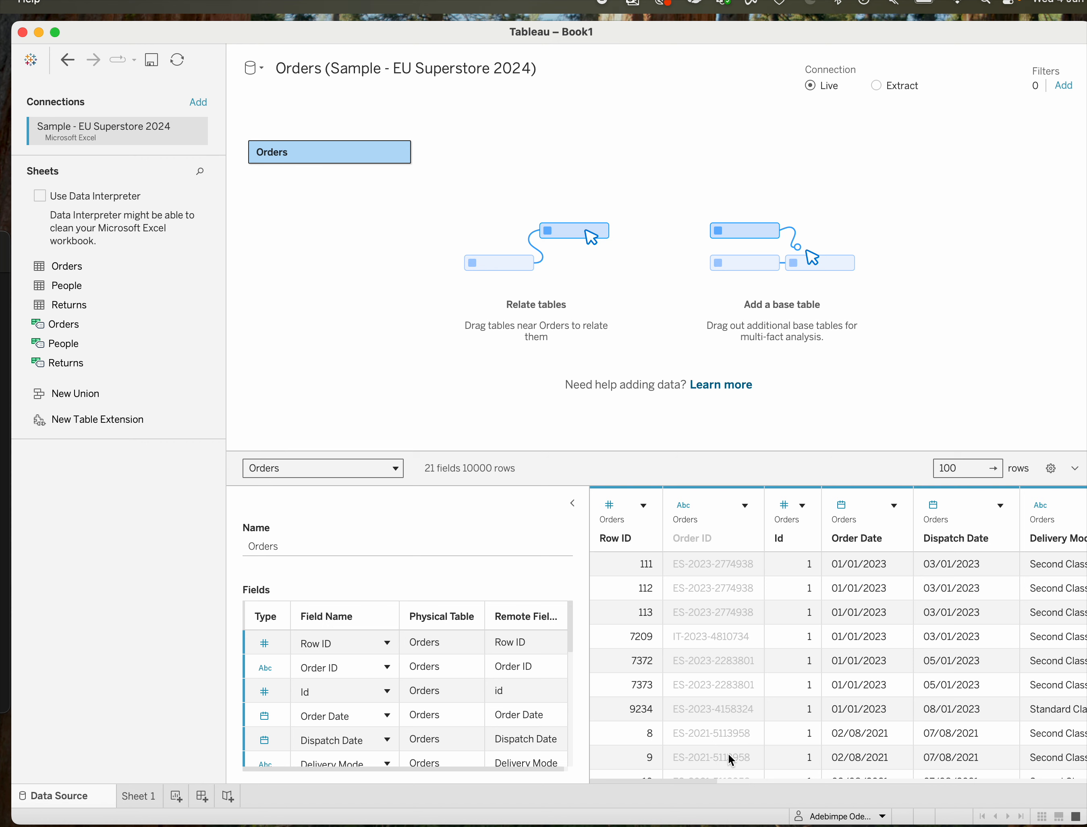
Look through the columns of the Orders table in the data preview.
{"action": "scroll", "coordinate": [727, 752], "scroll_direction": "right", "scroll_amount": 15}
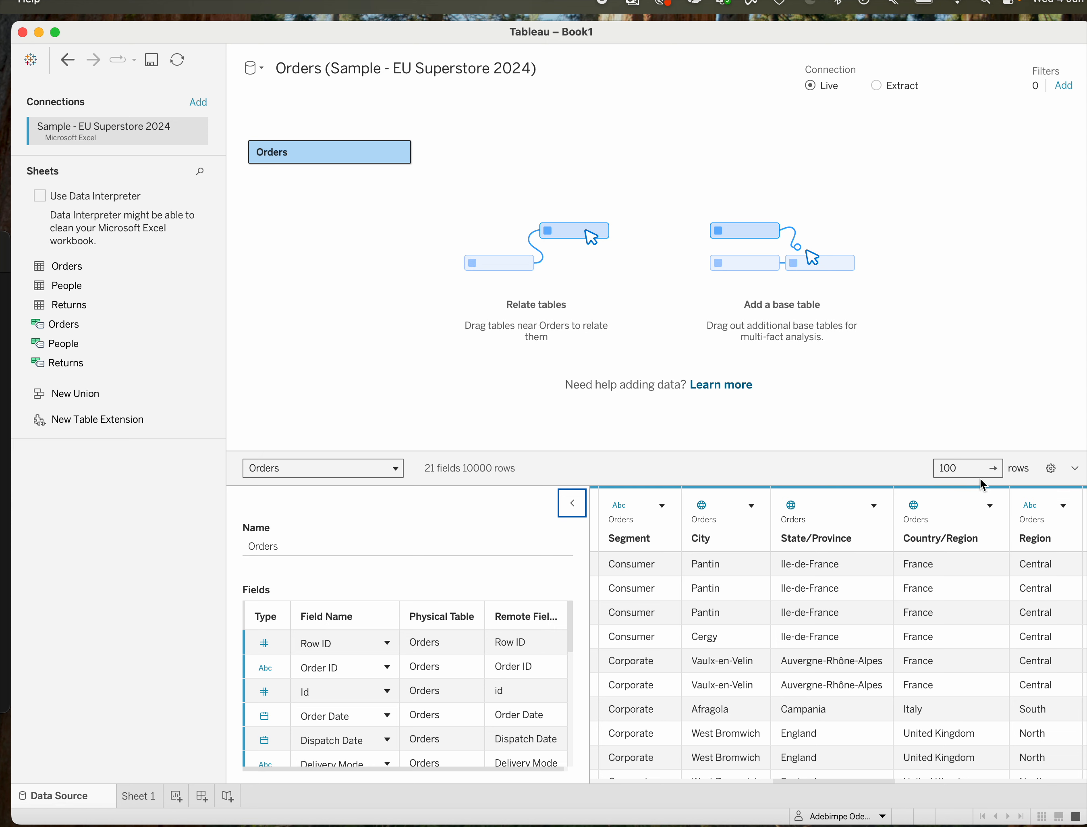
{"action": "scroll", "coordinate": [801, 616], "scroll_direction": "right", "scroll_amount": 5}
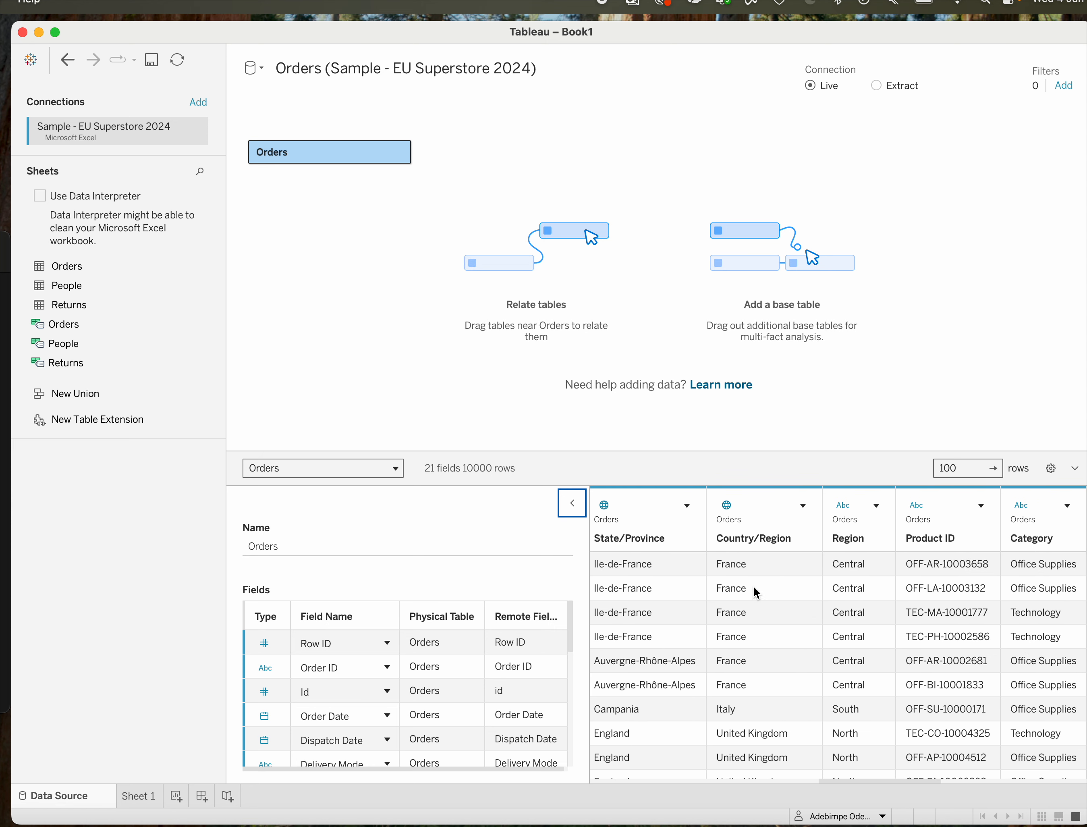
{"action": "scroll", "coordinate": [816, 547], "scroll_direction": "left", "scroll_amount": 12}
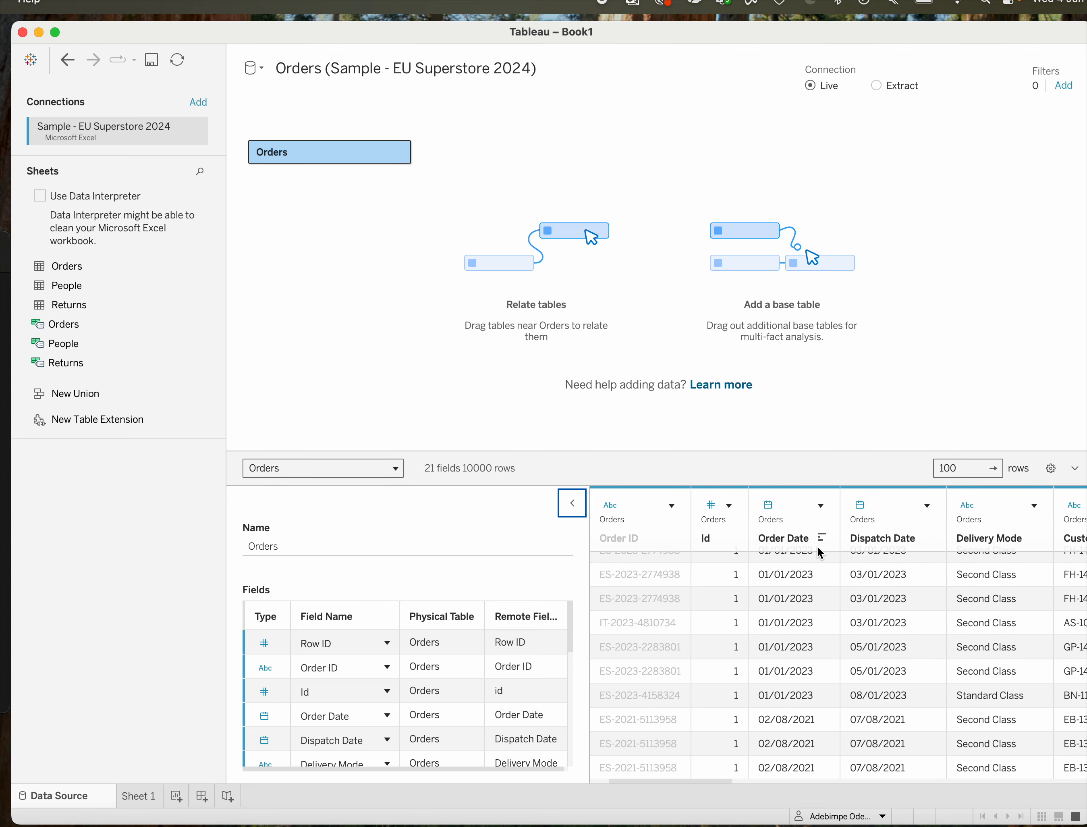
{"action": "scroll", "coordinate": [817, 544], "scroll_direction": "left", "scroll_amount": 3}
{"action": "scroll", "coordinate": [793, 550], "scroll_direction": "right", "scroll_amount": 8}
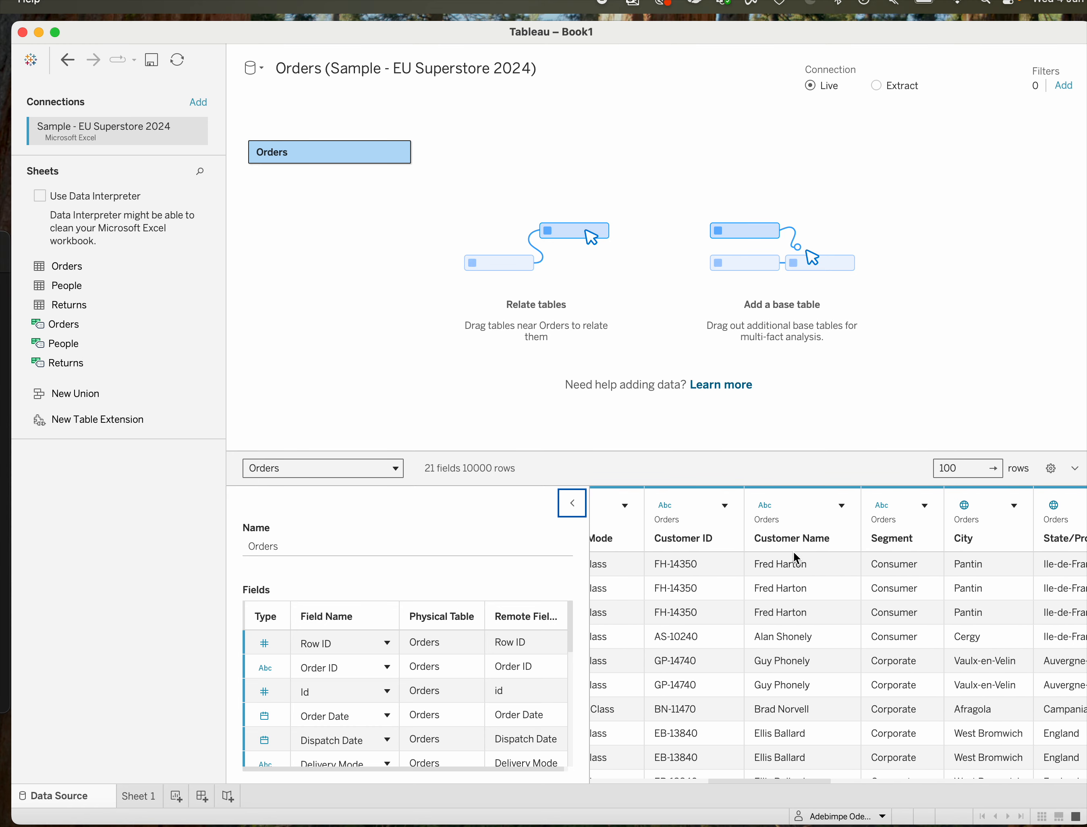
{"action": "scroll", "coordinate": [793, 551], "scroll_direction": "right", "scroll_amount": 5}
Open Sheet 1 and look over its data fields and analytics options.
{"action": "left_click", "coordinate": [148, 794]}
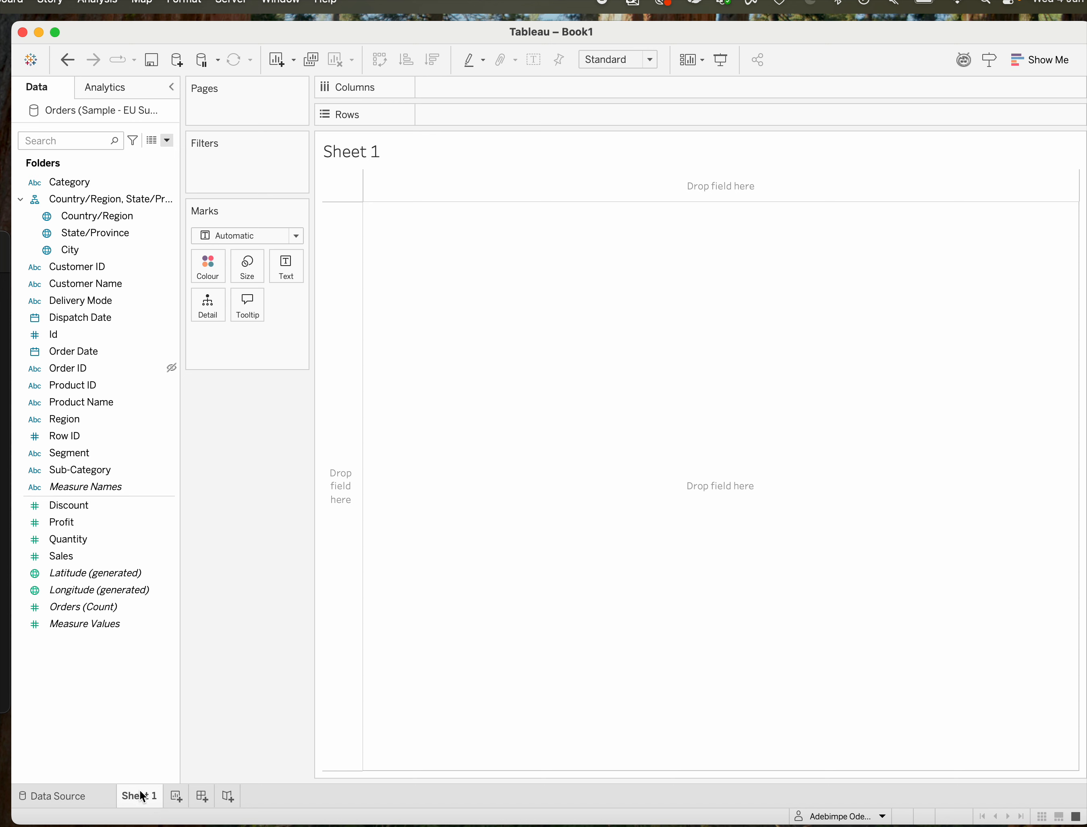
{"action": "left_click", "coordinate": [78, 576]}
{"action": "left_click", "coordinate": [126, 89]}
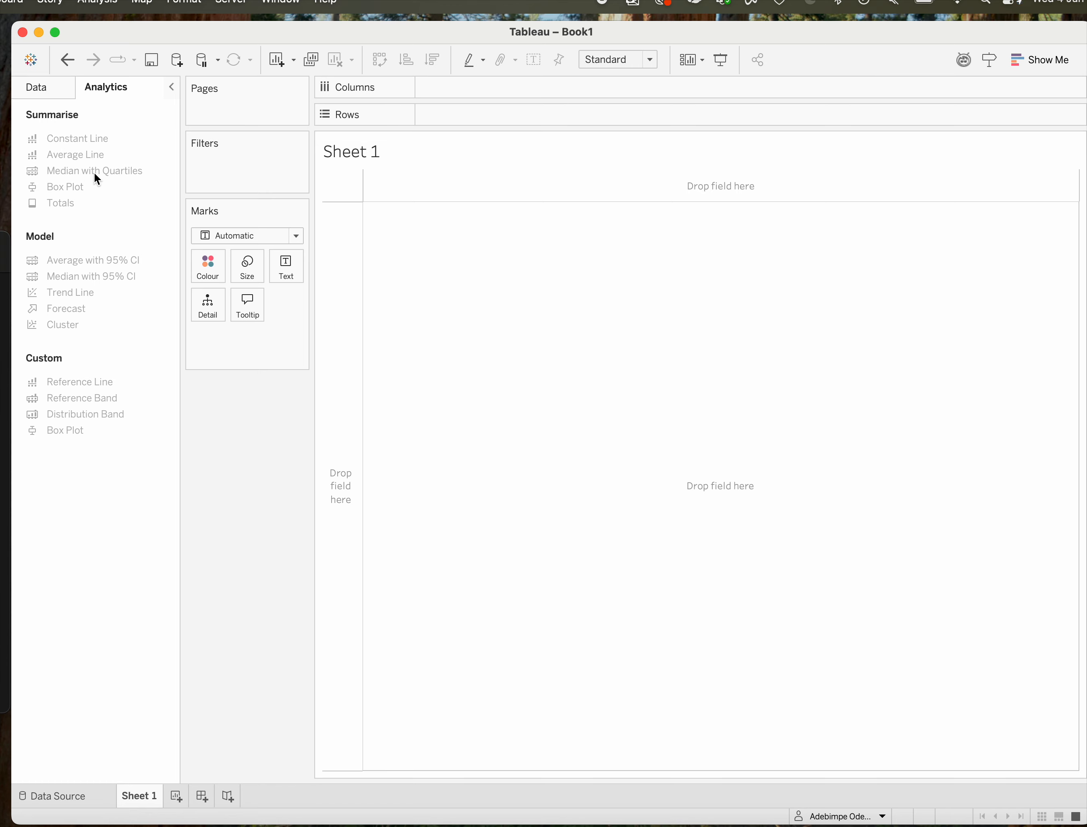
{"action": "left_click", "coordinate": [36, 88]}
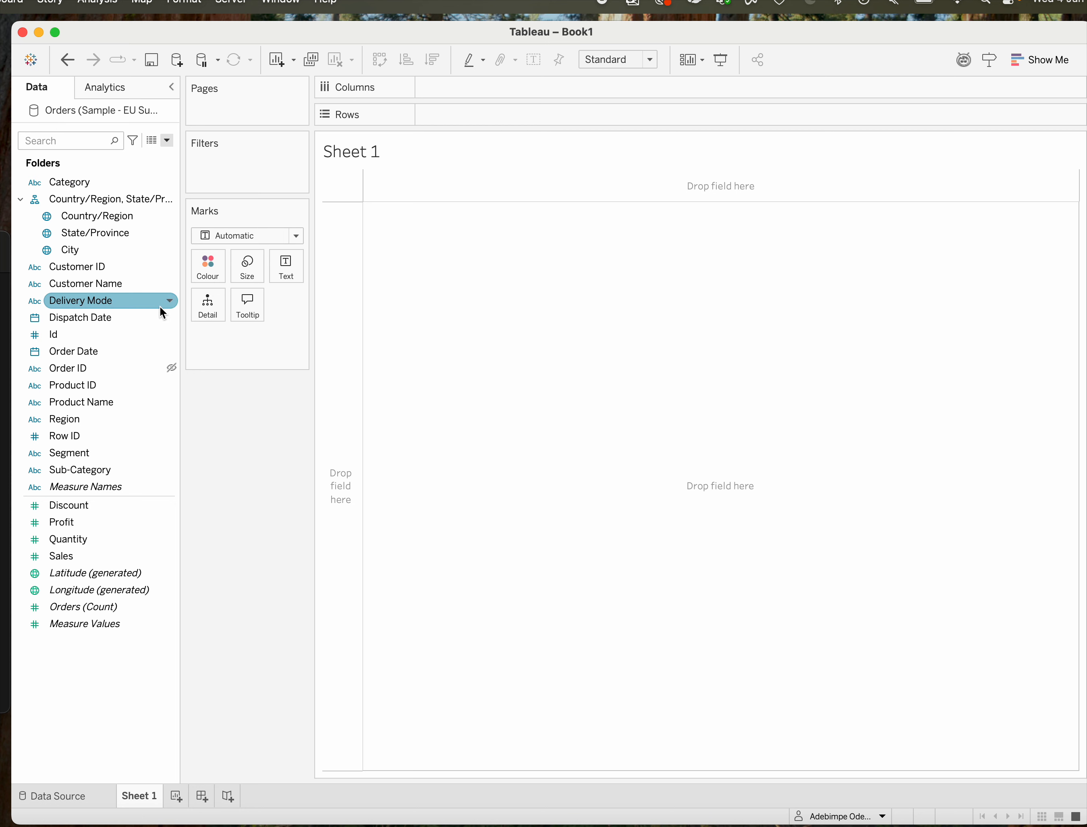
Rename the data source to "(Sample - EU Superstore 2024)" by removing the word Orders from its name.
{"action": "left_click", "coordinate": [96, 794]}
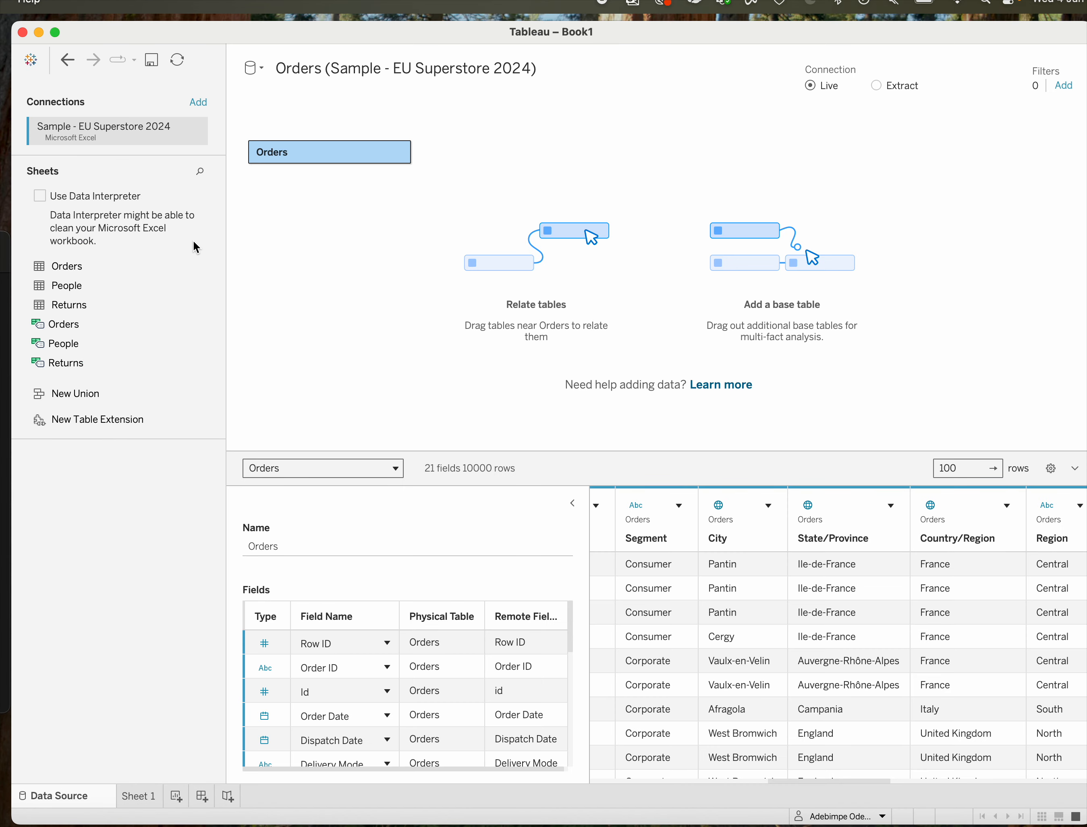
{"action": "left_click", "coordinate": [313, 66]}
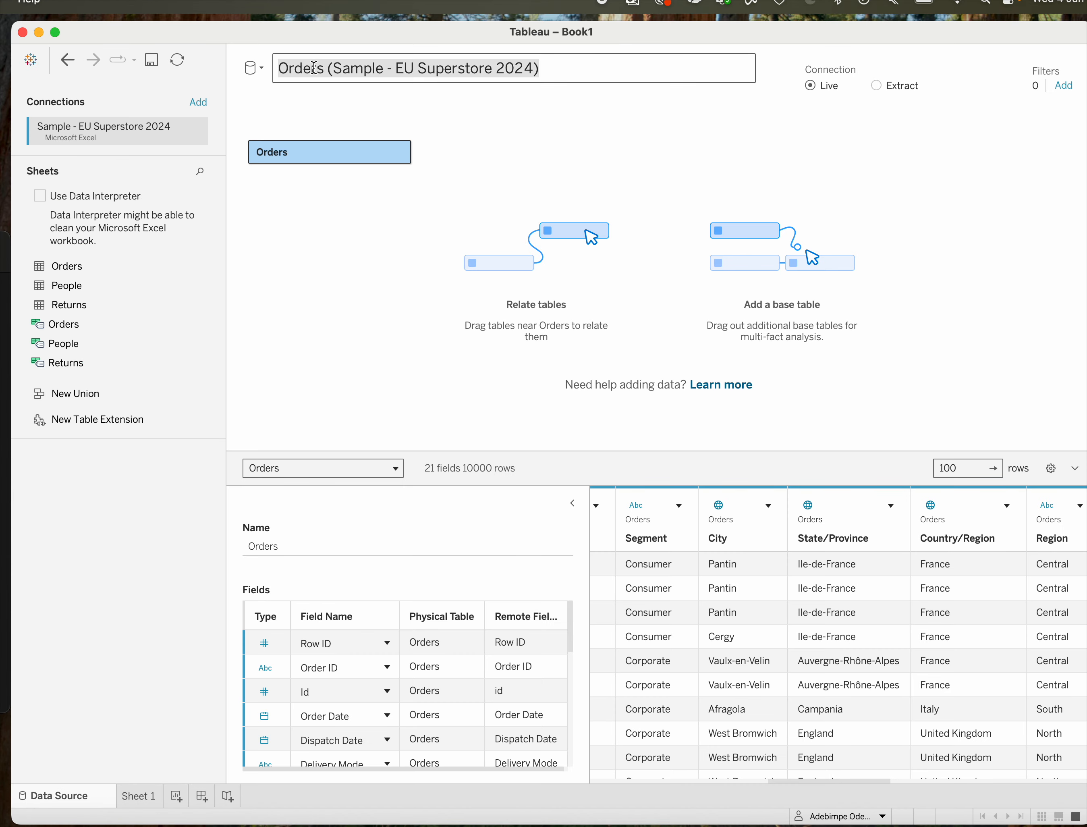
{"action": "left_click", "coordinate": [544, 124]}
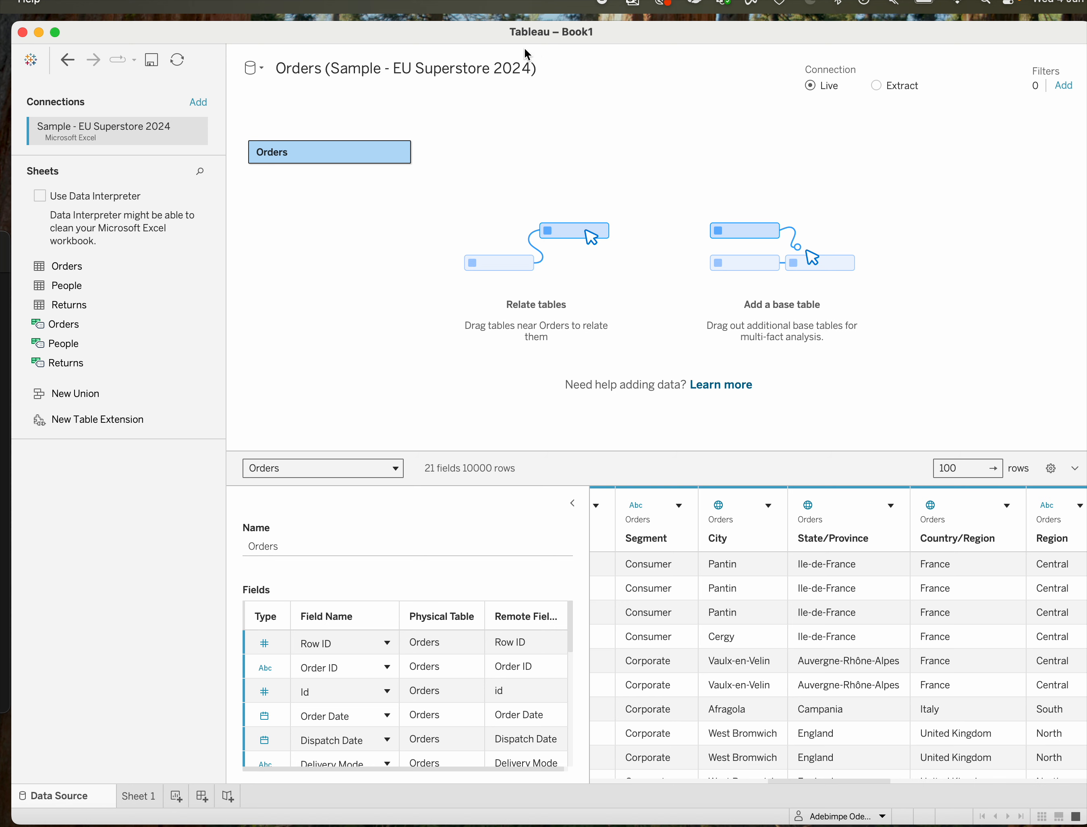
{"action": "left_click", "coordinate": [537, 68]}
{"action": "left_click", "coordinate": [538, 69]}
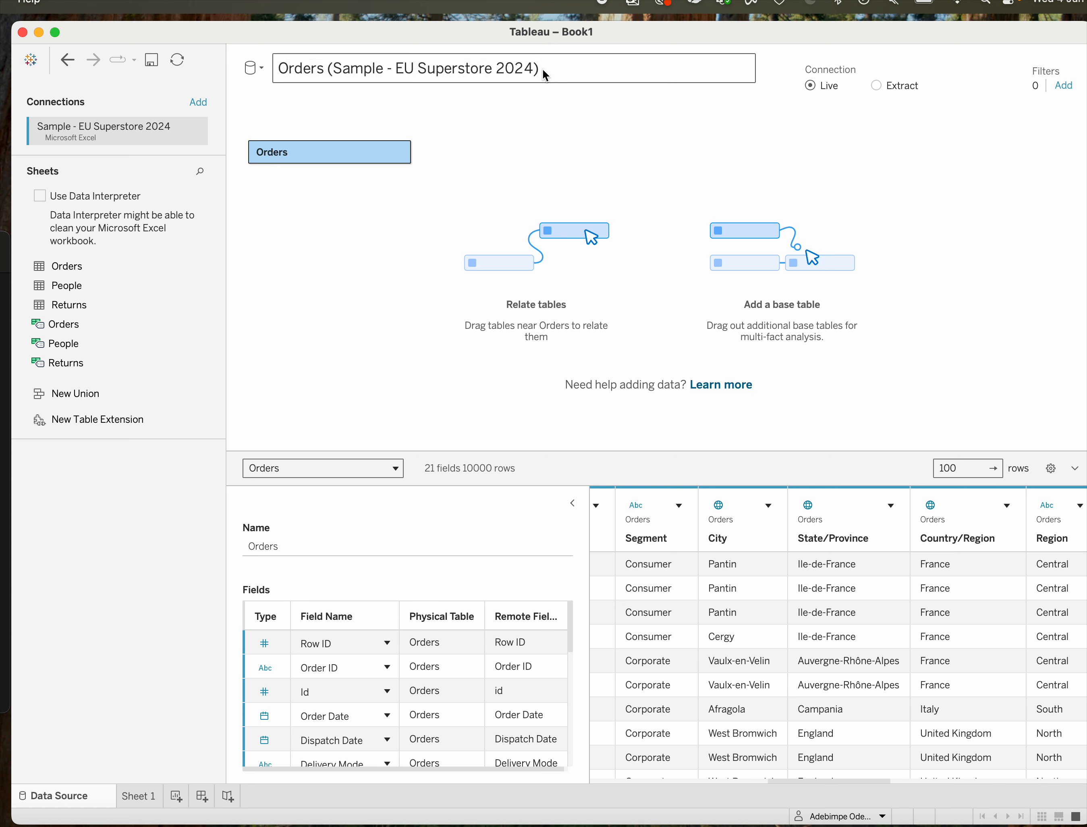
{"action": "left_click", "coordinate": [333, 69]}
{"action": "left_click_drag", "start_coordinate": [329, 70], "coordinate": [267, 76]}
{"action": "key", "text": "BackSpace"}
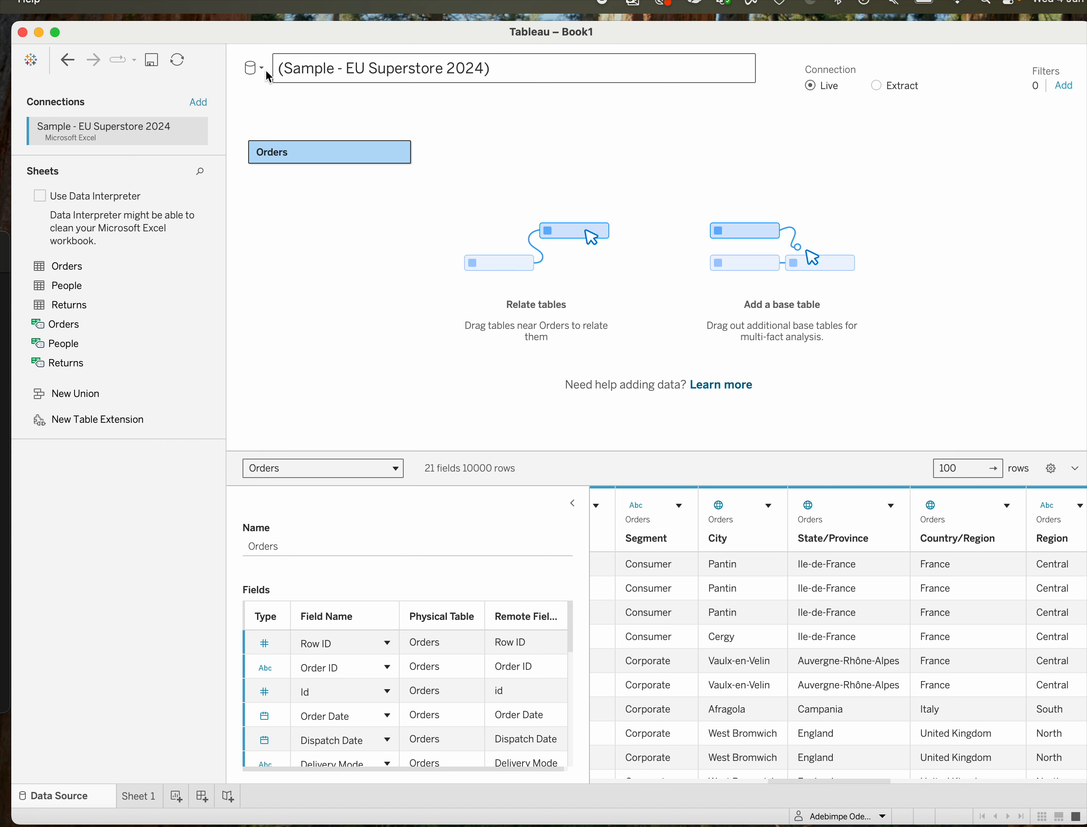
{"action": "key", "text": "Return"}
Check the data source name in Sheet 1 and compare its fields with the Orders columns in the data preview.
{"action": "left_click", "coordinate": [138, 795]}
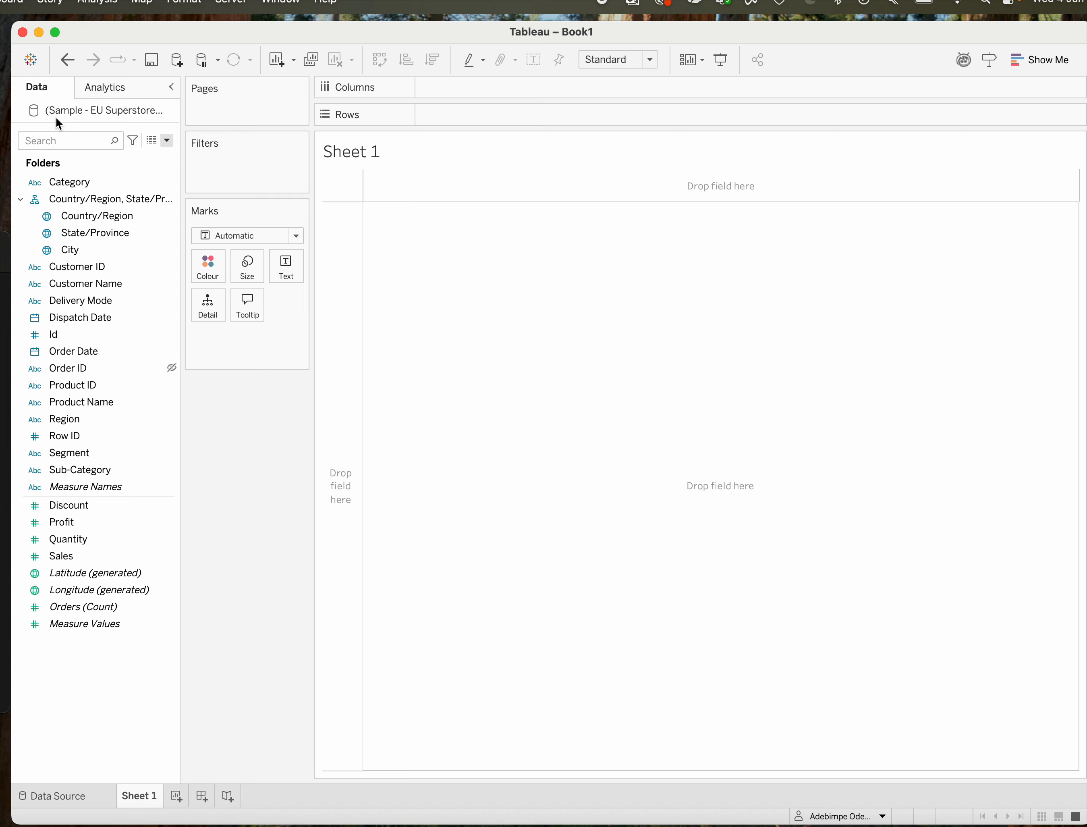
{"action": "left_click", "coordinate": [76, 201]}
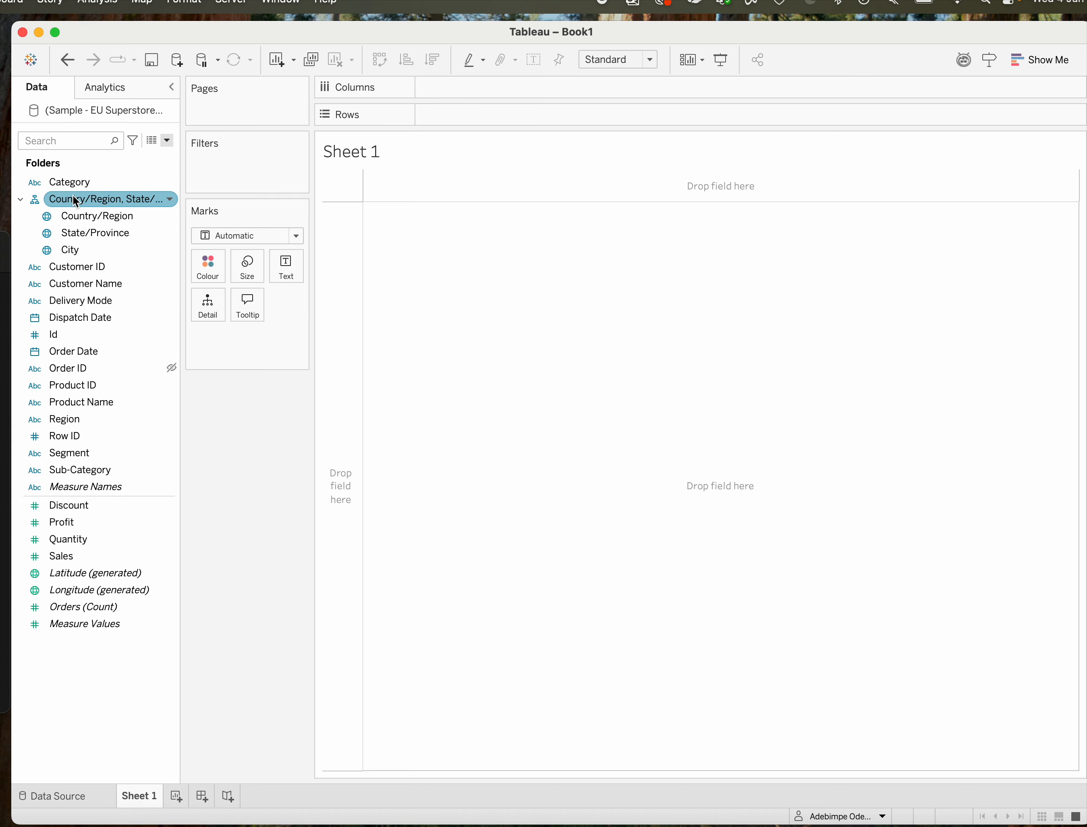
{"action": "left_click", "coordinate": [62, 795]}
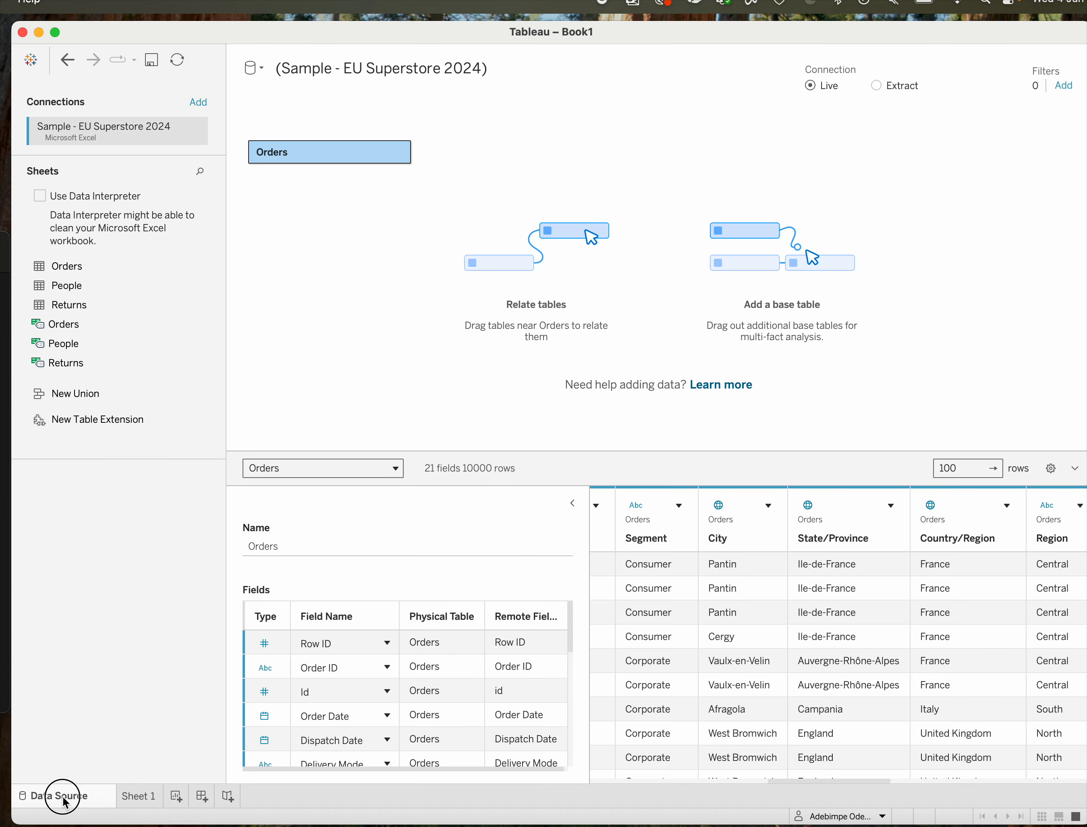
{"action": "scroll", "coordinate": [765, 601], "scroll_direction": "right", "scroll_amount": 10}
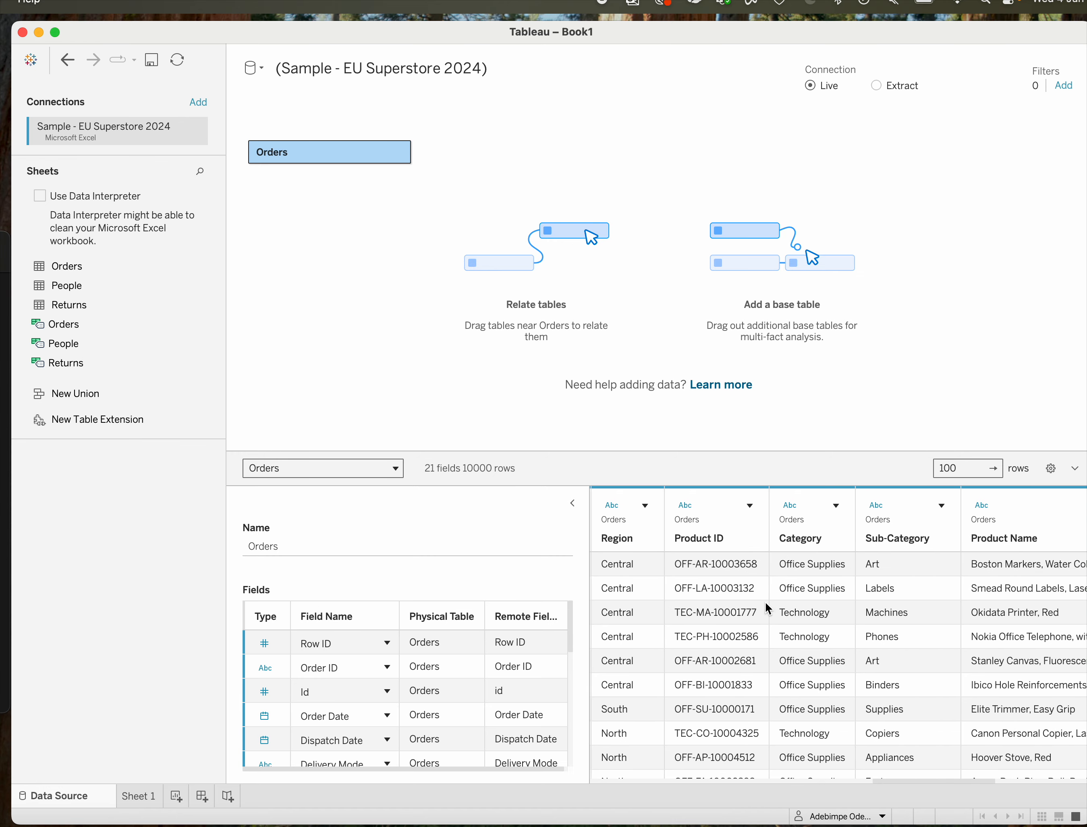
{"action": "left_click", "coordinate": [141, 792]}
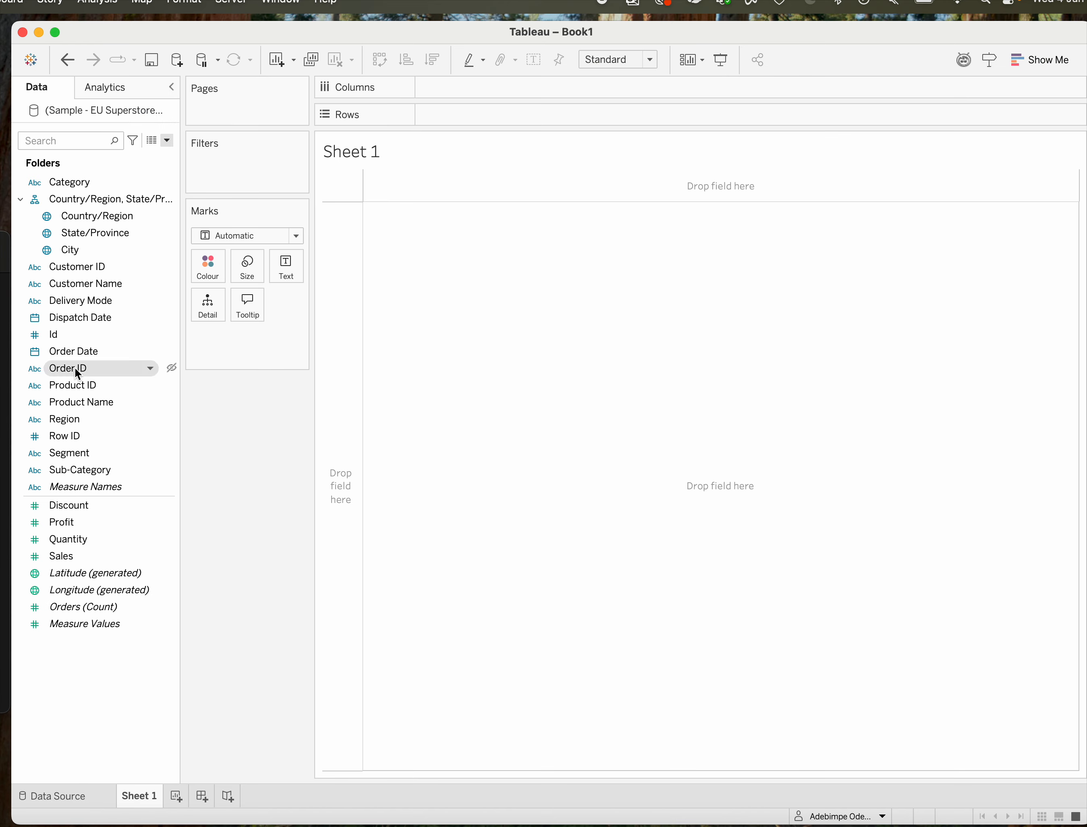
Collapse the Country/Region, State/Province, City hierarchy in the field list.
{"action": "left_click", "coordinate": [82, 267]}
{"action": "left_click", "coordinate": [85, 350]}
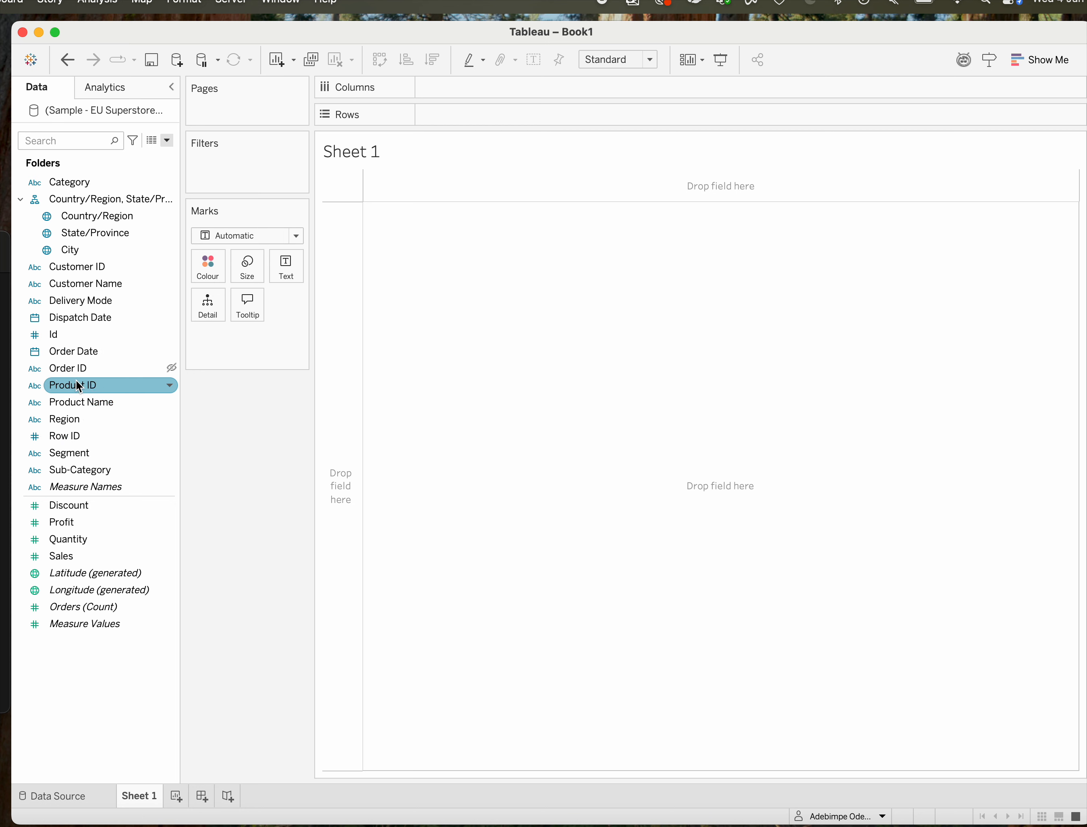
{"action": "left_click", "coordinate": [69, 421]}
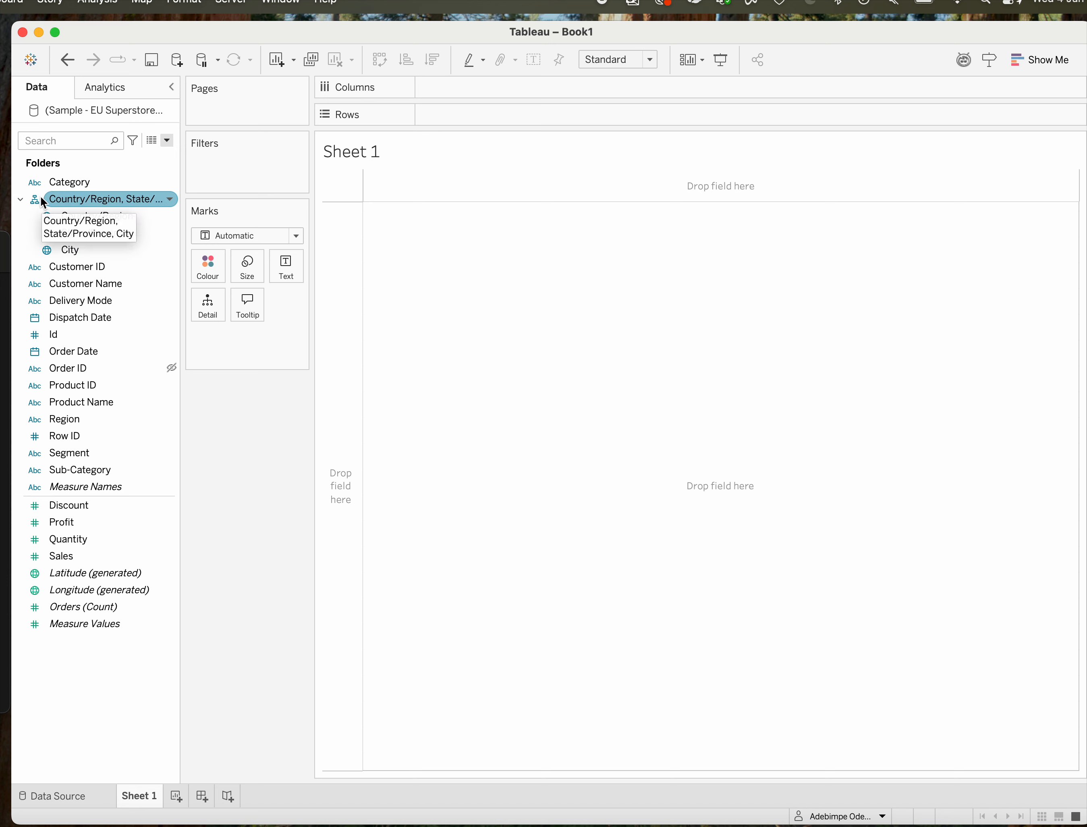
{"action": "left_click", "coordinate": [19, 198]}
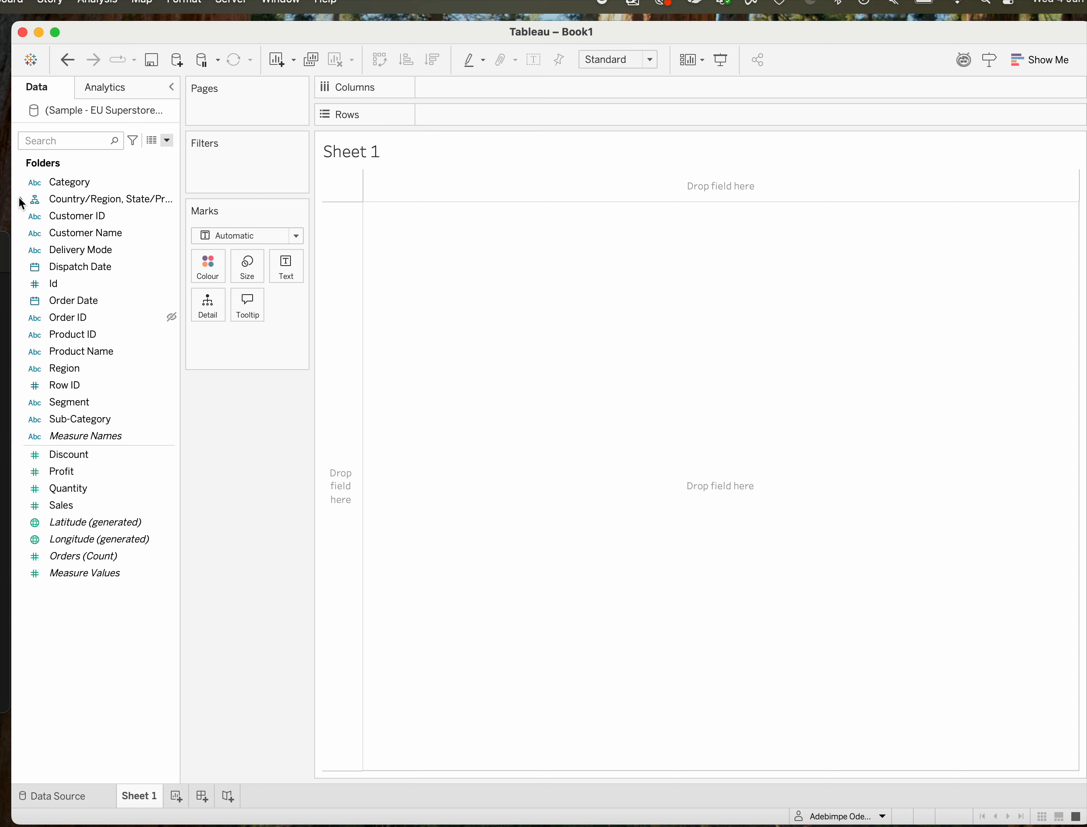
{"action": "left_click", "coordinate": [50, 252]}
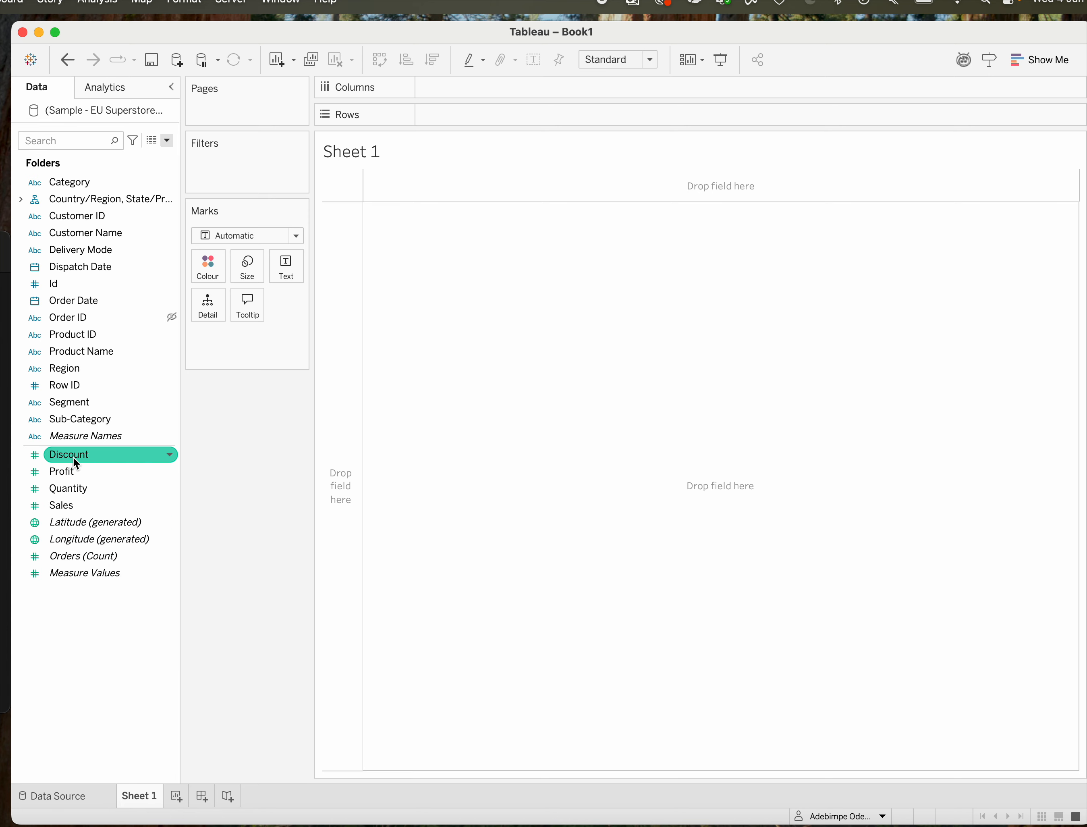
Examine the options available for the Discount field, including its data type choices and what can be created from it.
{"action": "left_click", "coordinate": [169, 456]}
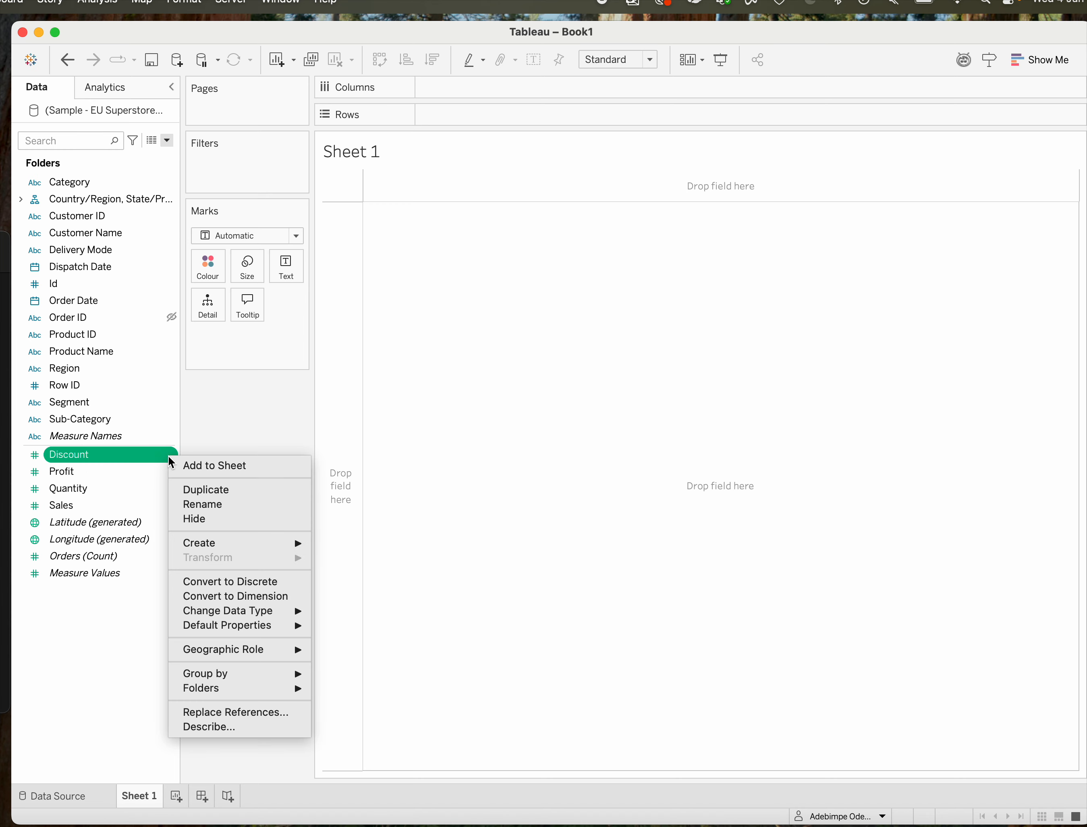
{"action": "left_click", "coordinate": [213, 438]}
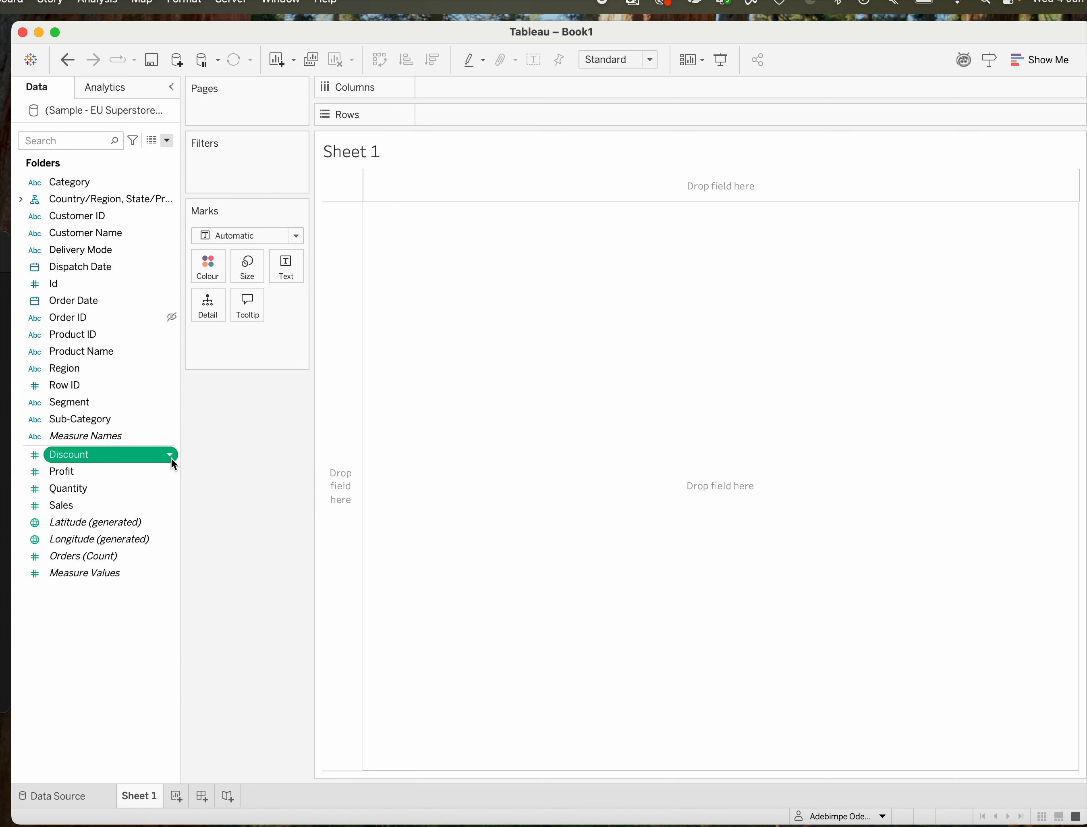
{"action": "left_click", "coordinate": [170, 456]}
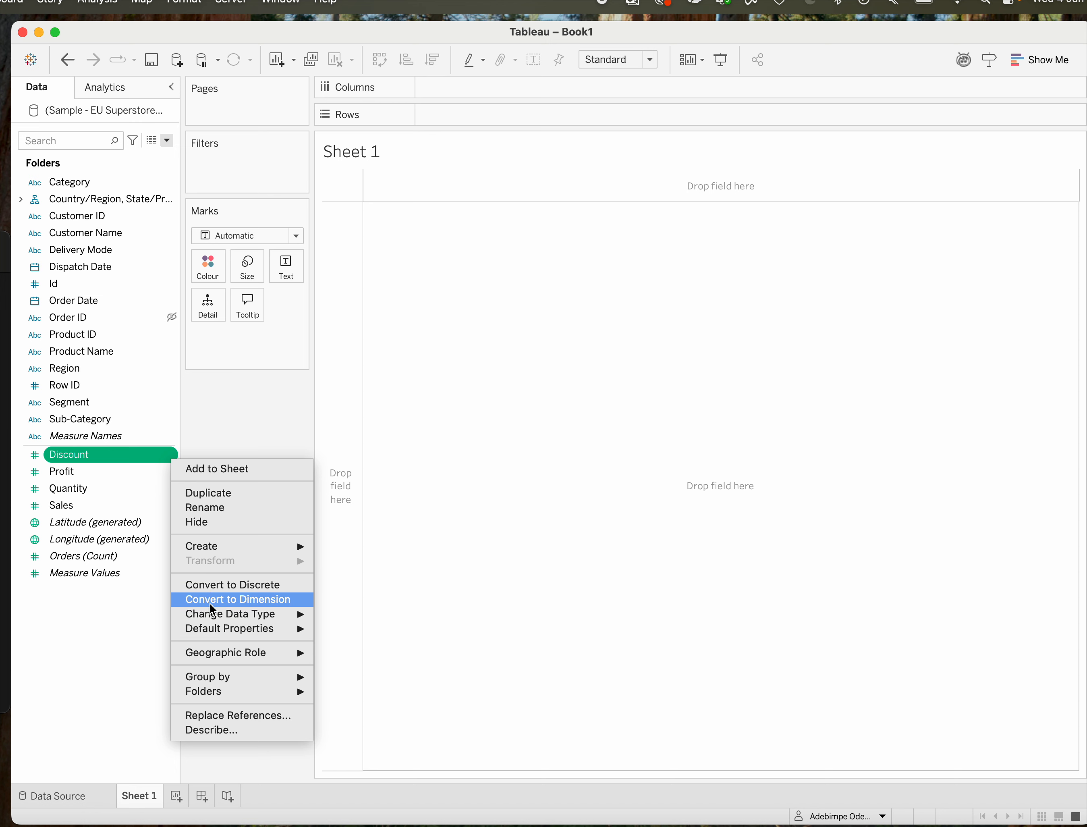
{"action": "mouse_move", "coordinate": [212, 615]}
{"action": "mouse_move", "coordinate": [252, 619]}
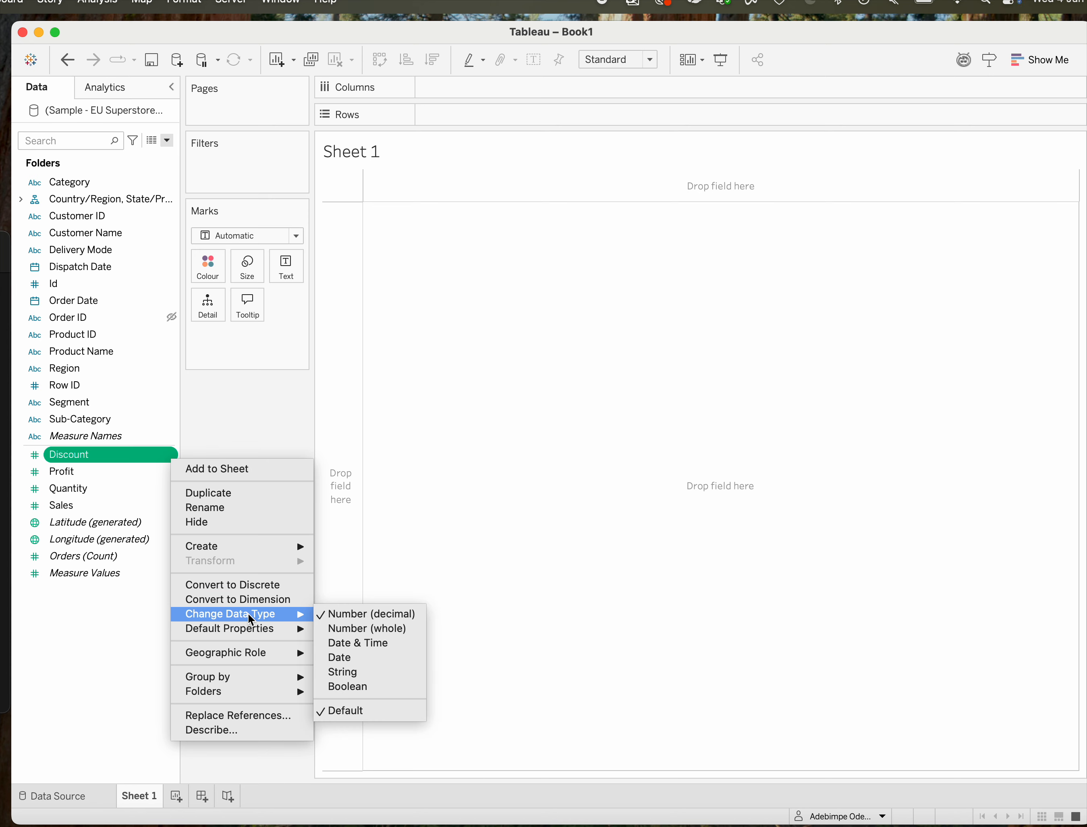
{"action": "mouse_move", "coordinate": [217, 660]}
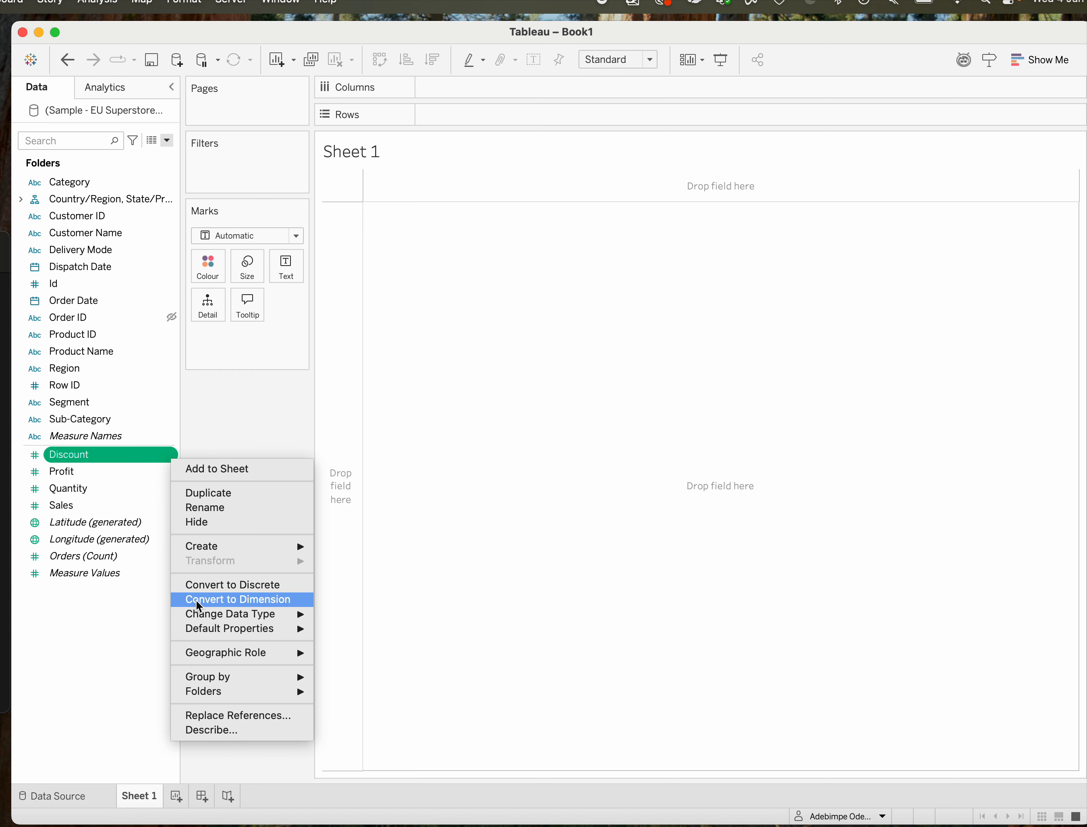
{"action": "mouse_move", "coordinate": [239, 551]}
{"action": "left_click", "coordinate": [83, 633]}
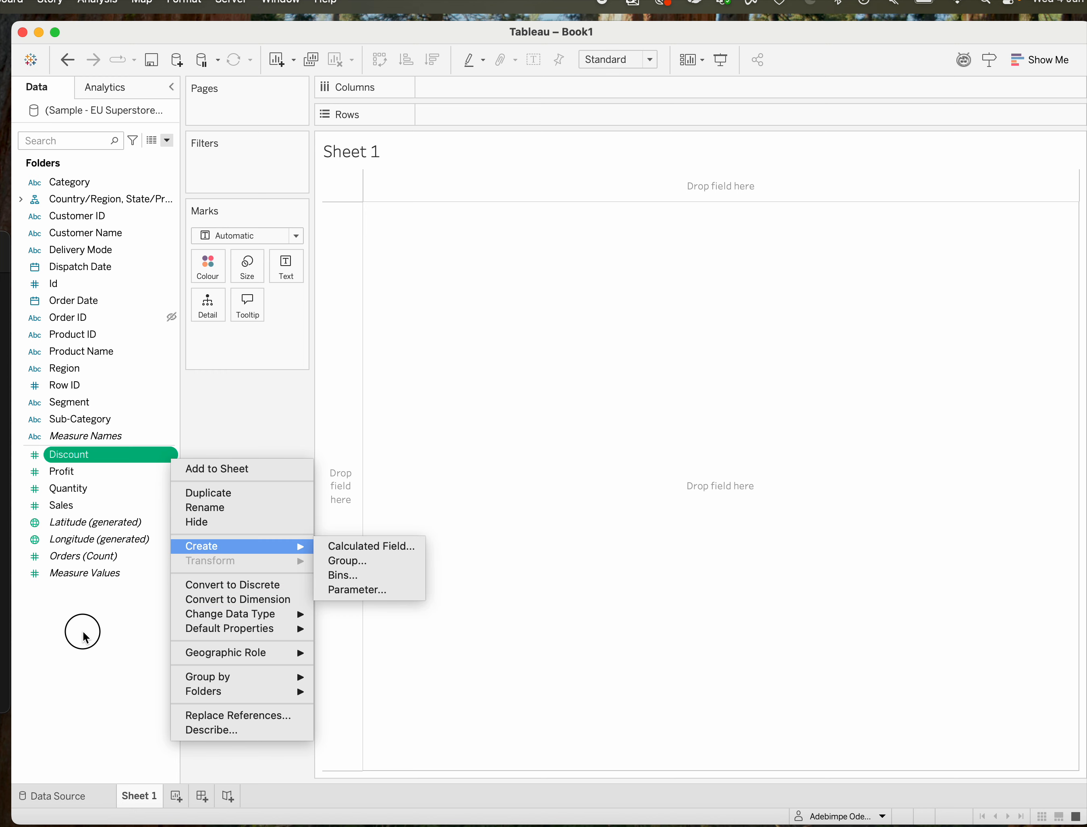
Place Discount on Rows to examine its measure options, and clear the sheet.
{"action": "left_click_drag", "start_coordinate": [102, 460], "coordinate": [473, 114]}
{"action": "left_click", "coordinate": [528, 117]}
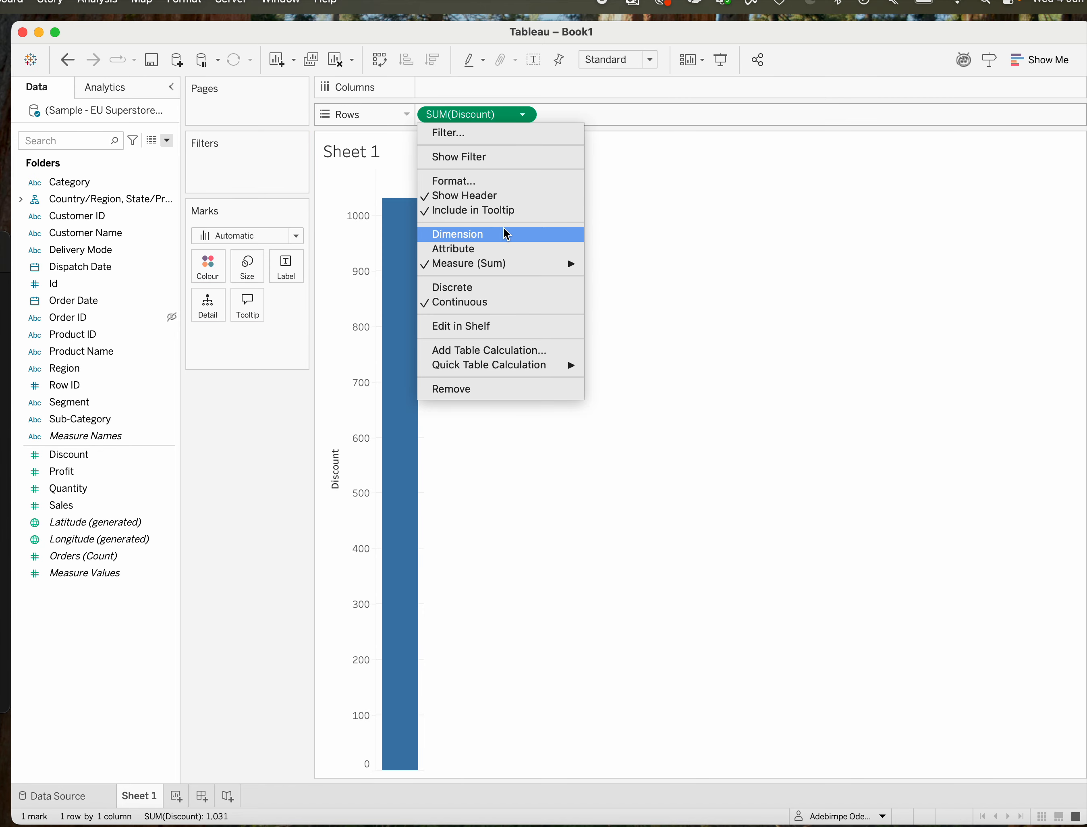
{"action": "mouse_move", "coordinate": [492, 263]}
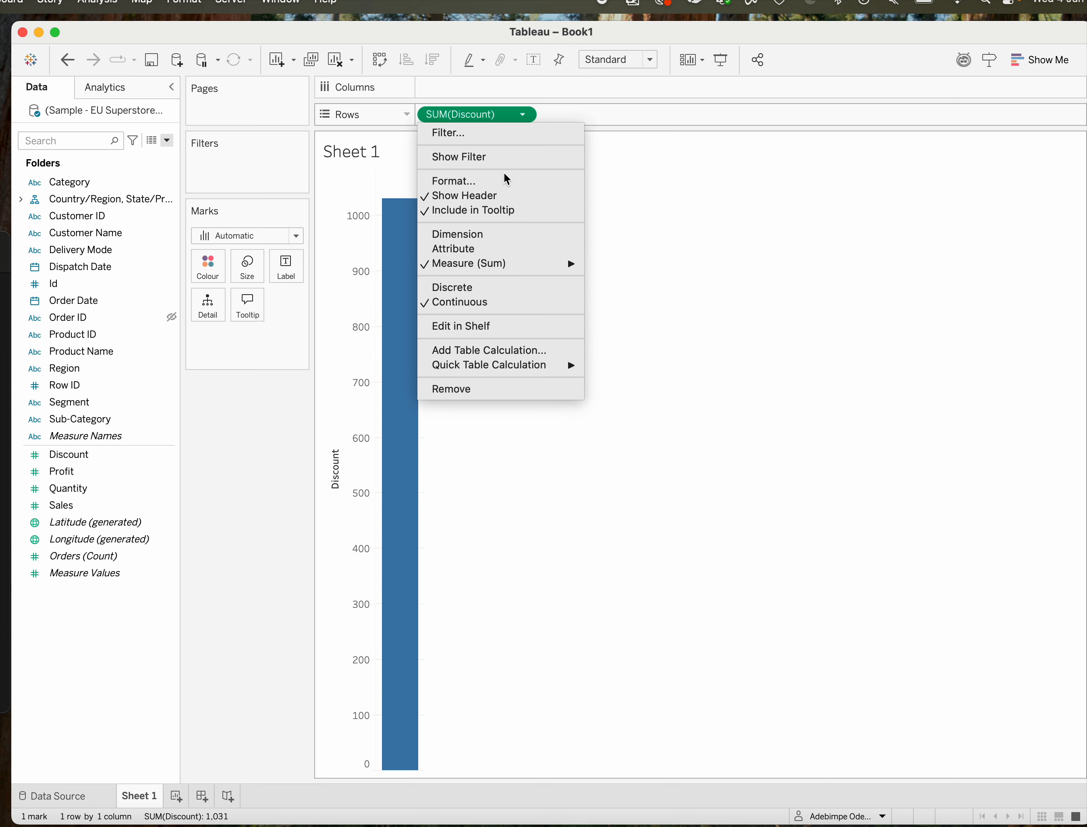
{"action": "left_click", "coordinate": [306, 315]}
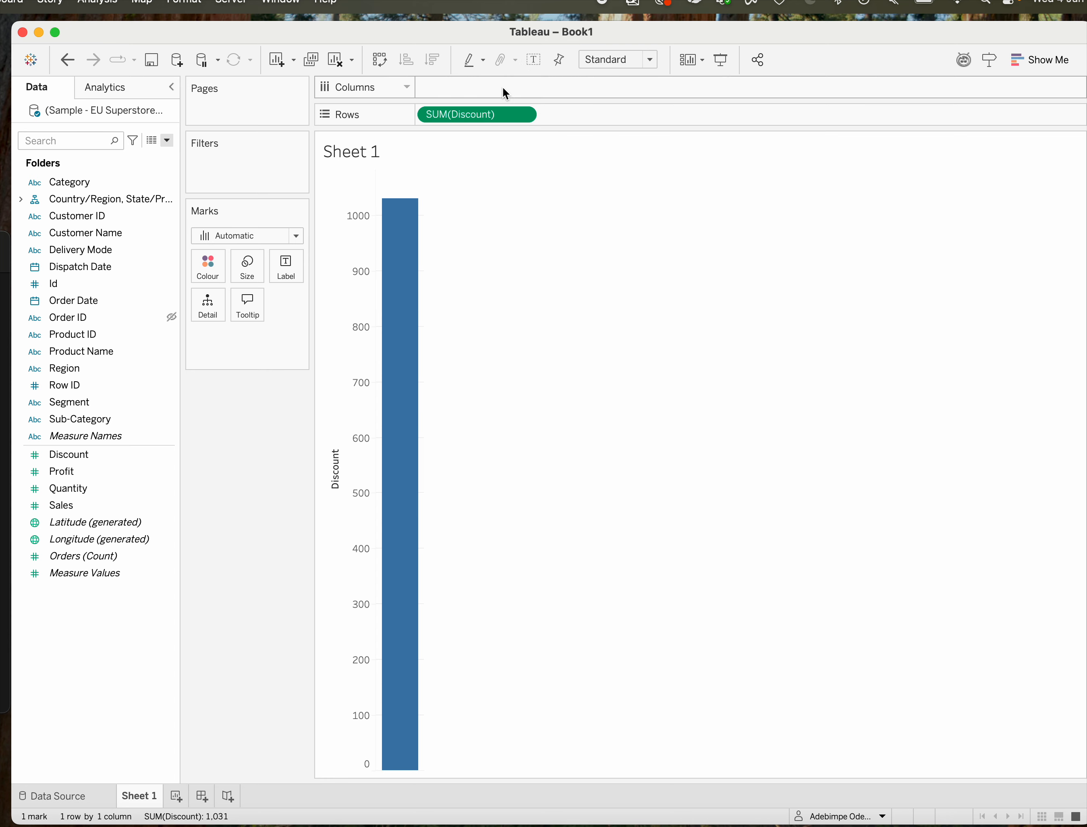
{"action": "left_click", "coordinate": [340, 61]}
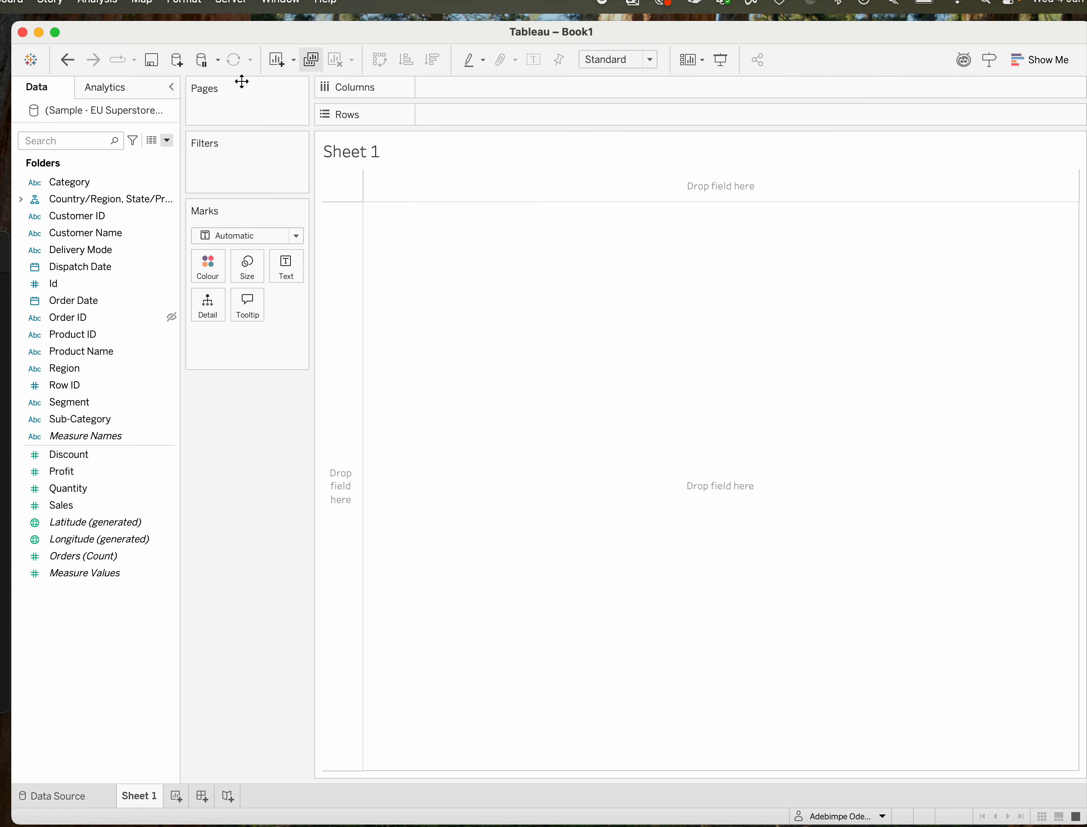
Place Category on Rows to examine its dimension and measure options, and remove it from the shelf.
{"action": "left_click_drag", "start_coordinate": [74, 184], "coordinate": [480, 113]}
{"action": "left_click", "coordinate": [524, 115]}
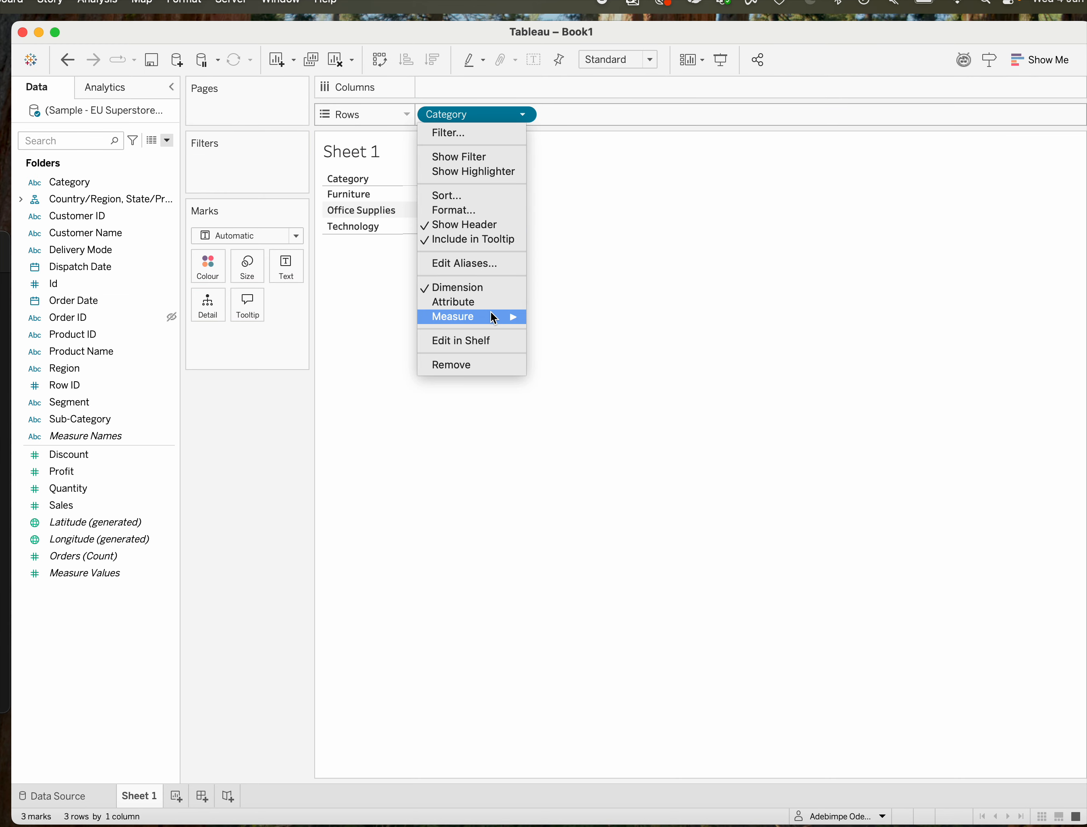
{"action": "mouse_move", "coordinate": [490, 318]}
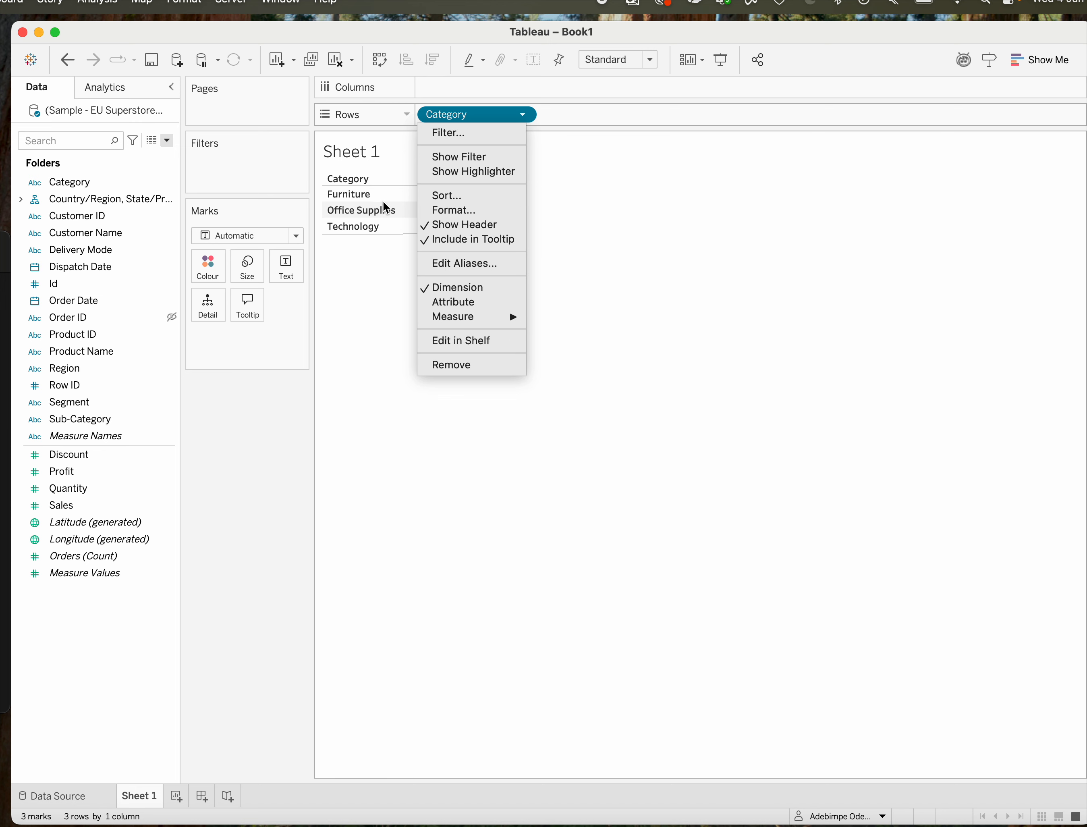
{"action": "left_click", "coordinate": [377, 328]}
{"action": "left_click_drag", "start_coordinate": [496, 118], "coordinate": [269, 434]}
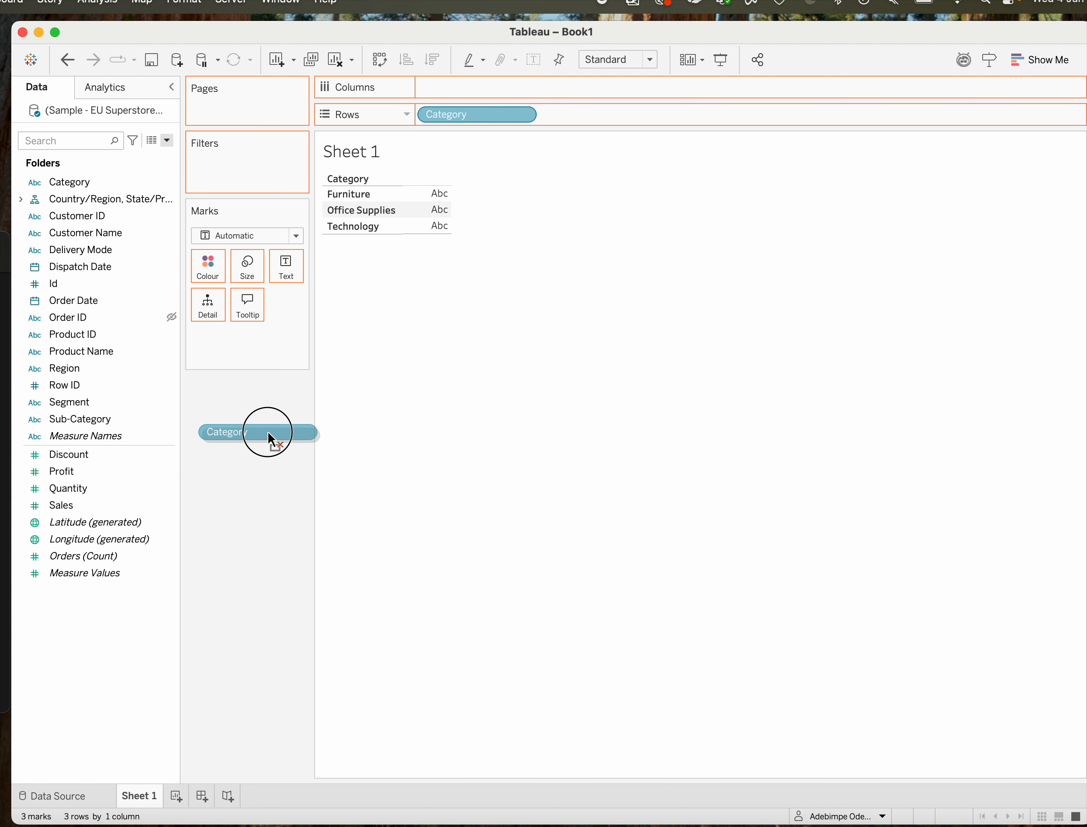
{"action": "left_click_drag", "start_coordinate": [267, 431], "coordinate": [267, 430]}
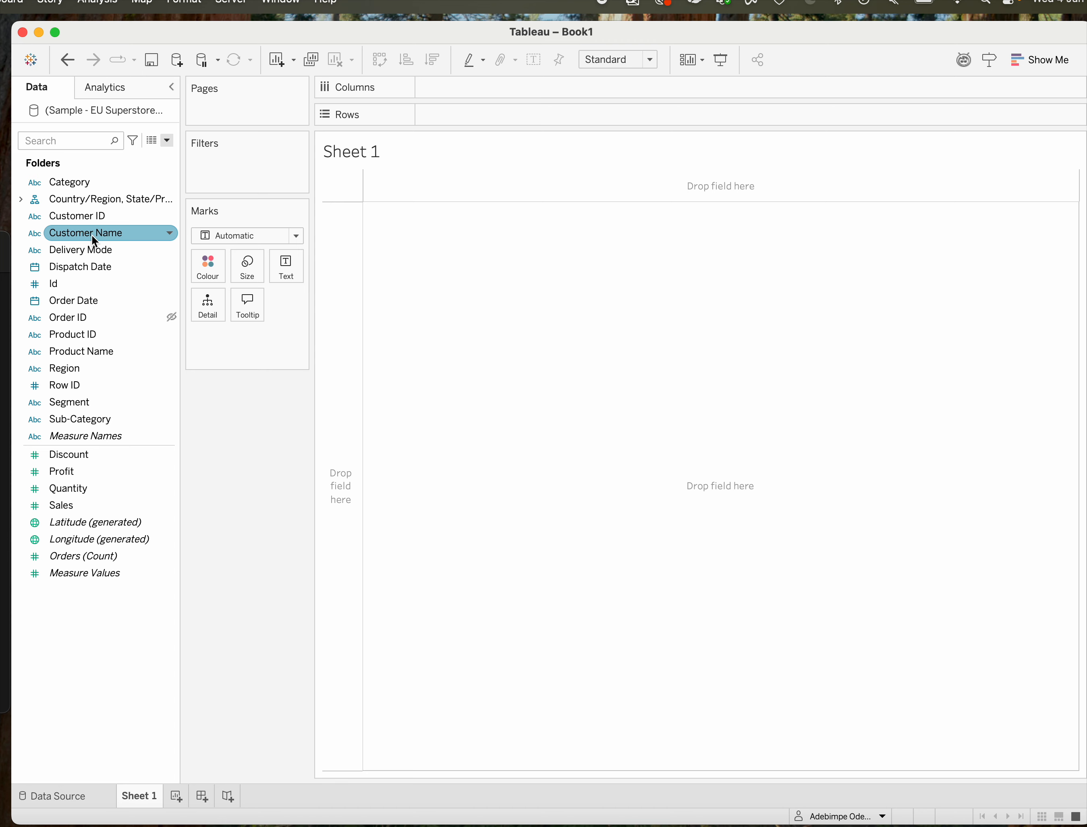
Create a hierarchy from the Customer ID and Customer Name fields and name it Customer Info.
{"action": "mouse_move", "coordinate": [92, 234]}
{"action": "left_mouse_down"}
{"action": "mouse_move", "coordinate": [117, 222]}
{"action": "mouse_move", "coordinate": [101, 216]}
{"action": "left_mouse_up"}
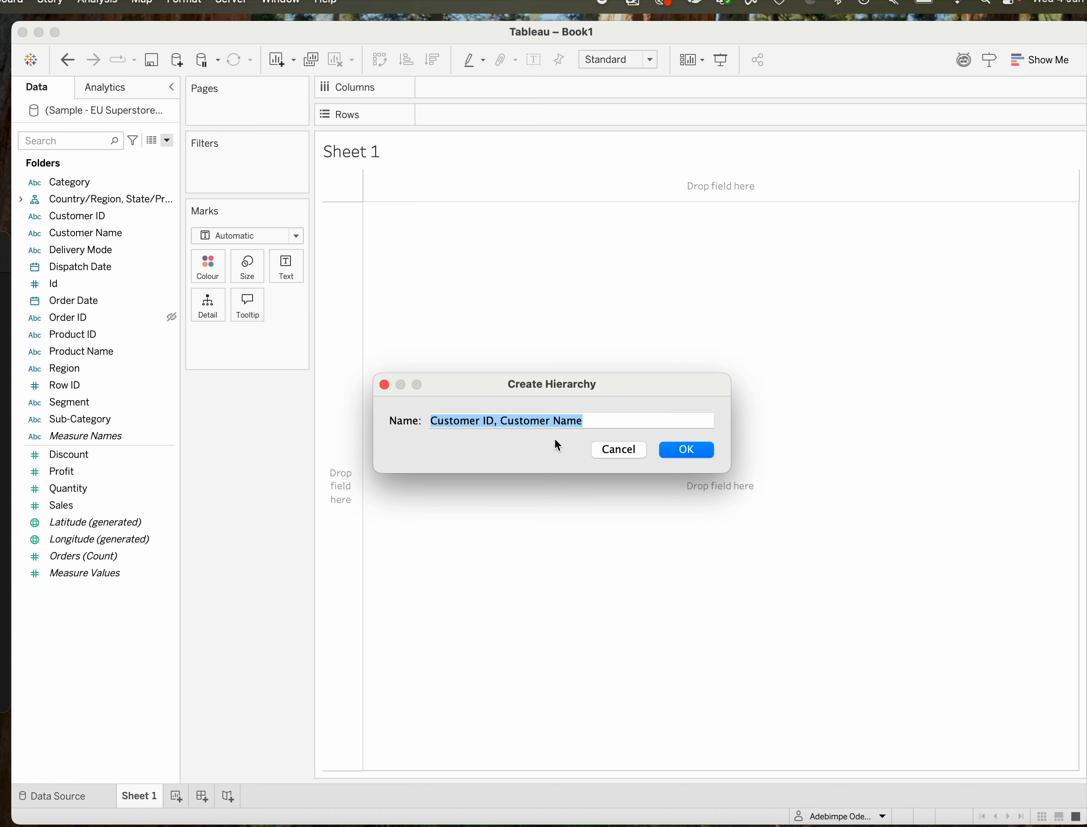
{"action": "left_click", "coordinate": [632, 451]}
{"action": "left_click_drag", "start_coordinate": [109, 230], "coordinate": [81, 222]}
{"action": "type", "text": "Customer"}
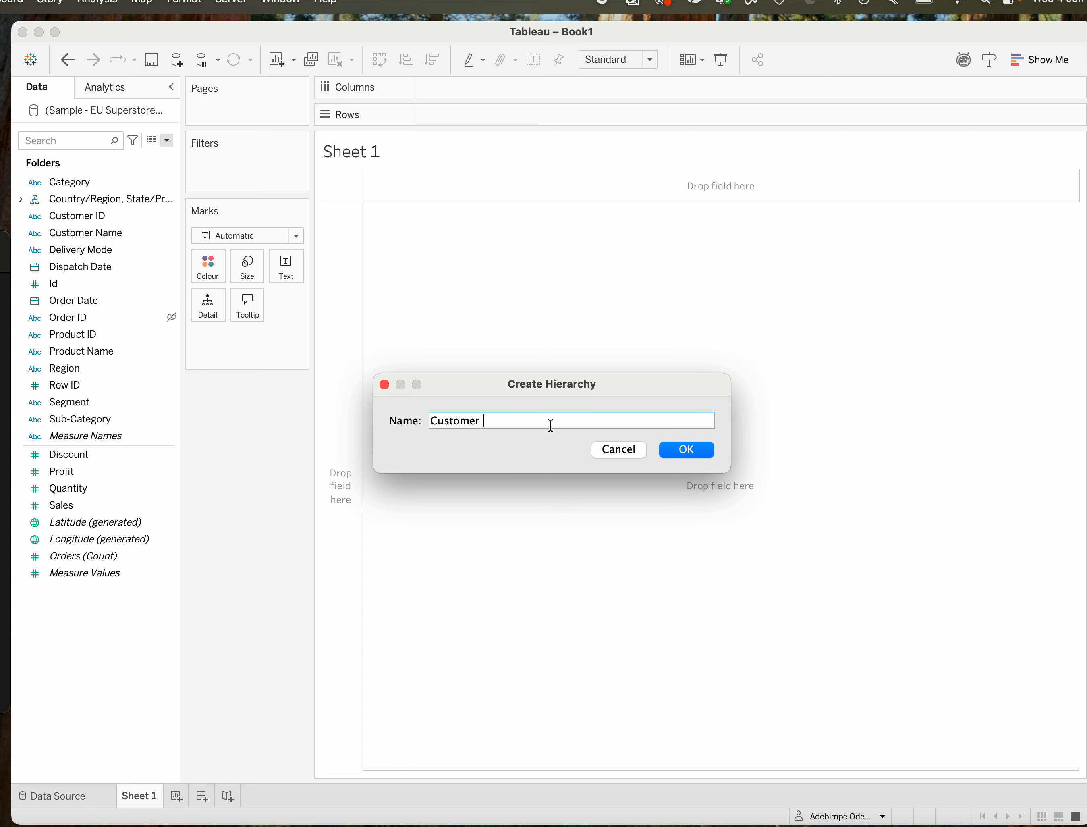
{"action": "type", "text": " info"}
{"action": "left_click", "coordinate": [486, 422]}
{"action": "key", "text": "BackSpace"}
{"action": "type", "text": "I"}
{"action": "left_click", "coordinate": [685, 450]}
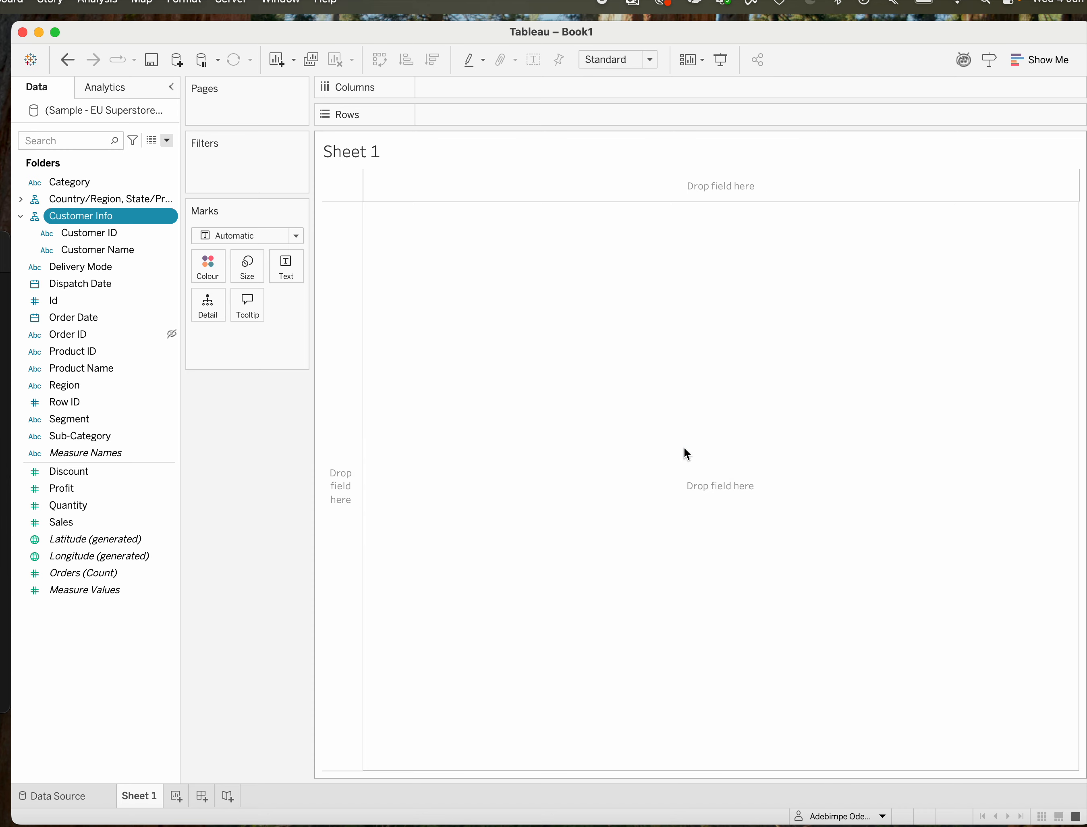
Expand the Country/Region, State/Province, City hierarchy to examine its levels, and collapse it again.
{"action": "left_click", "coordinate": [91, 212]}
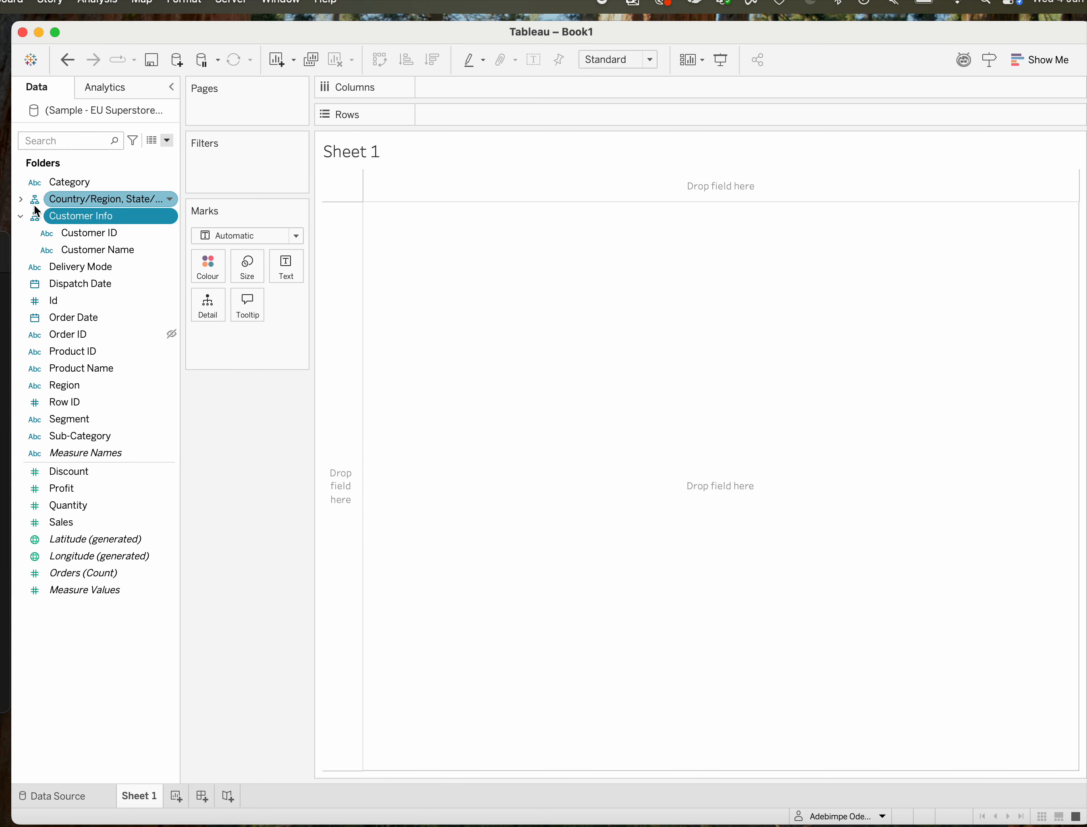
{"action": "left_click", "coordinate": [21, 199]}
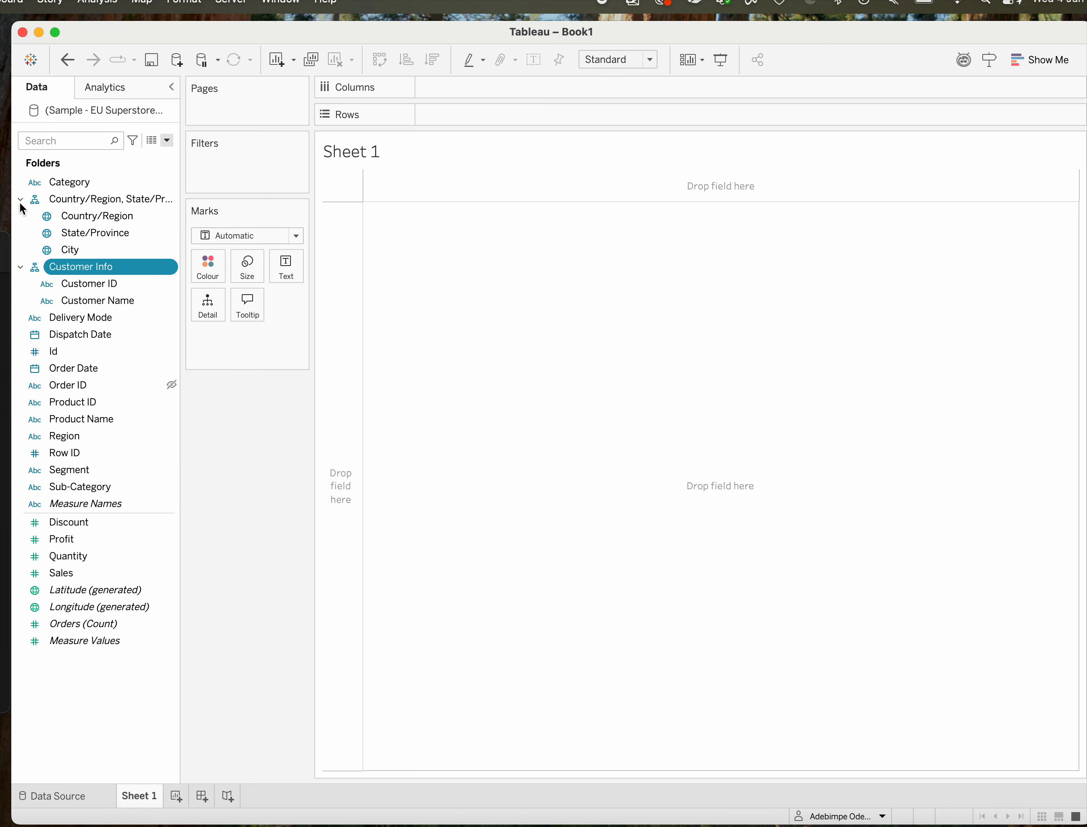
{"action": "left_click", "coordinate": [21, 199]}
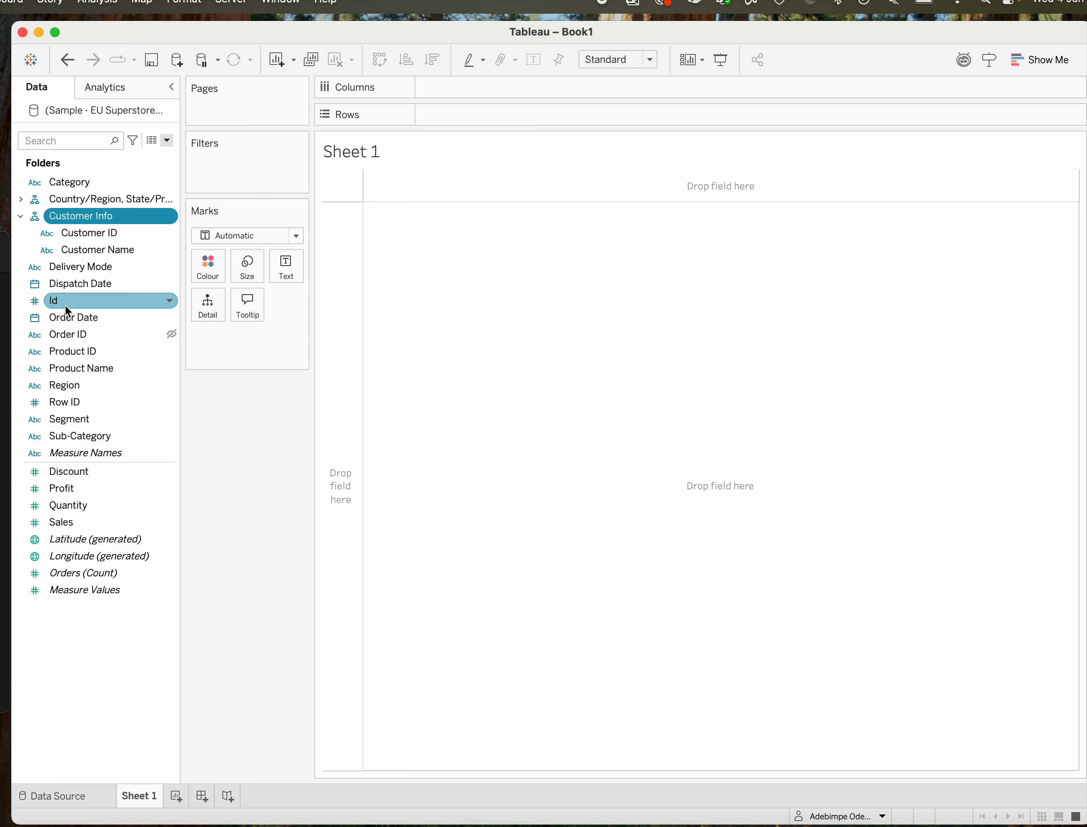
Add the Id field to the Customer Info hierarchy between Customer ID and Customer Name, and check its available options.
{"action": "left_click_drag", "start_coordinate": [64, 304], "coordinate": [89, 249]}
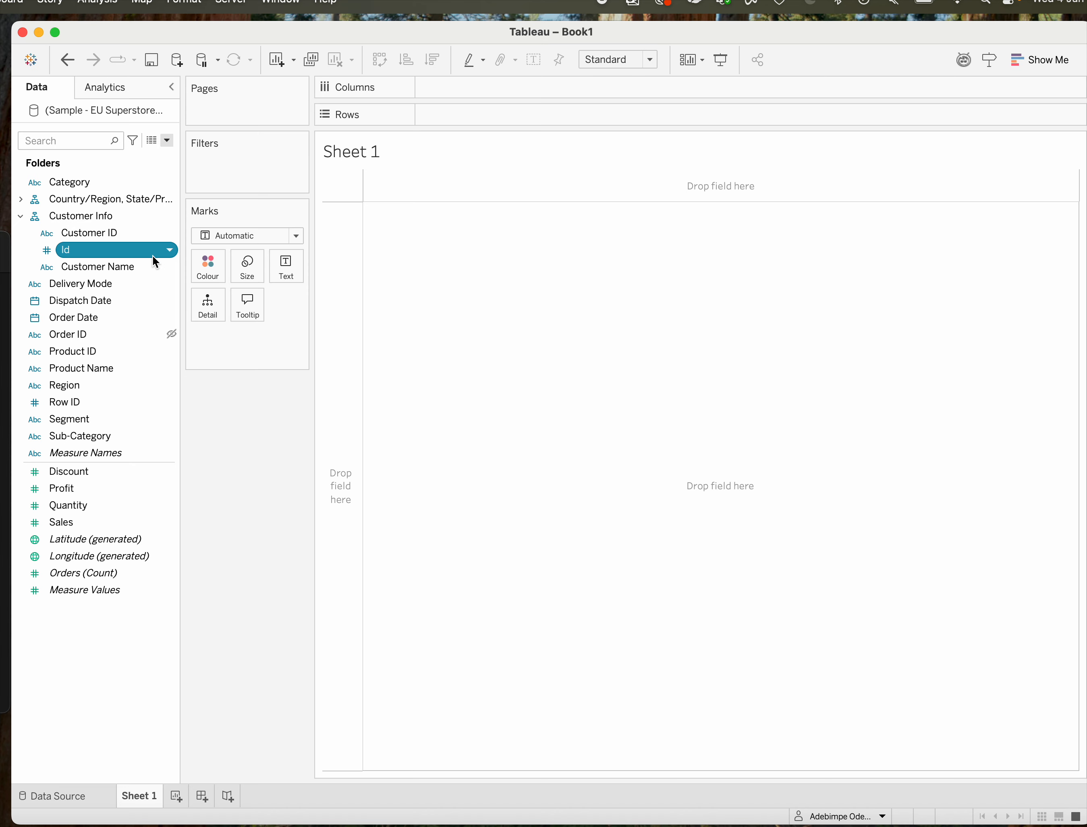
{"action": "left_click", "coordinate": [171, 252]}
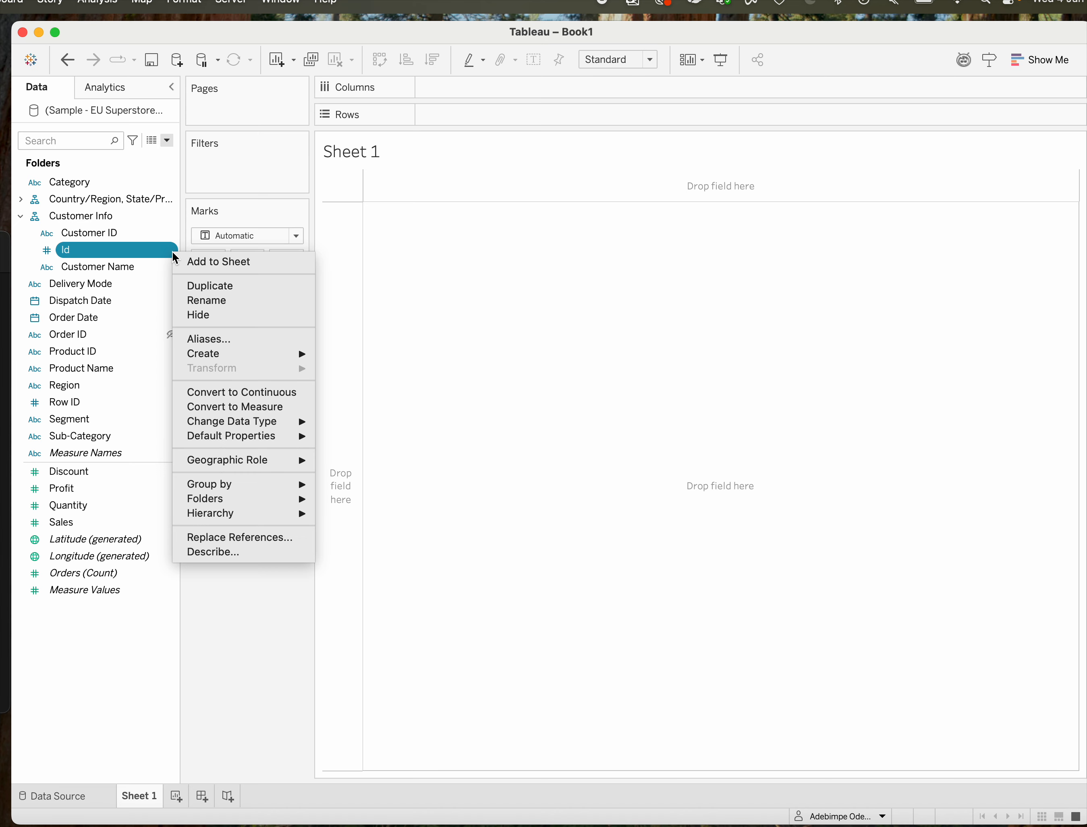
{"action": "left_click", "coordinate": [116, 383]}
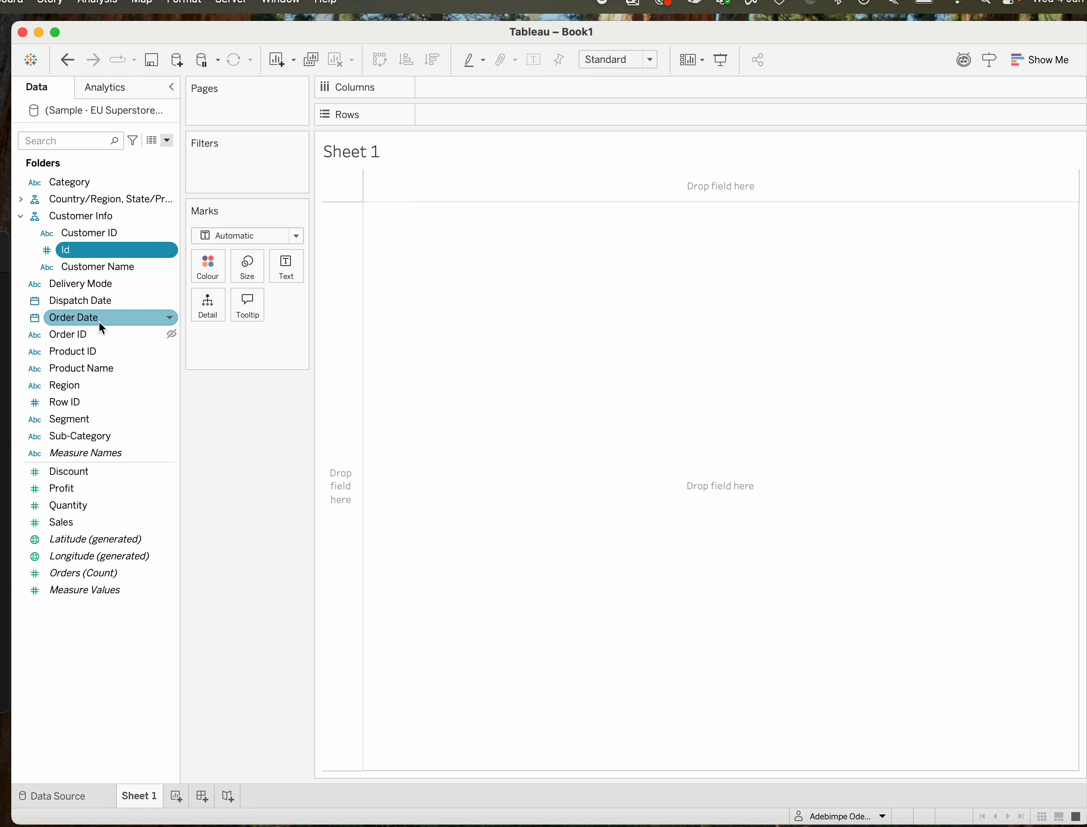
Create a hierarchy named Order's Info from Order Date, and add Row ID below Order Date in it.
{"action": "left_click", "coordinate": [172, 318]}
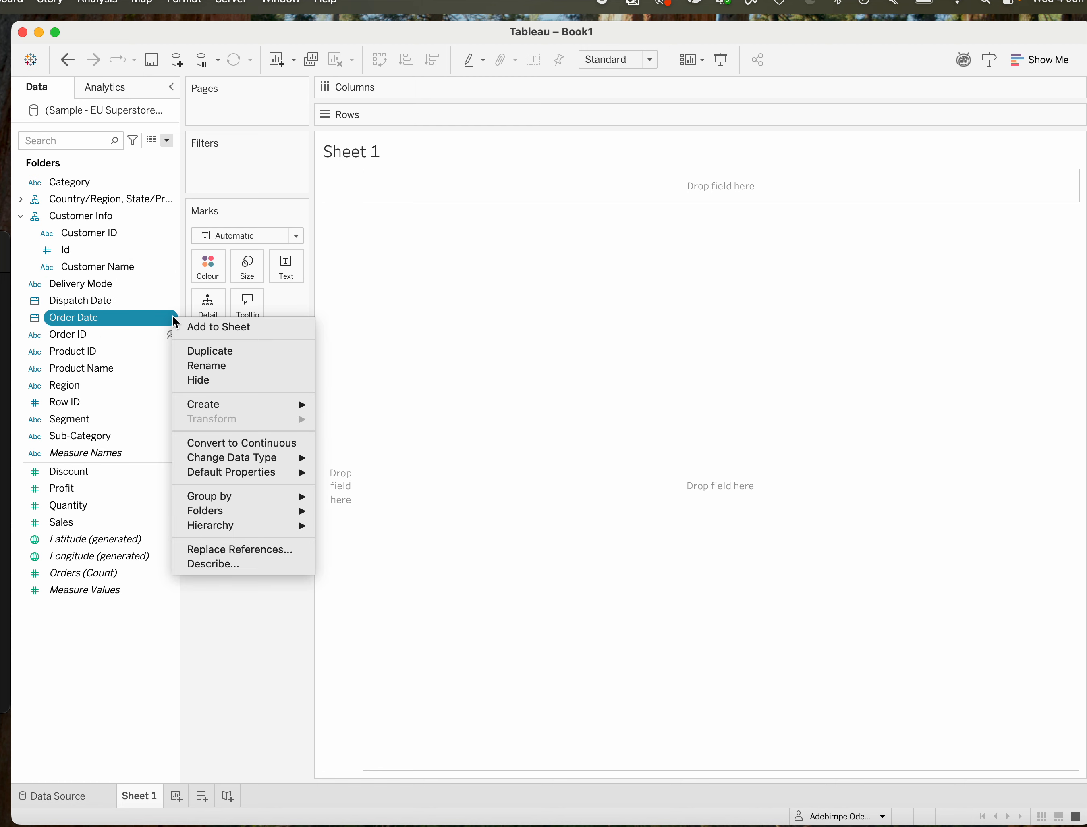
{"action": "mouse_move", "coordinate": [234, 525]}
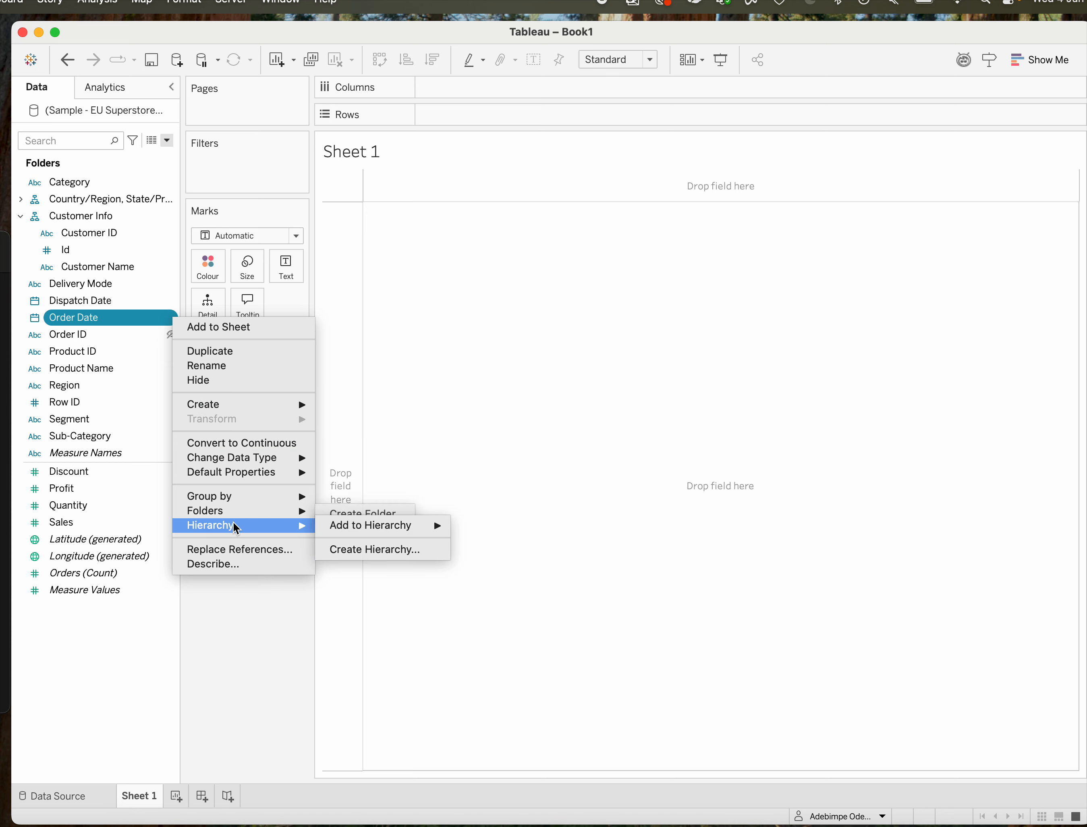
{"action": "left_click", "coordinate": [356, 549]}
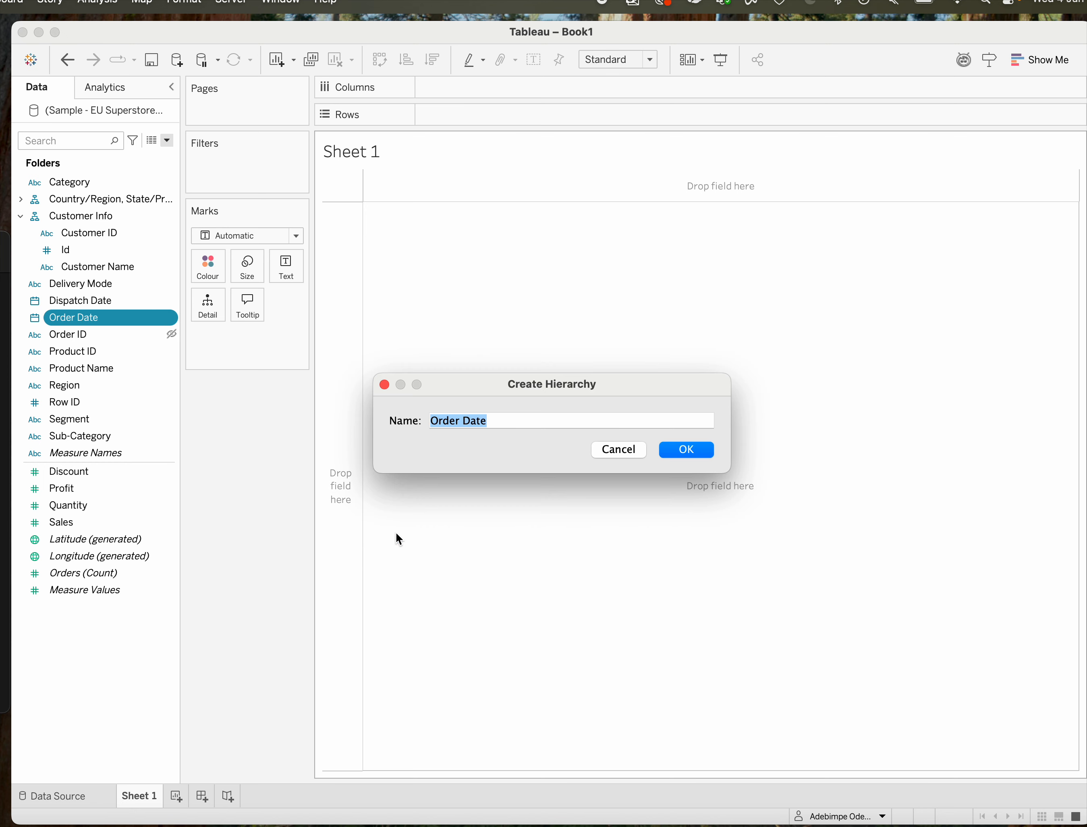
{"action": "type", "text": "O"}
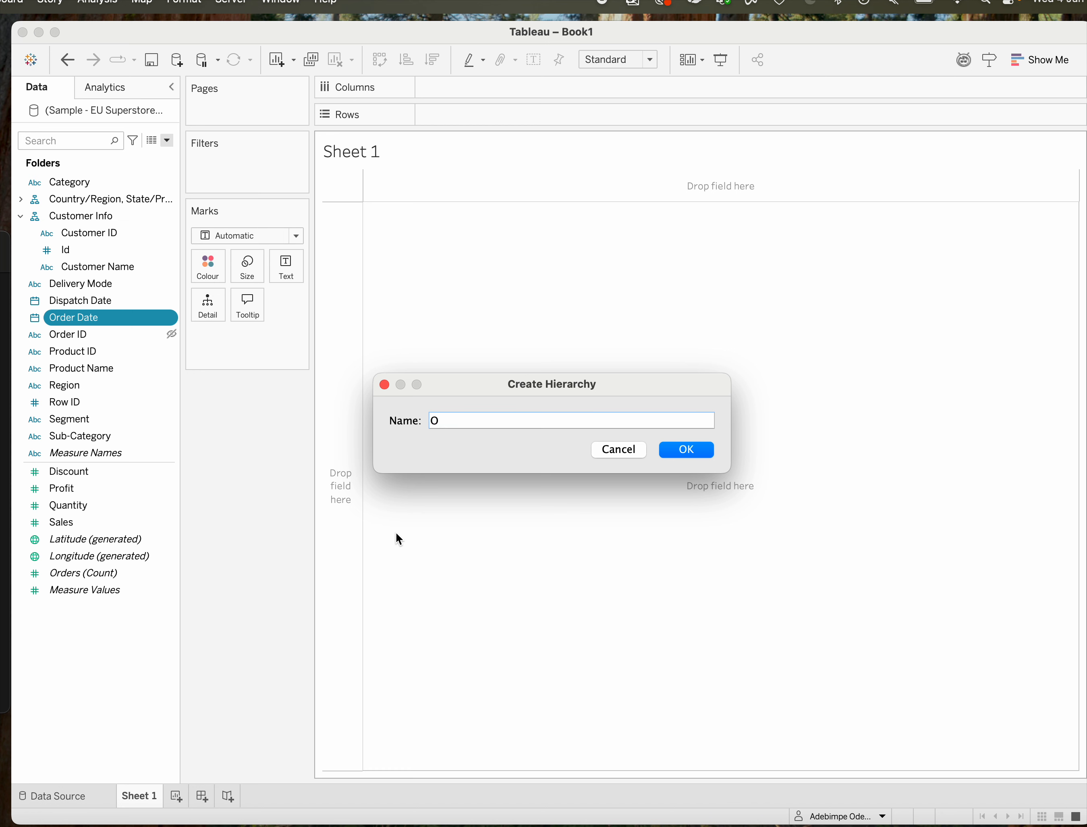
{"action": "type", "text": "rder's Info"}
{"action": "left_click", "coordinate": [697, 454]}
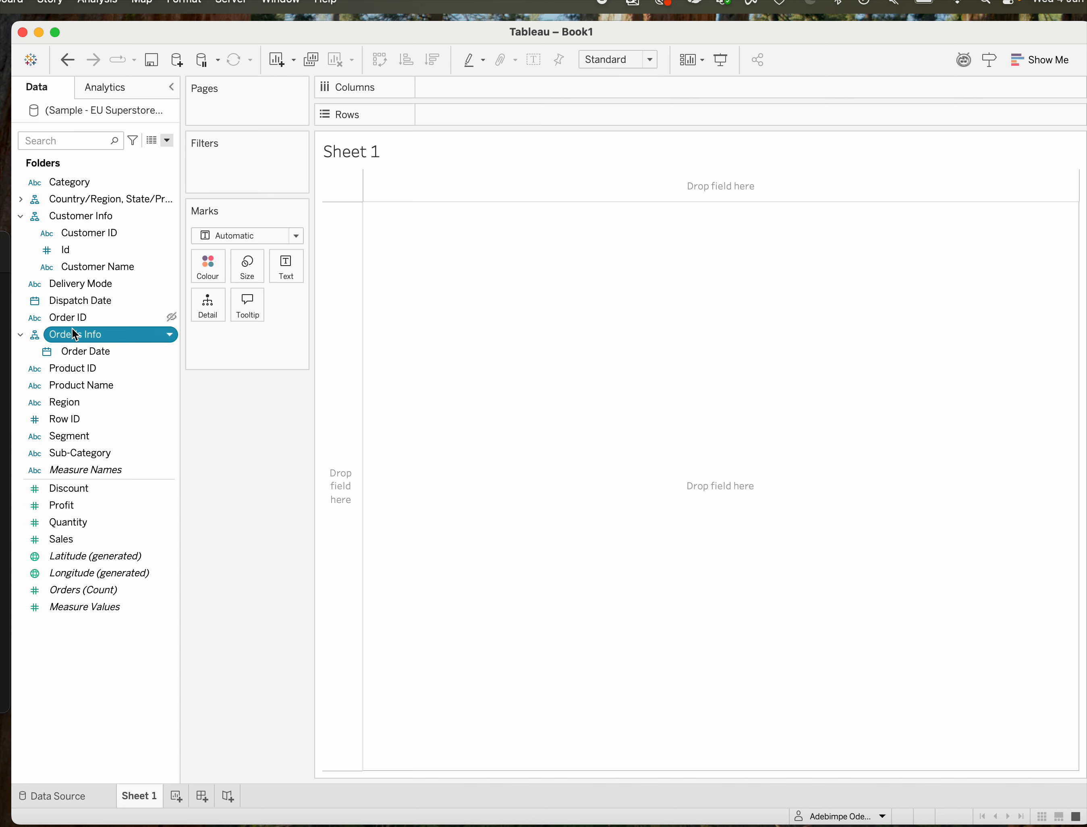
{"action": "left_click_drag", "start_coordinate": [62, 320], "coordinate": [72, 369]}
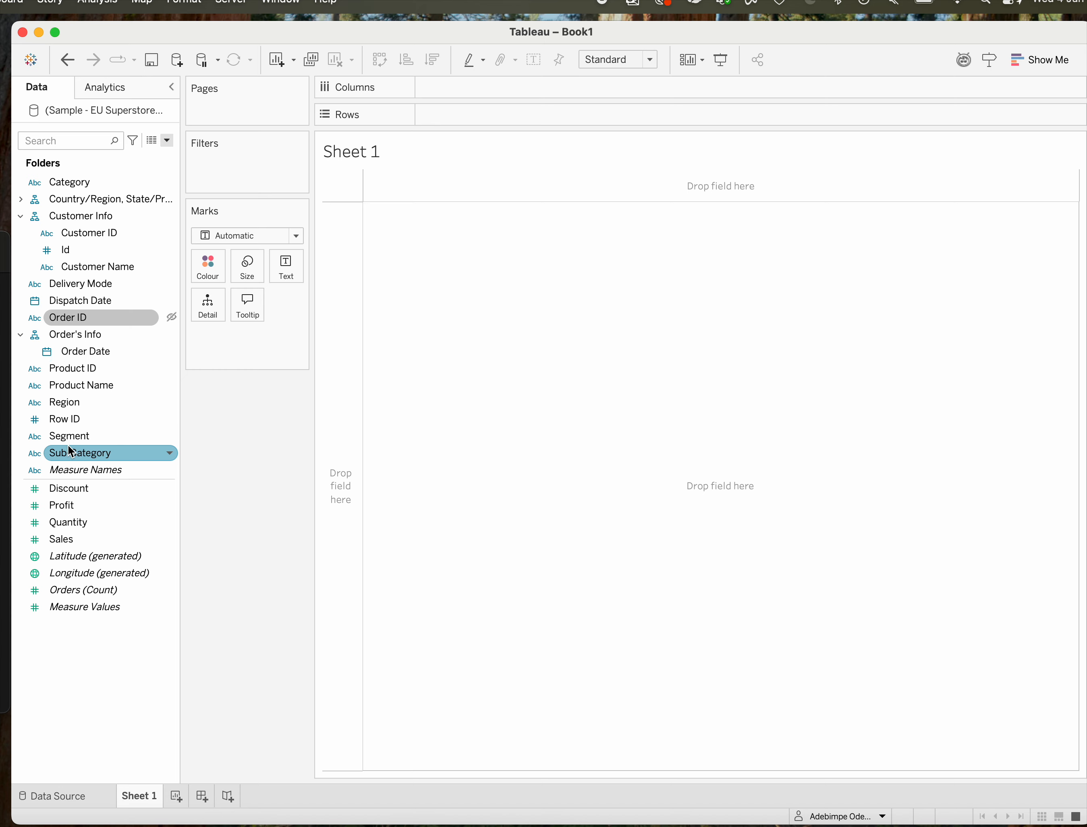
{"action": "left_click_drag", "start_coordinate": [71, 419], "coordinate": [82, 357]}
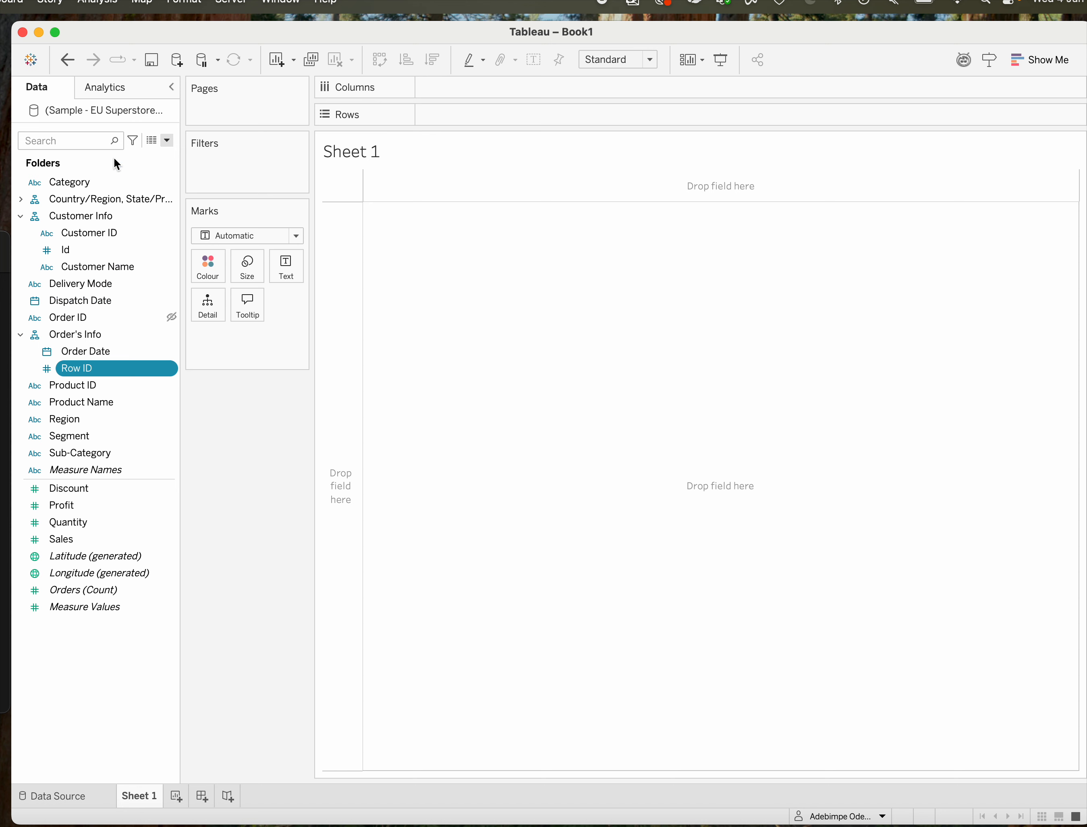
Undo the hierarchy changes, including the creation of Order's Info and Customer Info.
{"action": "left_click", "coordinate": [70, 62]}
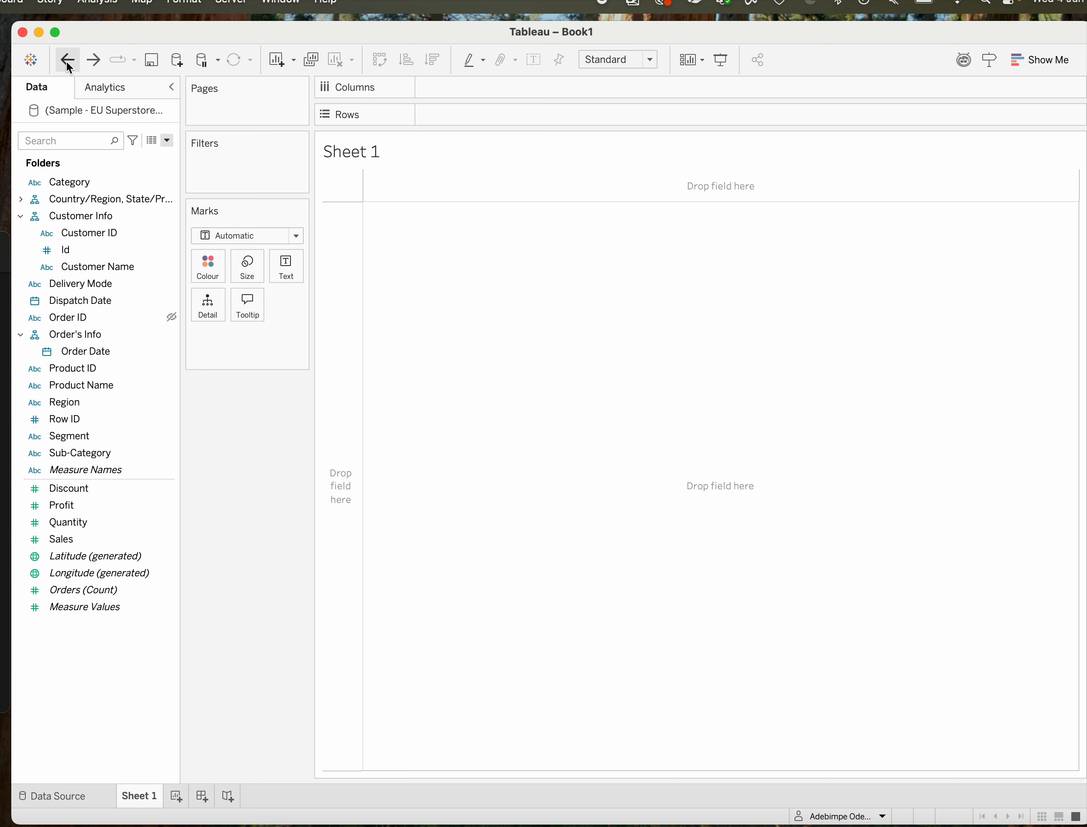
{"action": "left_click", "coordinate": [70, 62]}
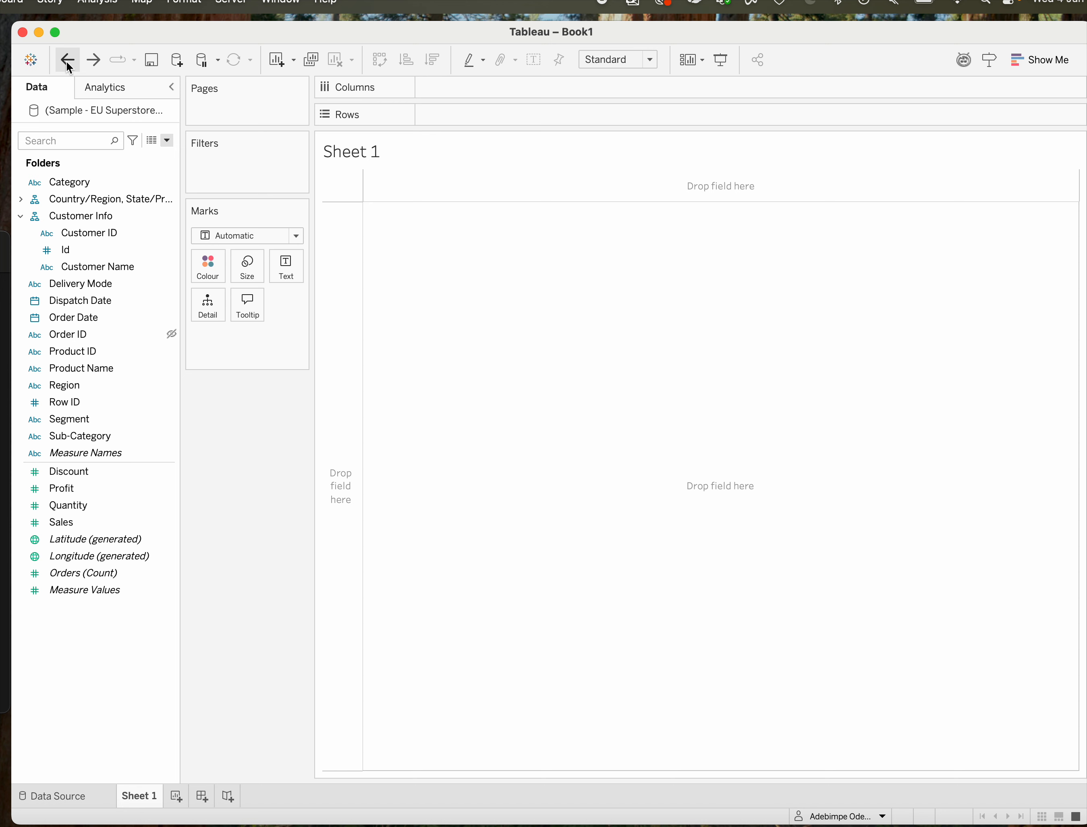
{"action": "left_click", "coordinate": [70, 61]}
{"action": "left_click", "coordinate": [70, 62]}
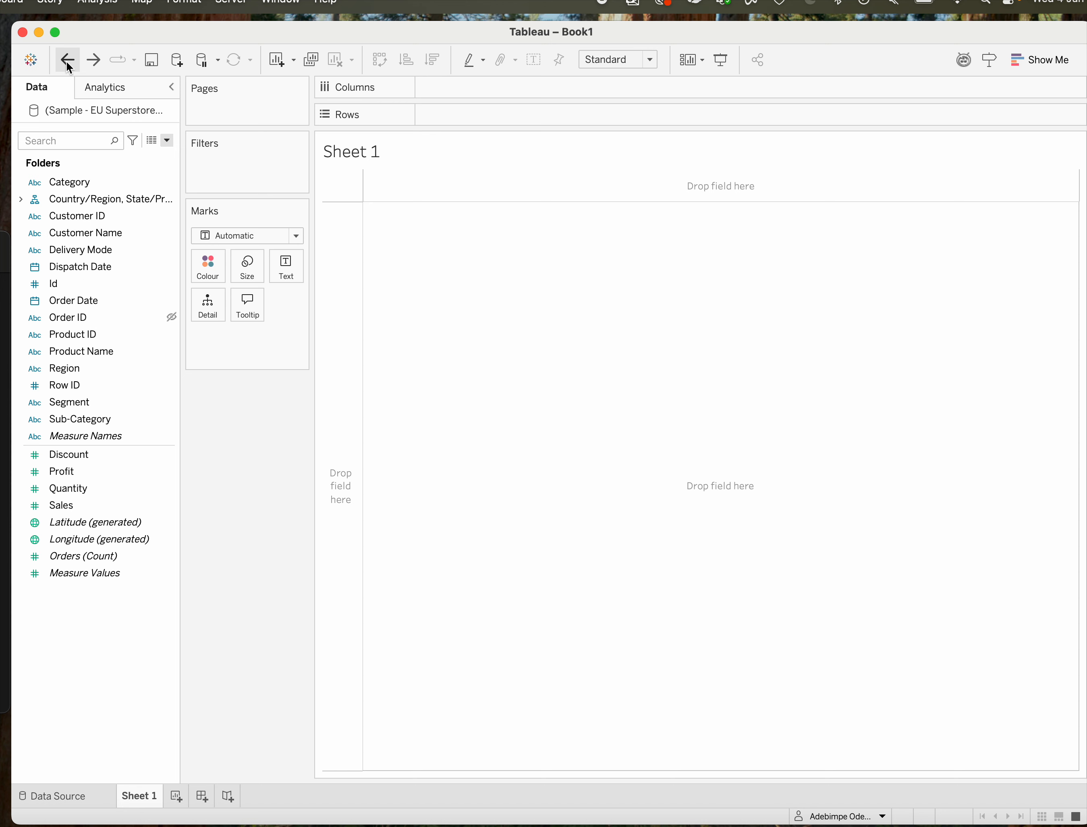
{"action": "left_click", "coordinate": [120, 335]}
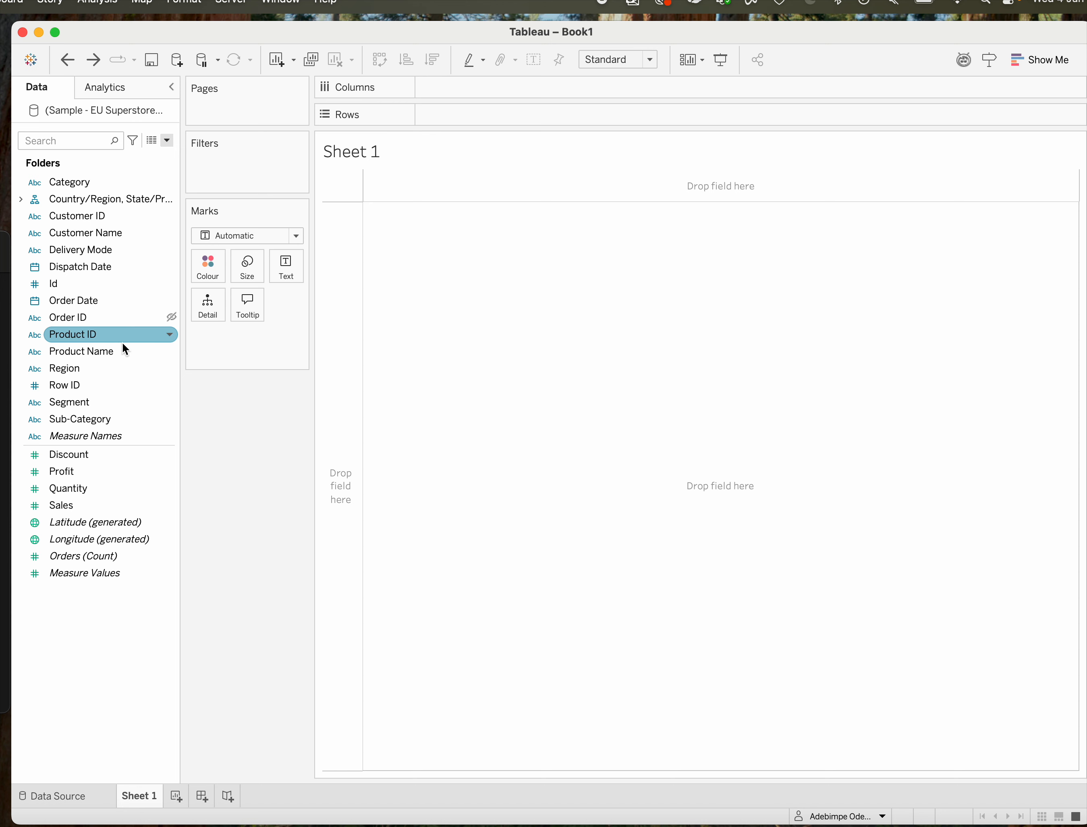
{"action": "left_click", "coordinate": [114, 319]}
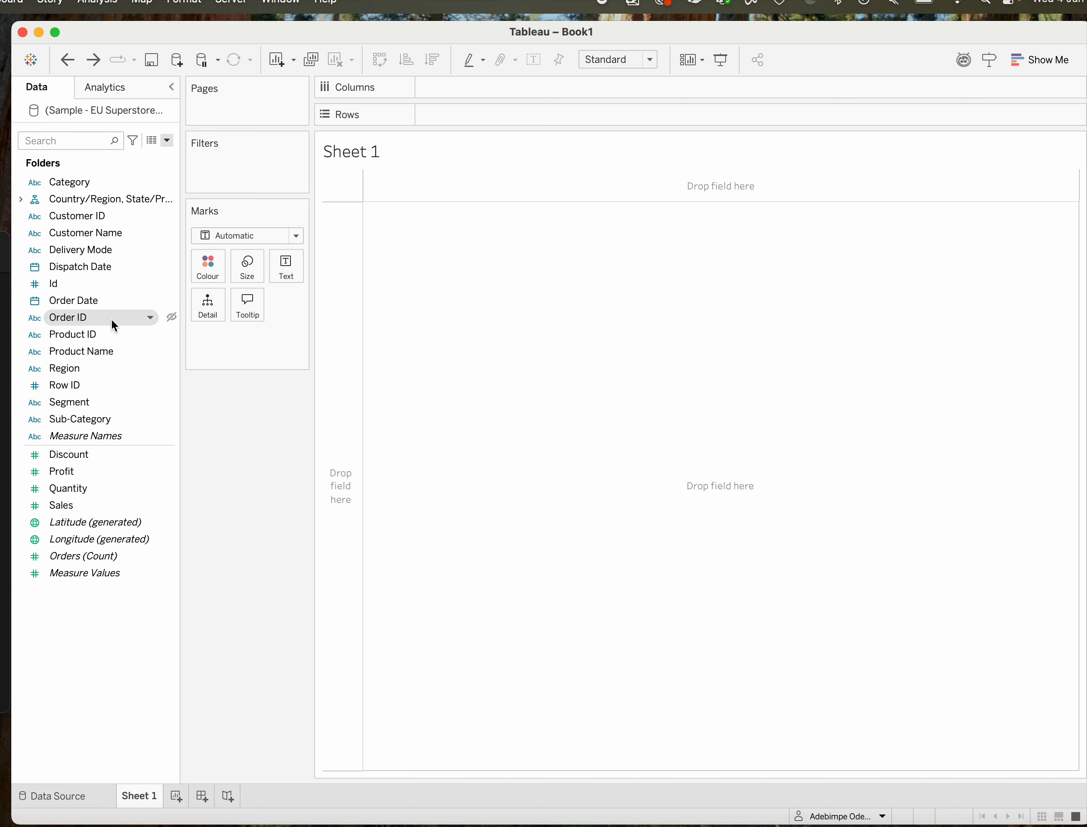
{"action": "left_click", "coordinate": [128, 383]}
{"action": "left_click", "coordinate": [131, 455]}
Examine the options available for the Profit, Latitude (generated) and Measure Values fields.
{"action": "left_click", "coordinate": [117, 473]}
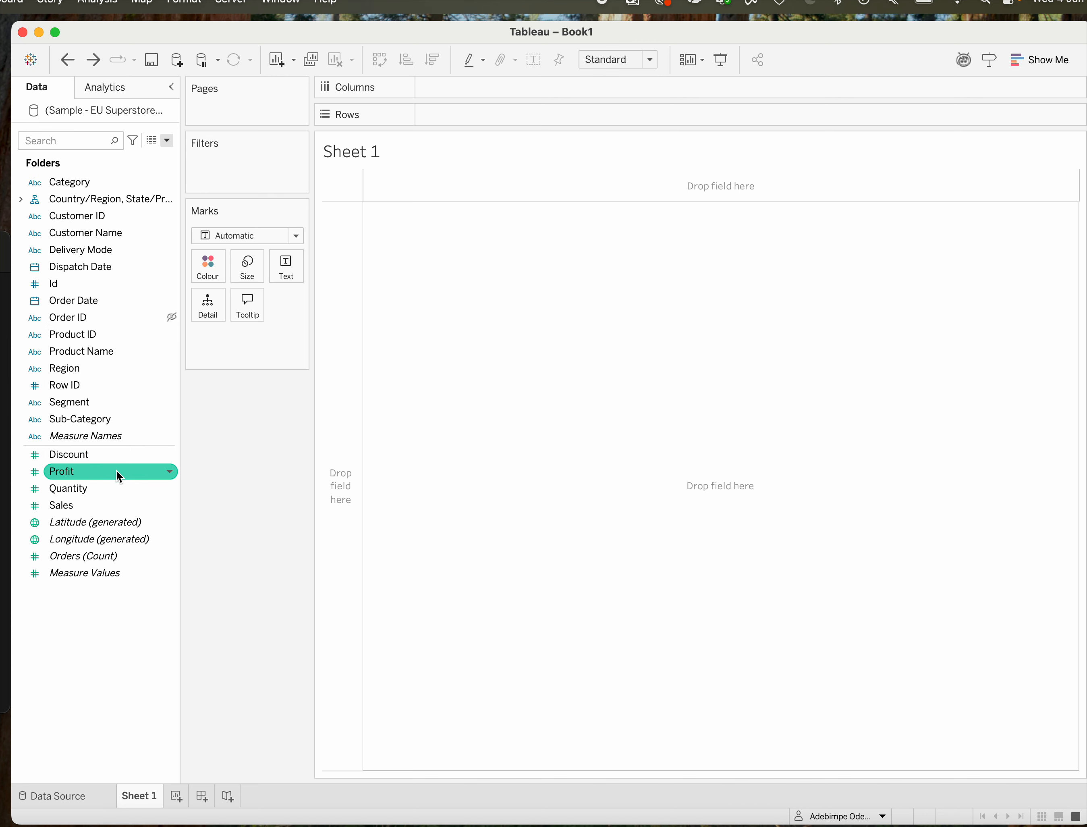
{"action": "left_click", "coordinate": [170, 473]}
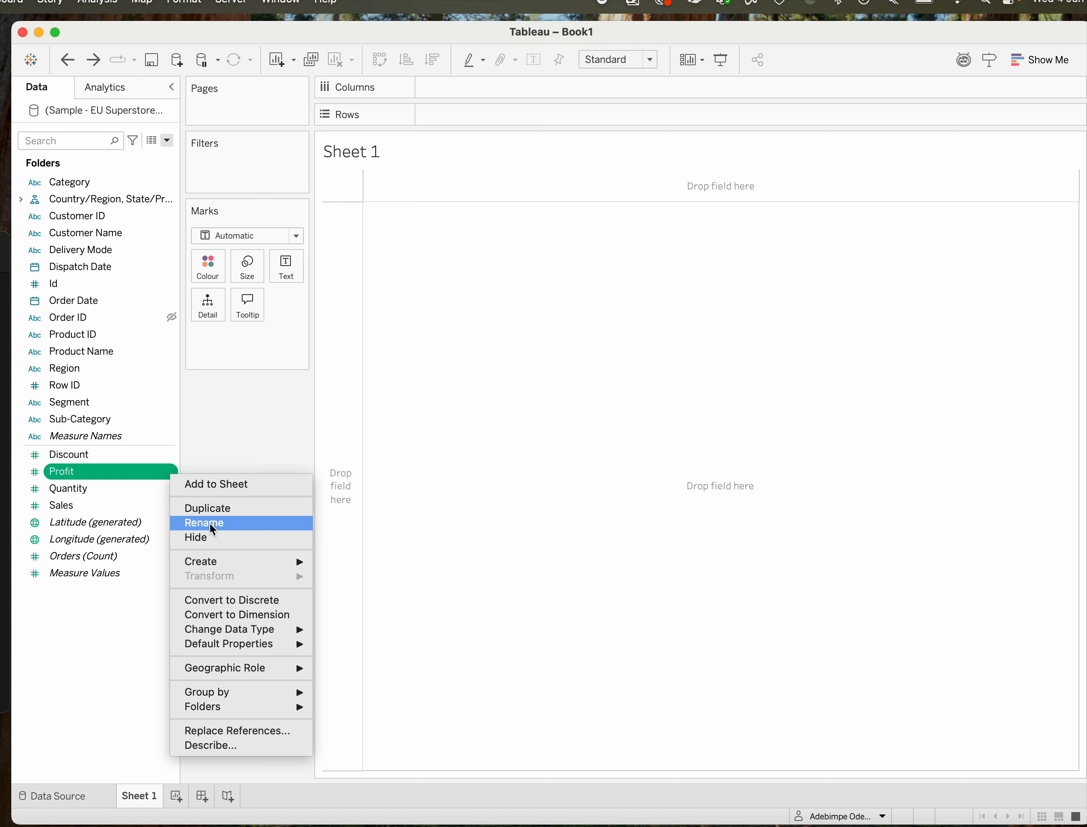
{"action": "left_click", "coordinate": [148, 390]}
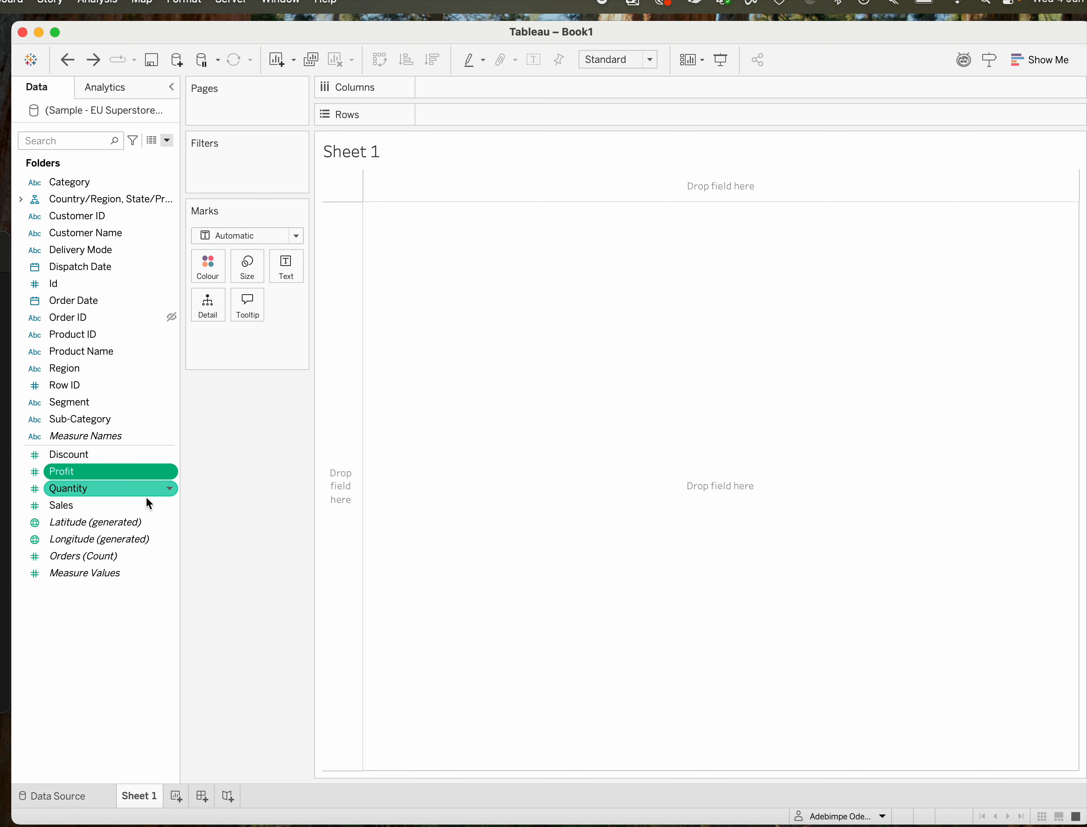
{"action": "left_click", "coordinate": [169, 522]}
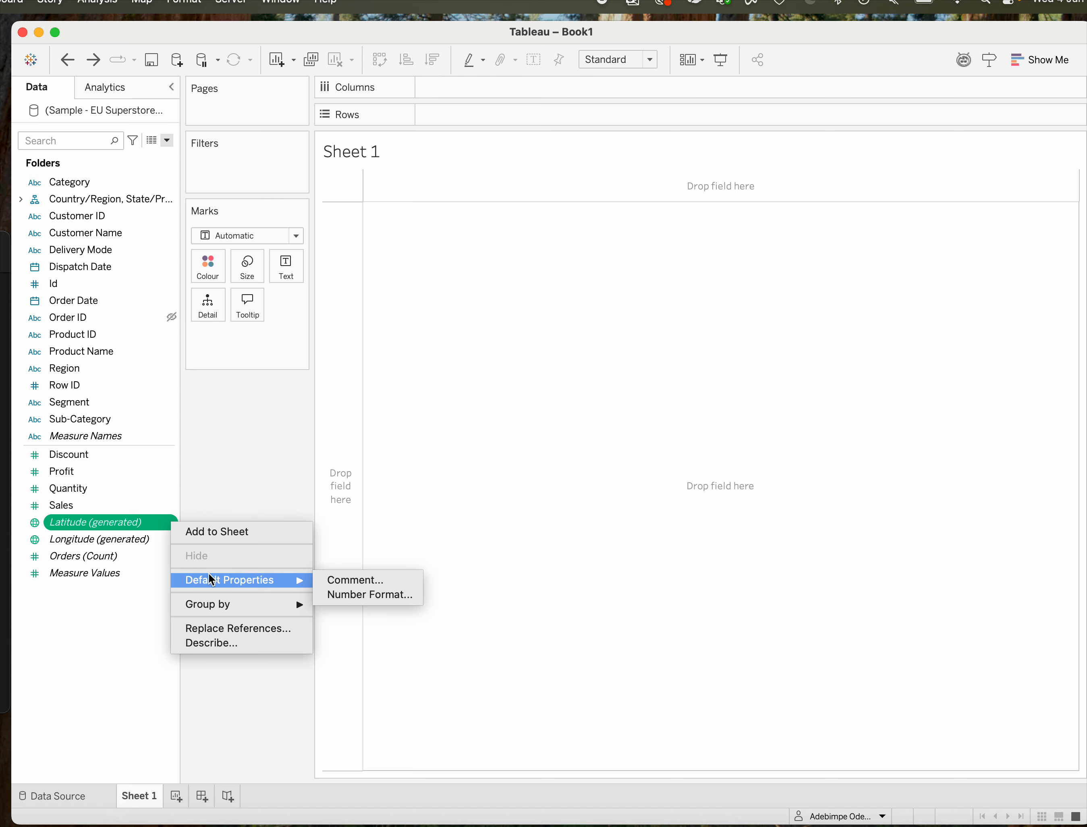
{"action": "left_click", "coordinate": [124, 610]}
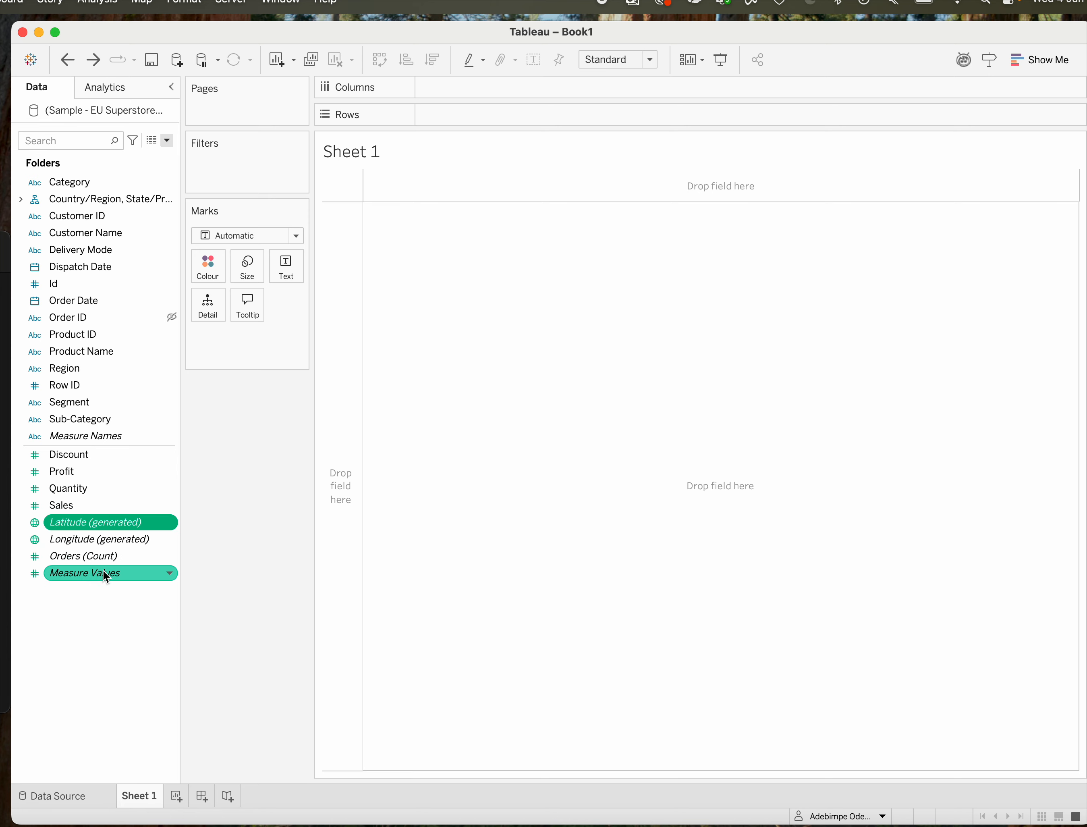
{"action": "right_click", "coordinate": [166, 572]}
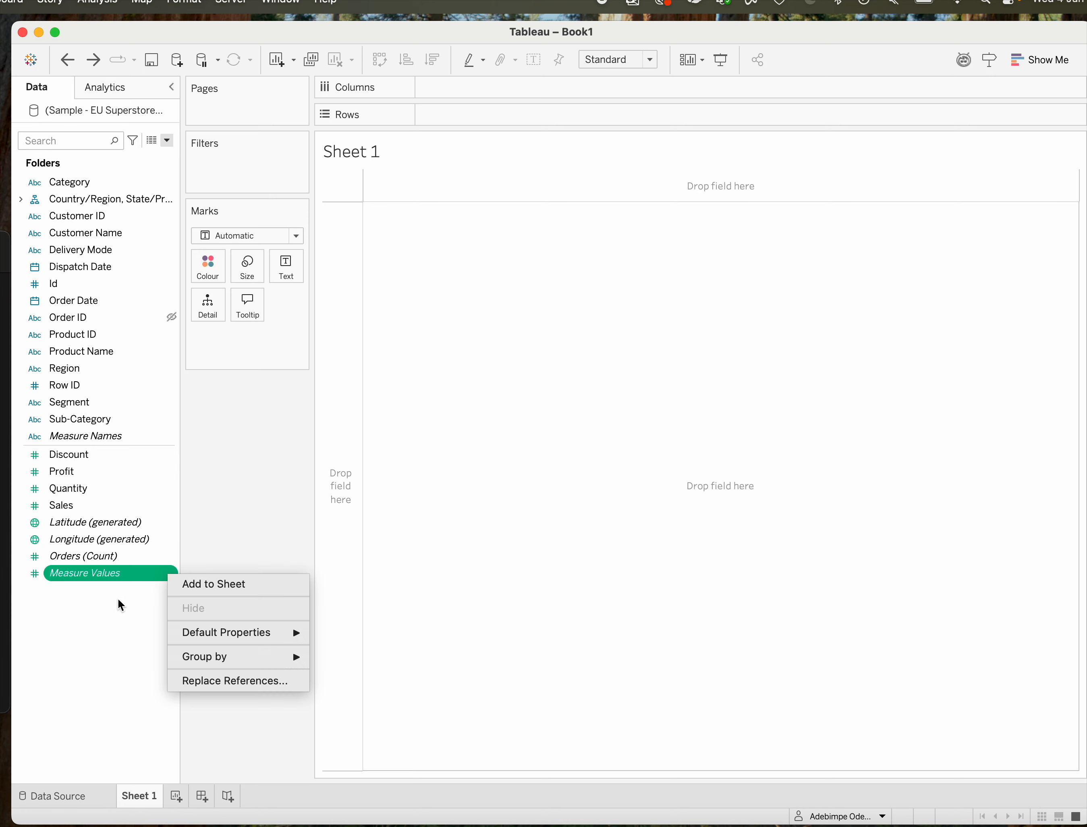
{"action": "left_click", "coordinate": [108, 619]}
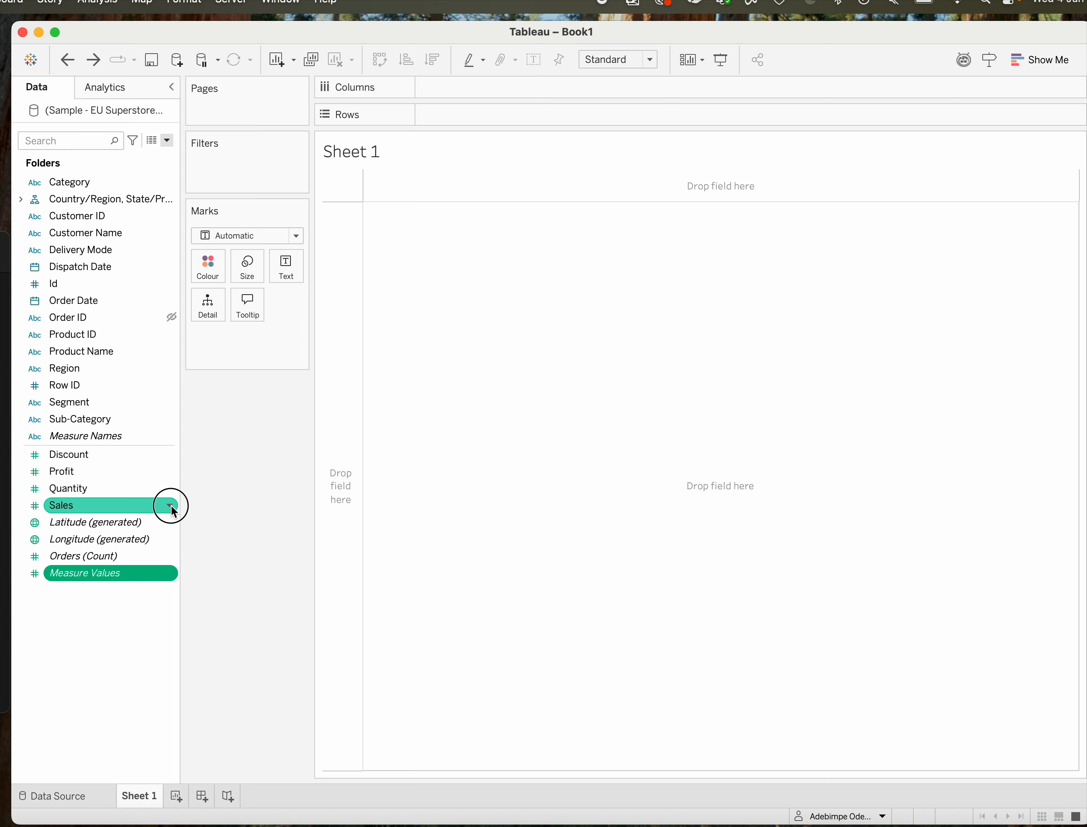
Hide the Sales field in the field list, and unhide it again.
{"action": "left_click", "coordinate": [171, 507]}
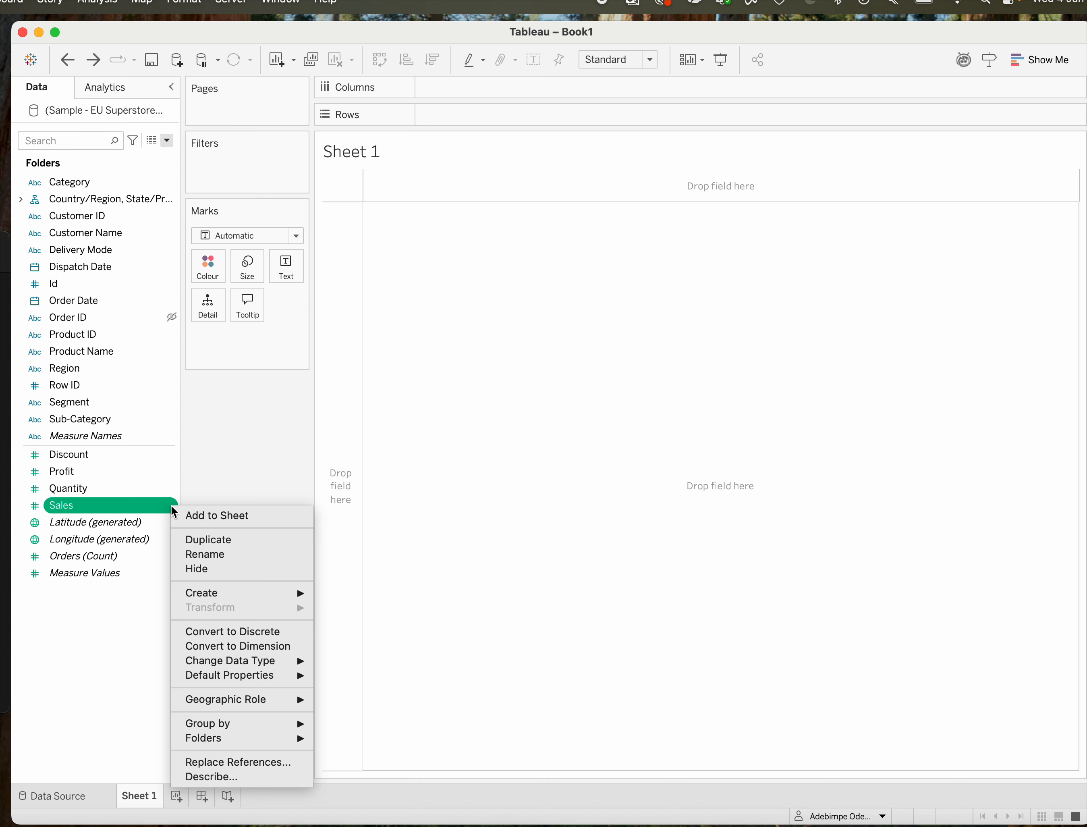
{"action": "left_click", "coordinate": [199, 568]}
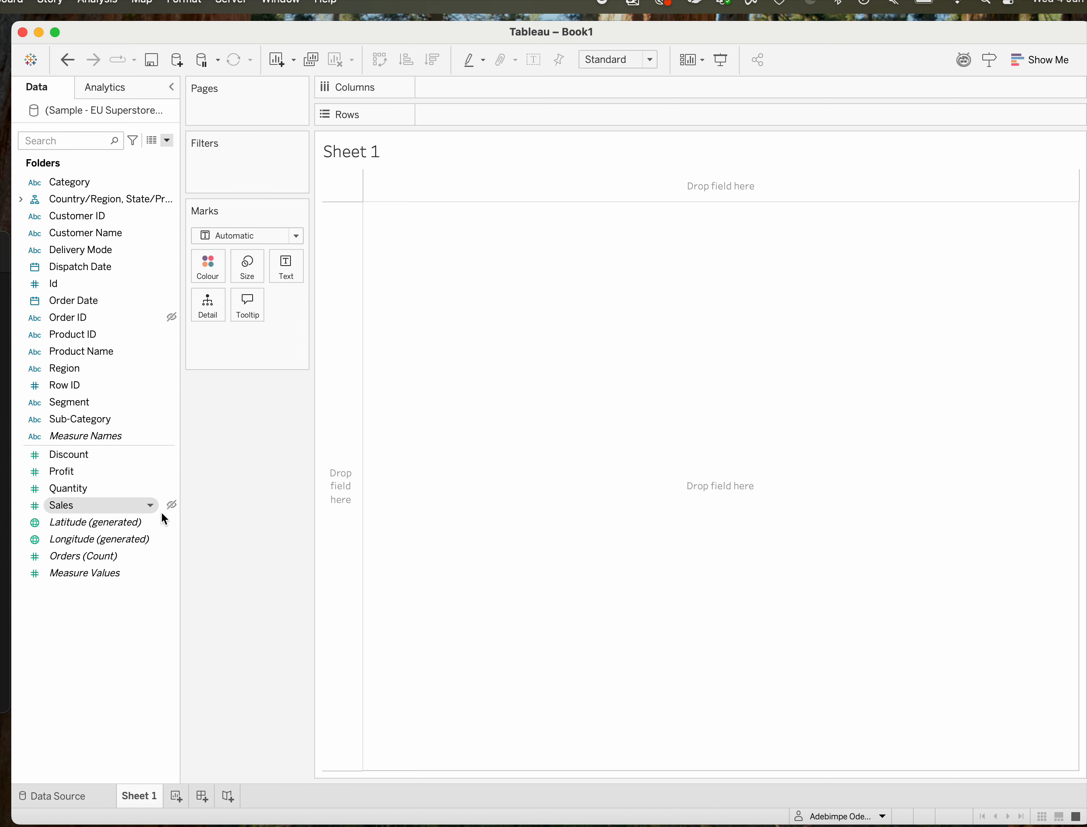
{"action": "left_click", "coordinate": [150, 504]}
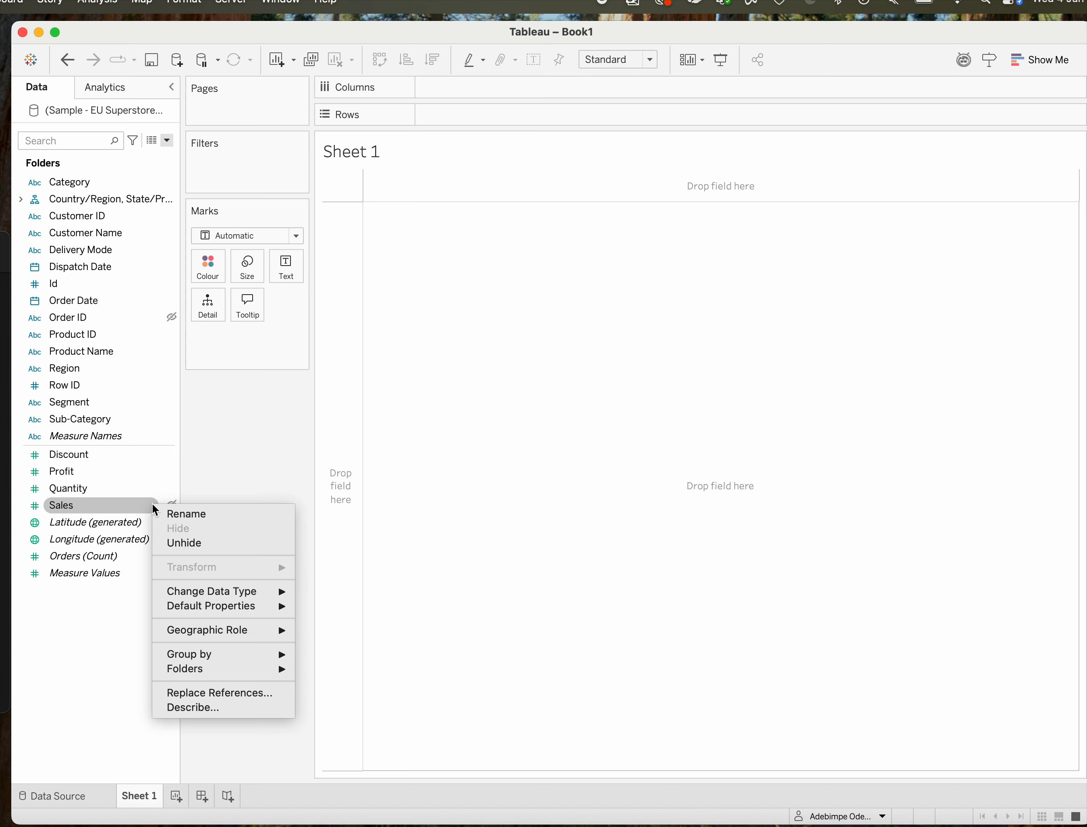
{"action": "left_click", "coordinate": [182, 543]}
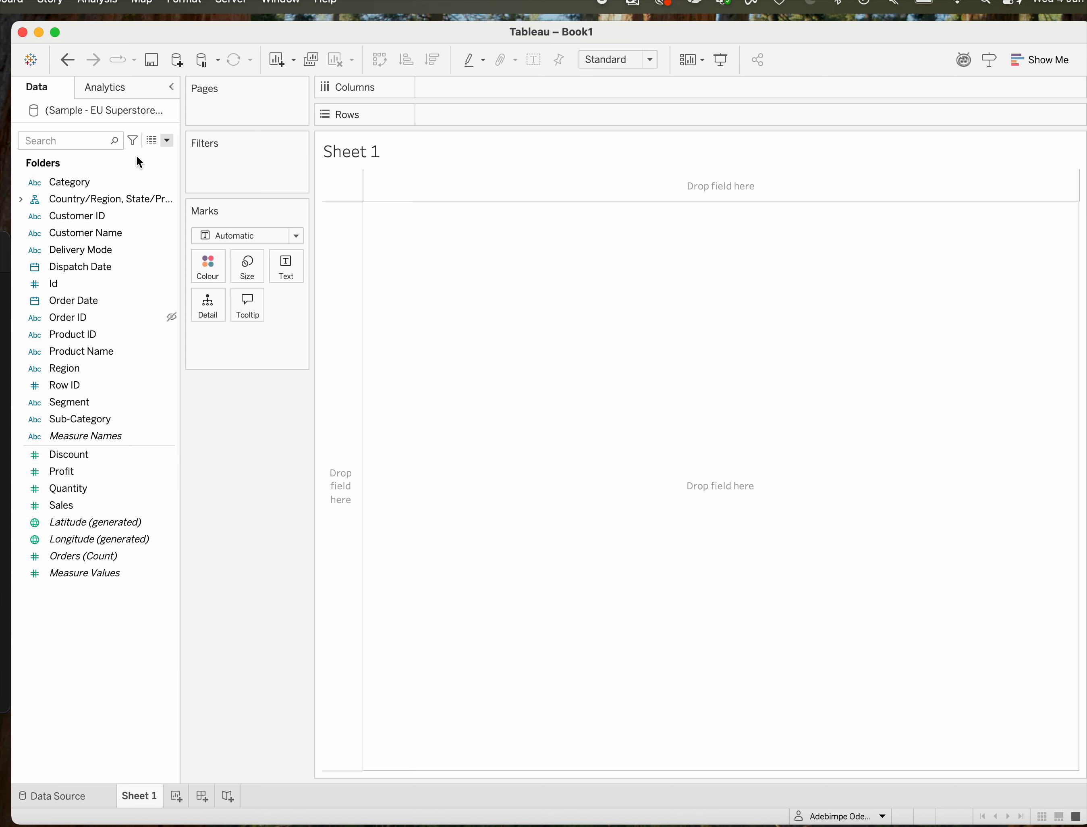
Hide all unused fields in the field list.
{"action": "left_click", "coordinate": [168, 141]}
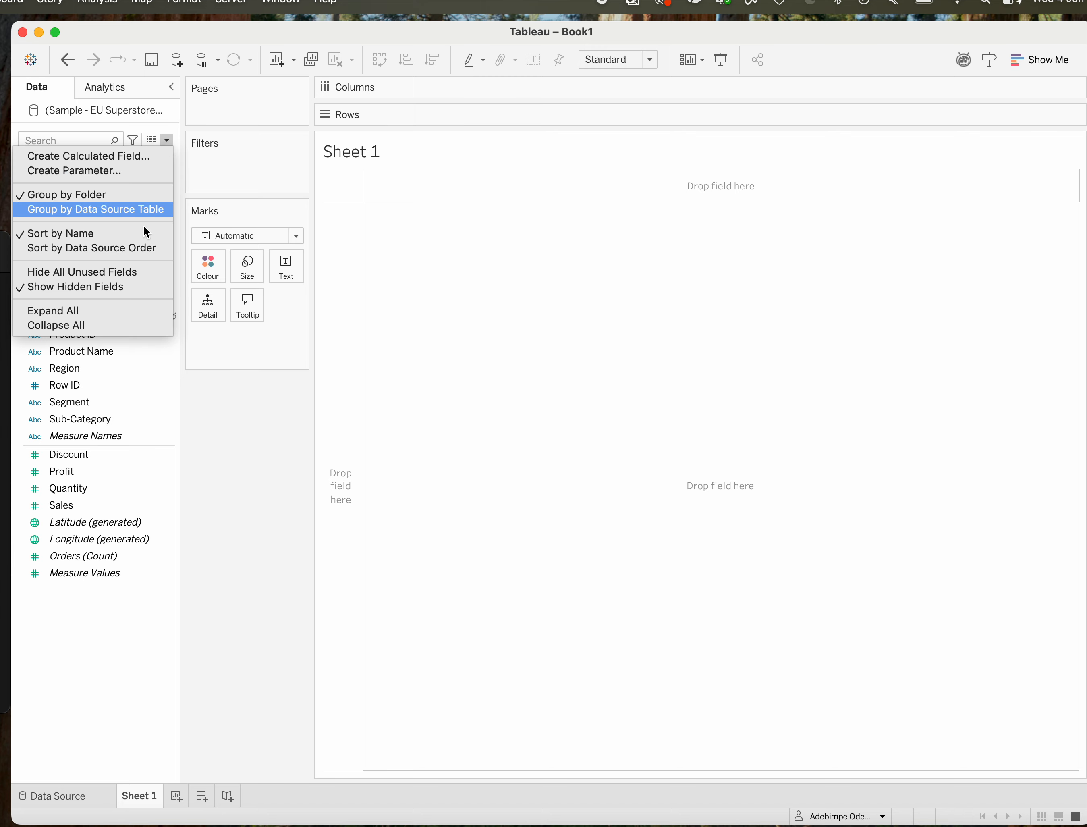
{"action": "left_click", "coordinate": [125, 272]}
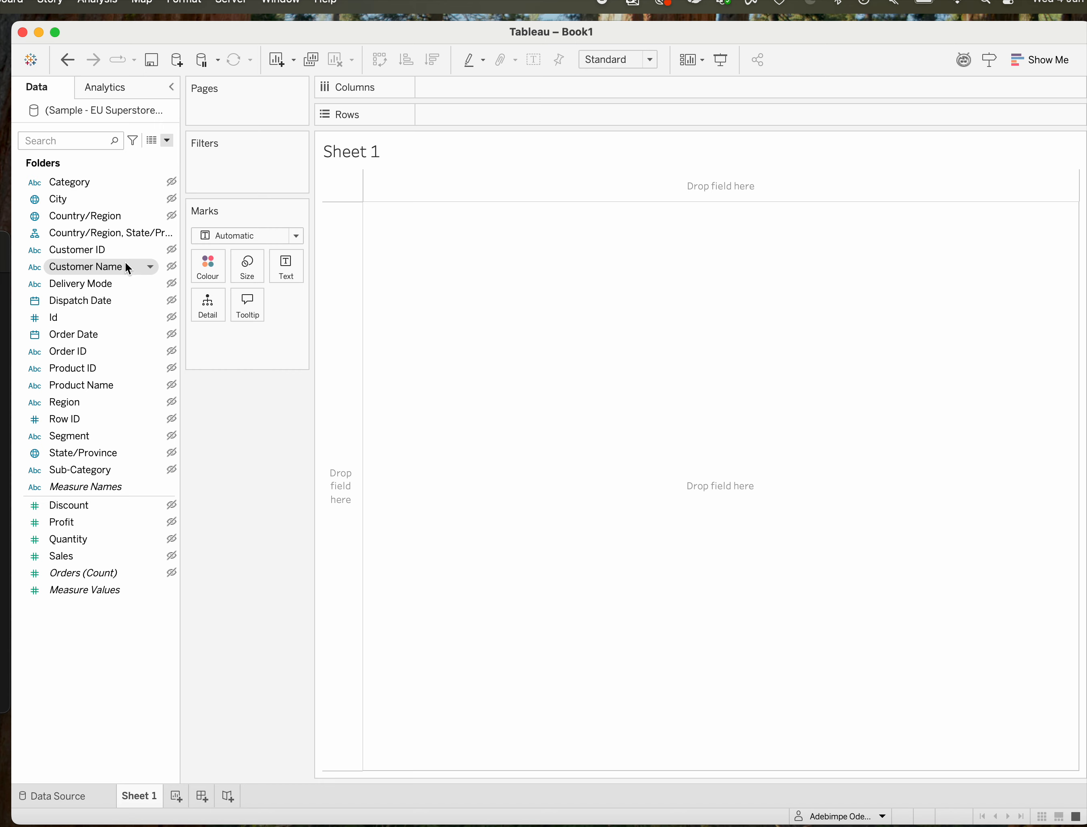
Turn off the display of hidden fields in the field list and check which fields and list options remain.
{"action": "left_click", "coordinate": [168, 142]}
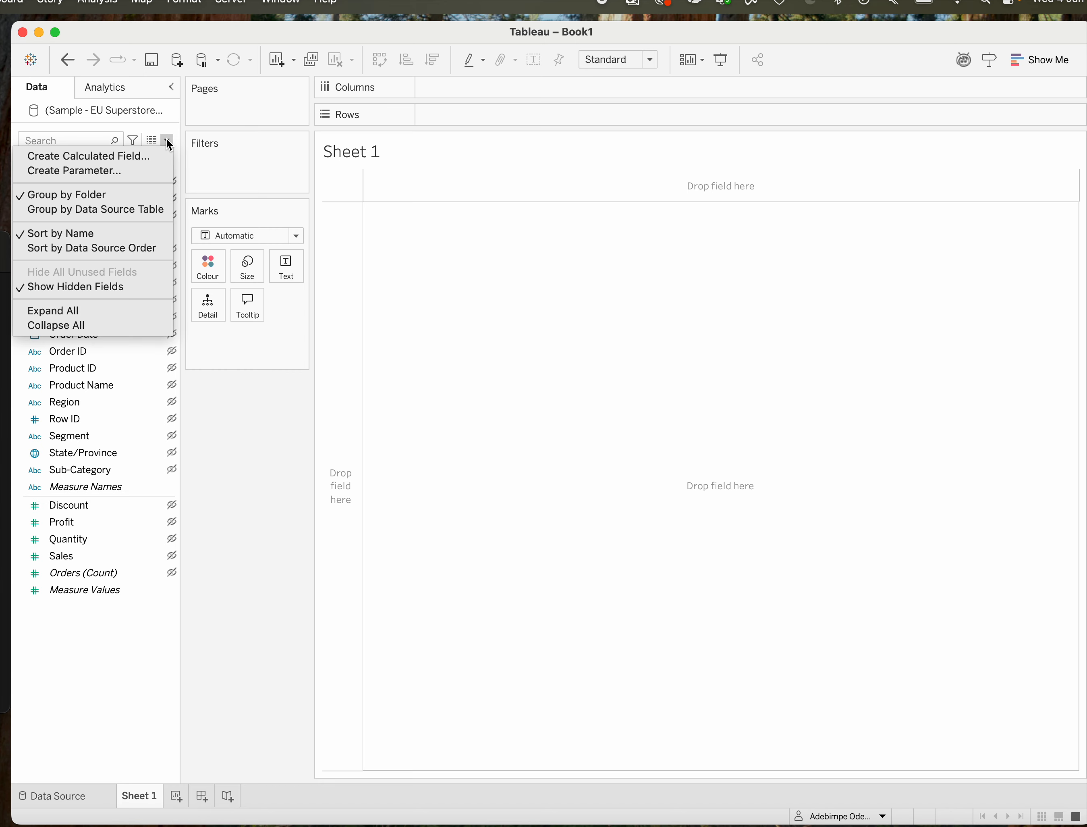
{"action": "left_click", "coordinate": [30, 288]}
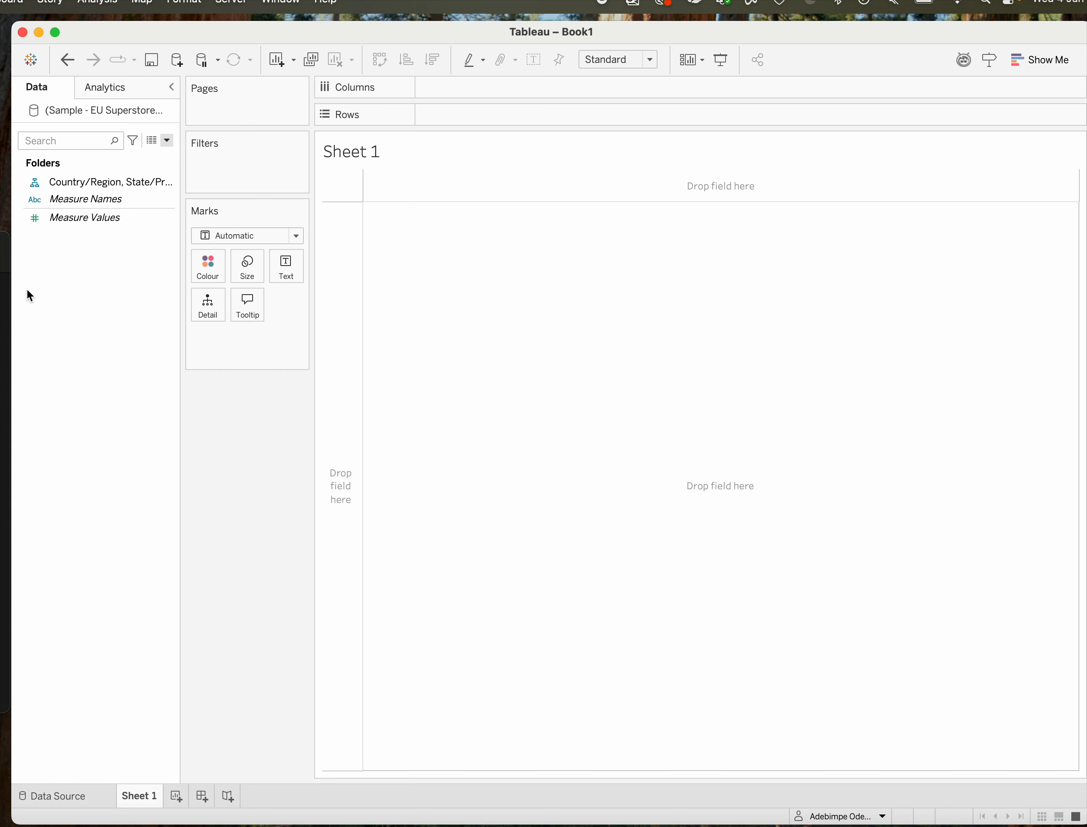
{"action": "left_click", "coordinate": [168, 141]}
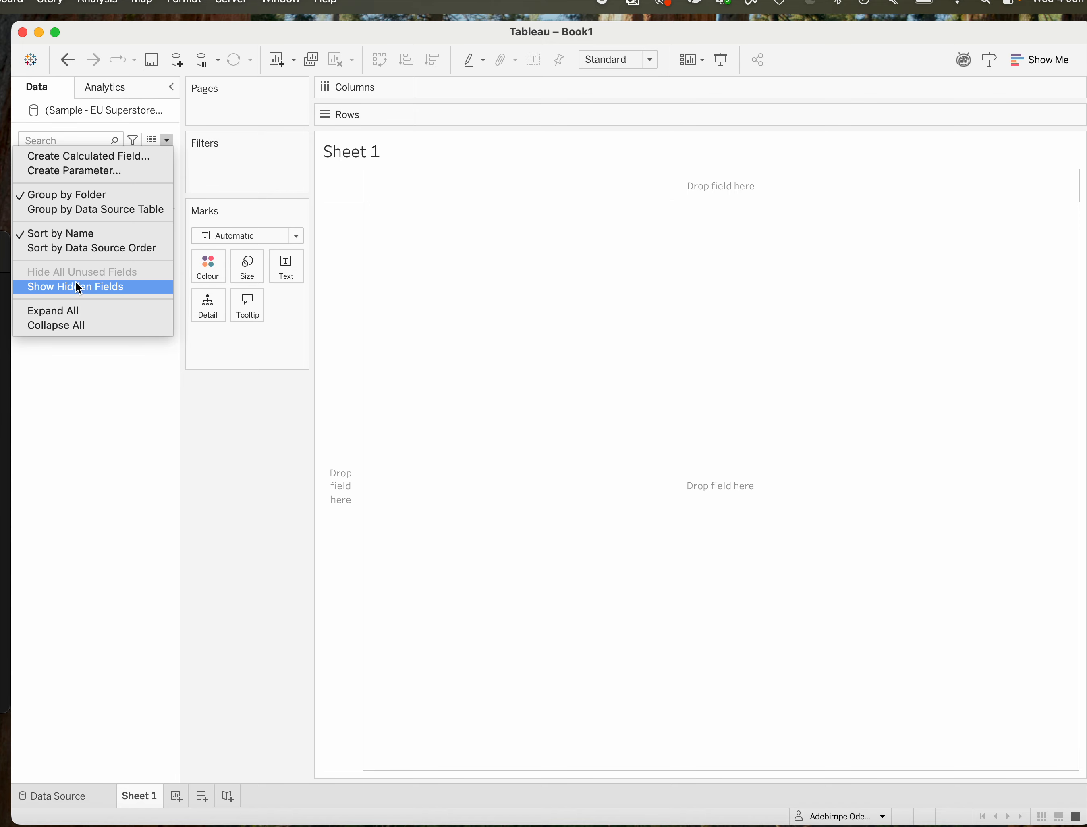
{"action": "left_click", "coordinate": [73, 314]}
{"action": "left_click", "coordinate": [59, 199]}
{"action": "left_click", "coordinate": [66, 183]}
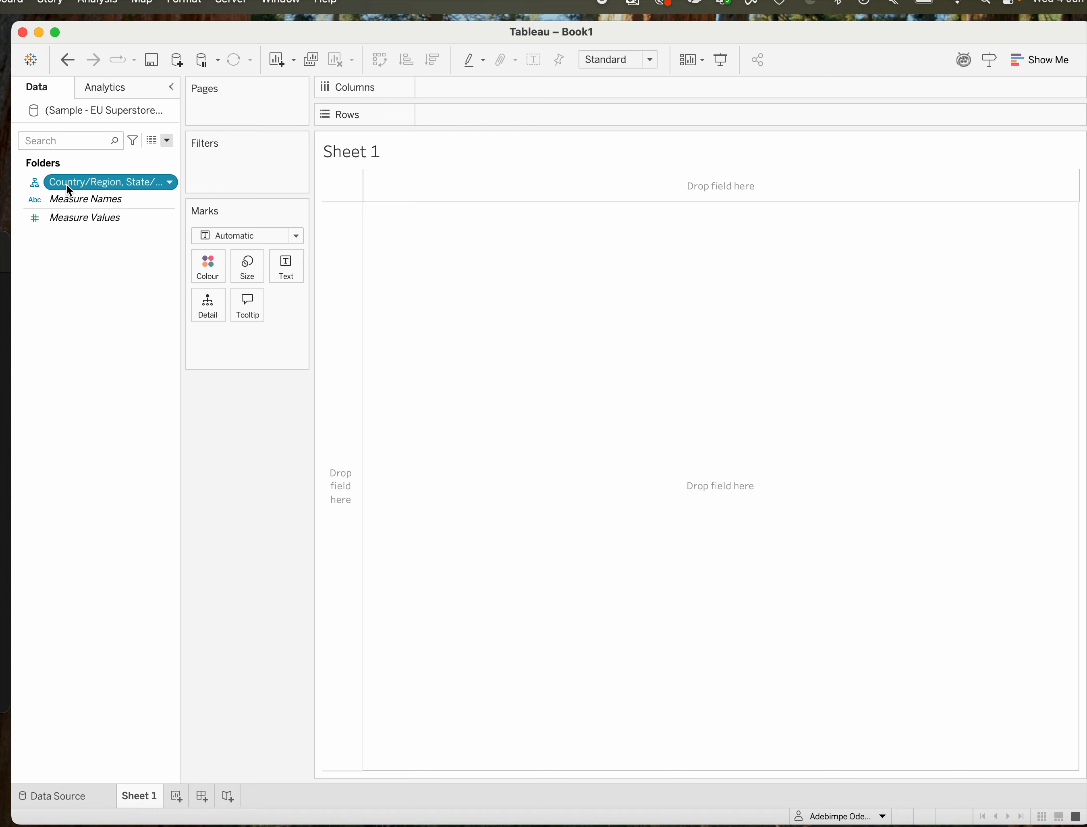
{"action": "left_click", "coordinate": [168, 141]}
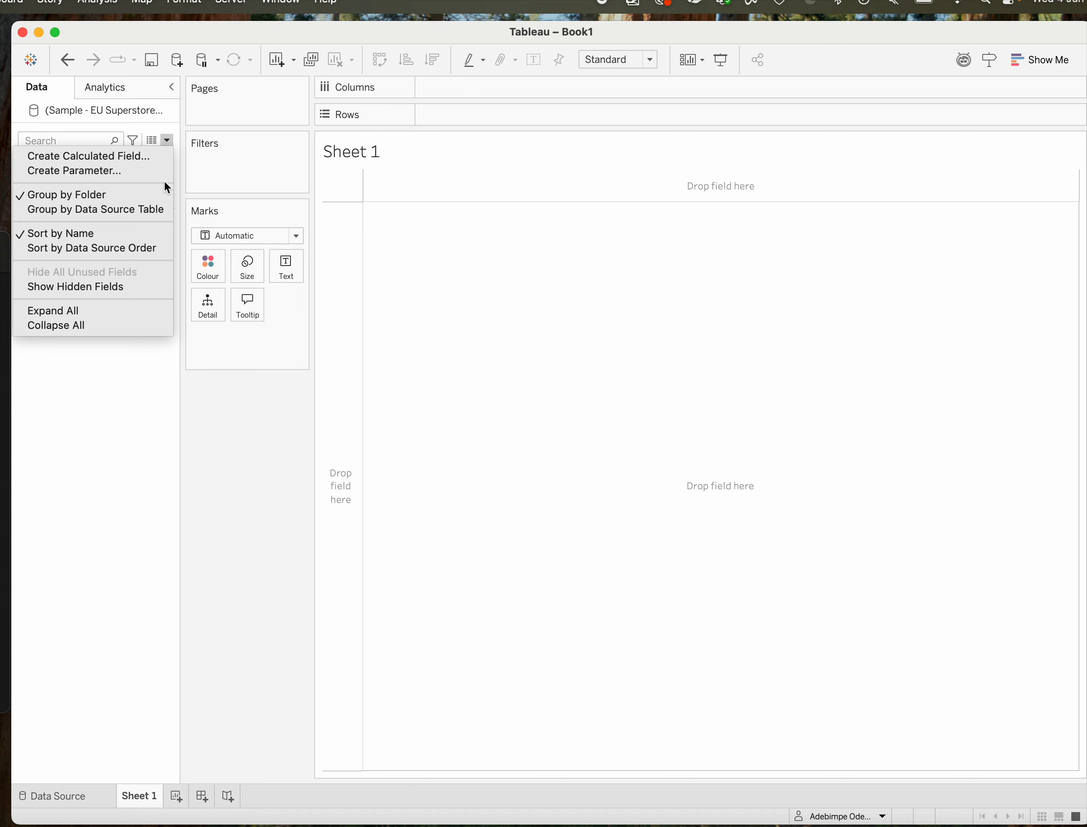
{"action": "left_click", "coordinate": [126, 384]}
Undo turning off the hidden-fields display and hiding all unused fields, and review the field list's grouping options.
{"action": "left_click", "coordinate": [74, 65]}
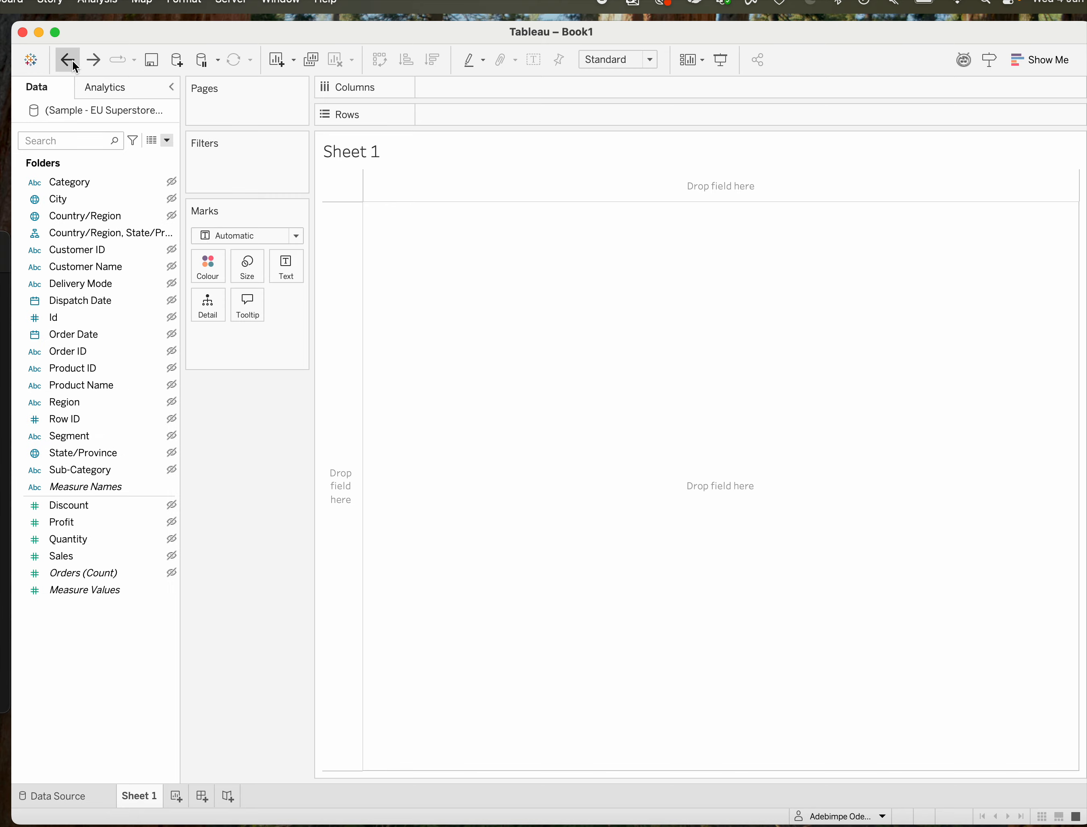
{"action": "left_click", "coordinate": [74, 65]}
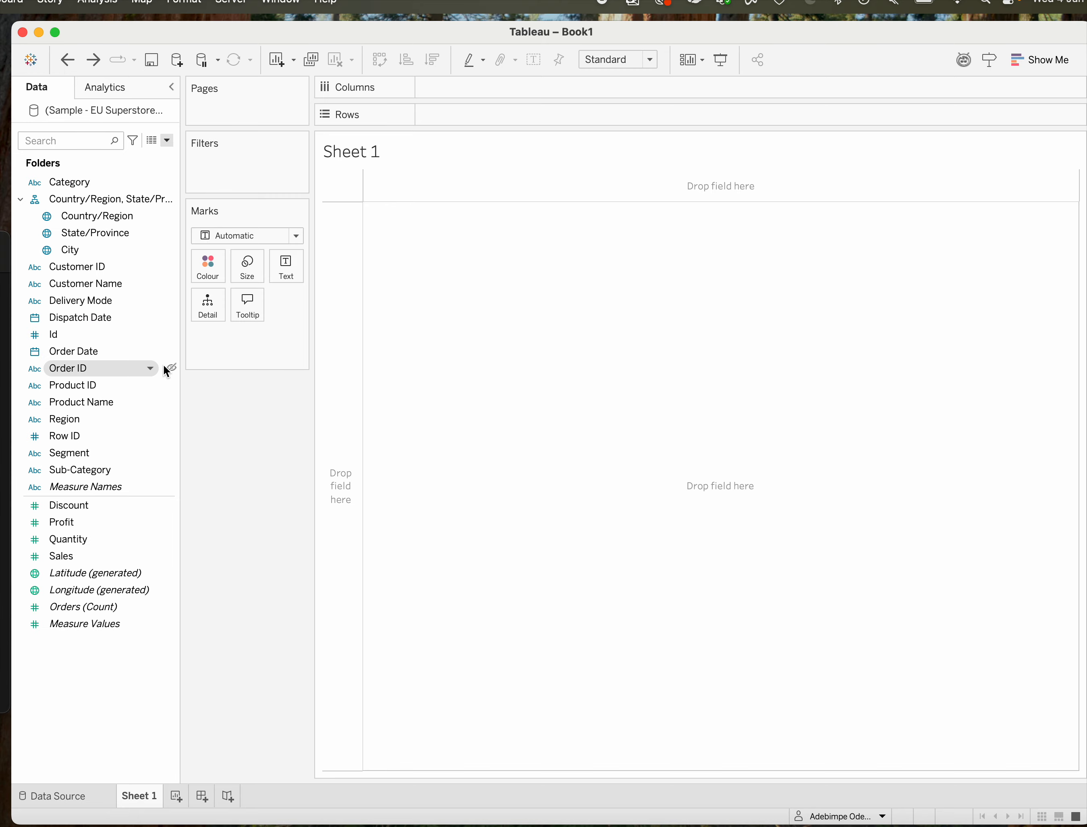
{"action": "left_click", "coordinate": [168, 139]}
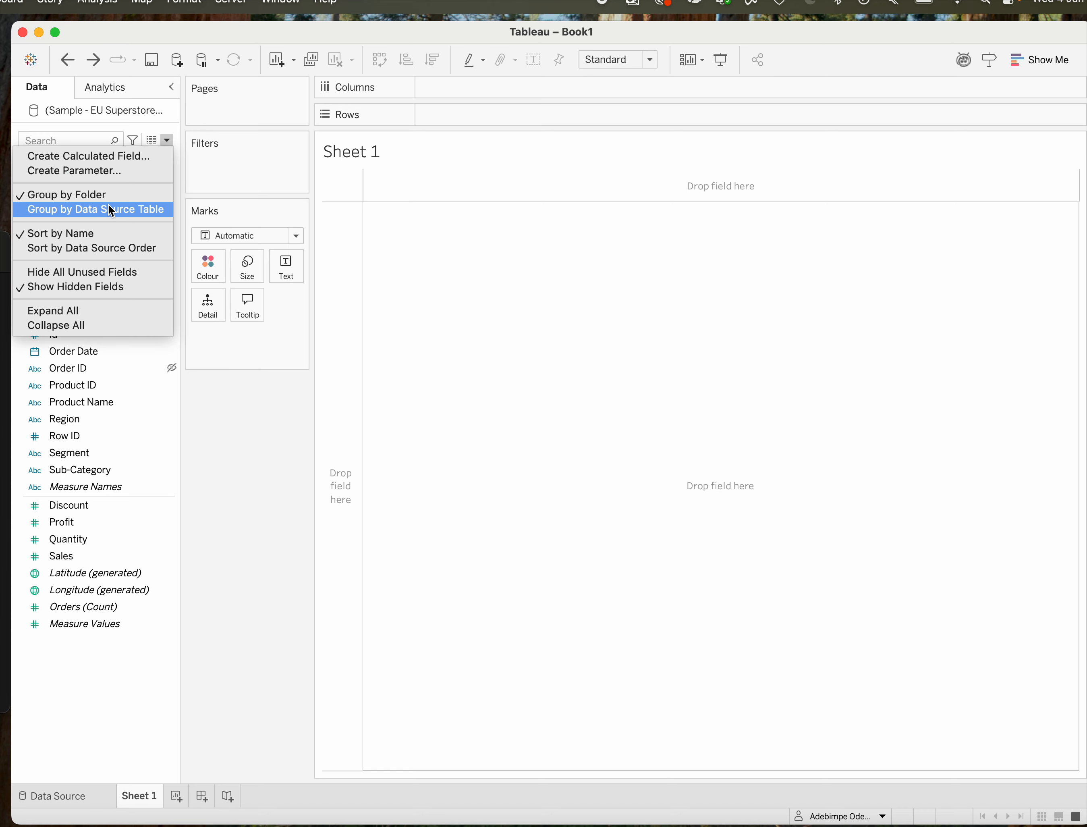
{"action": "left_click", "coordinate": [242, 524]}
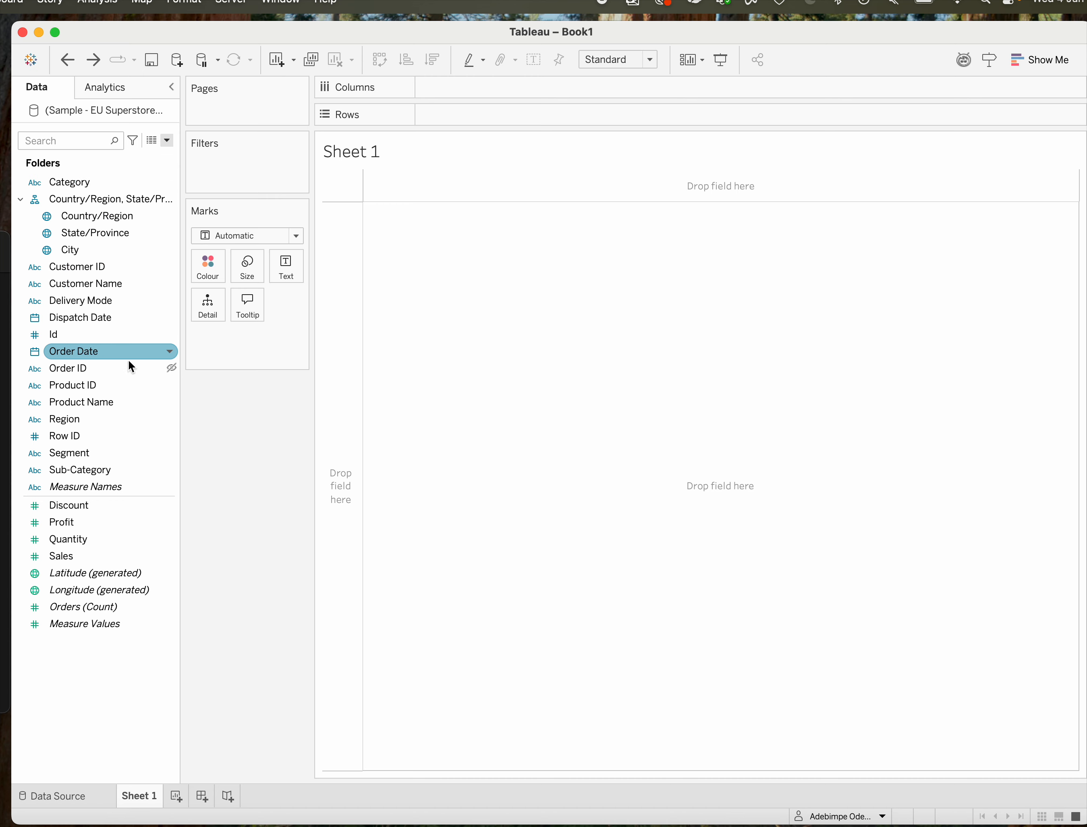
Build a bar chart on Sheet 1 with Region on Rows and the sum of Discount on Columns.
{"action": "left_click_drag", "start_coordinate": [69, 421], "coordinate": [450, 108]}
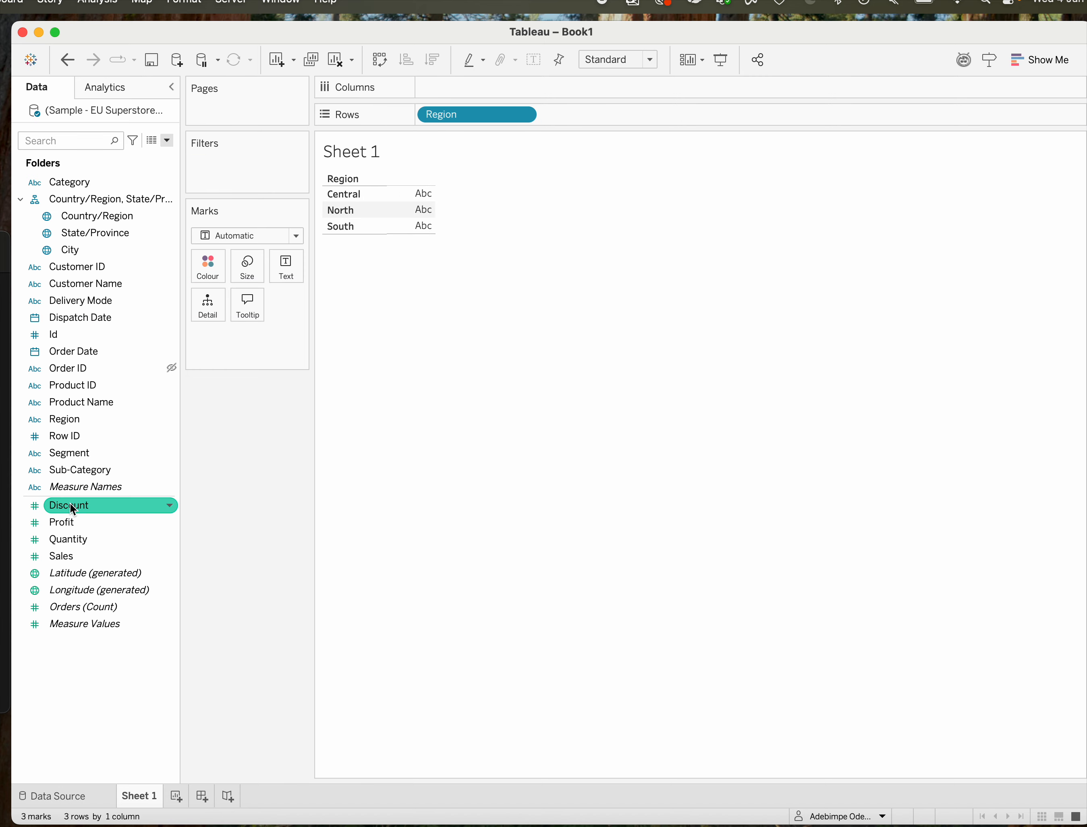
{"action": "left_click_drag", "start_coordinate": [74, 508], "coordinate": [471, 88]}
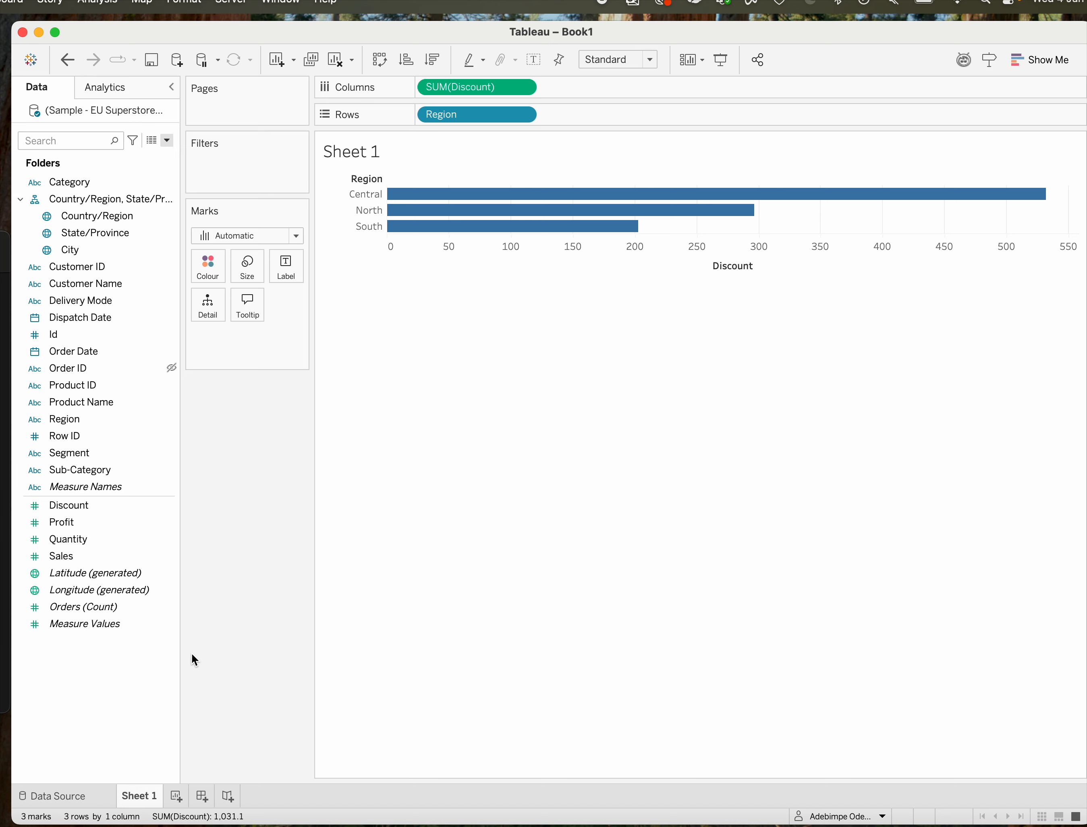
Add a new worksheet and chart Discount by category, with Category on Rows and Discount on Columns.
{"action": "left_click", "coordinate": [176, 796]}
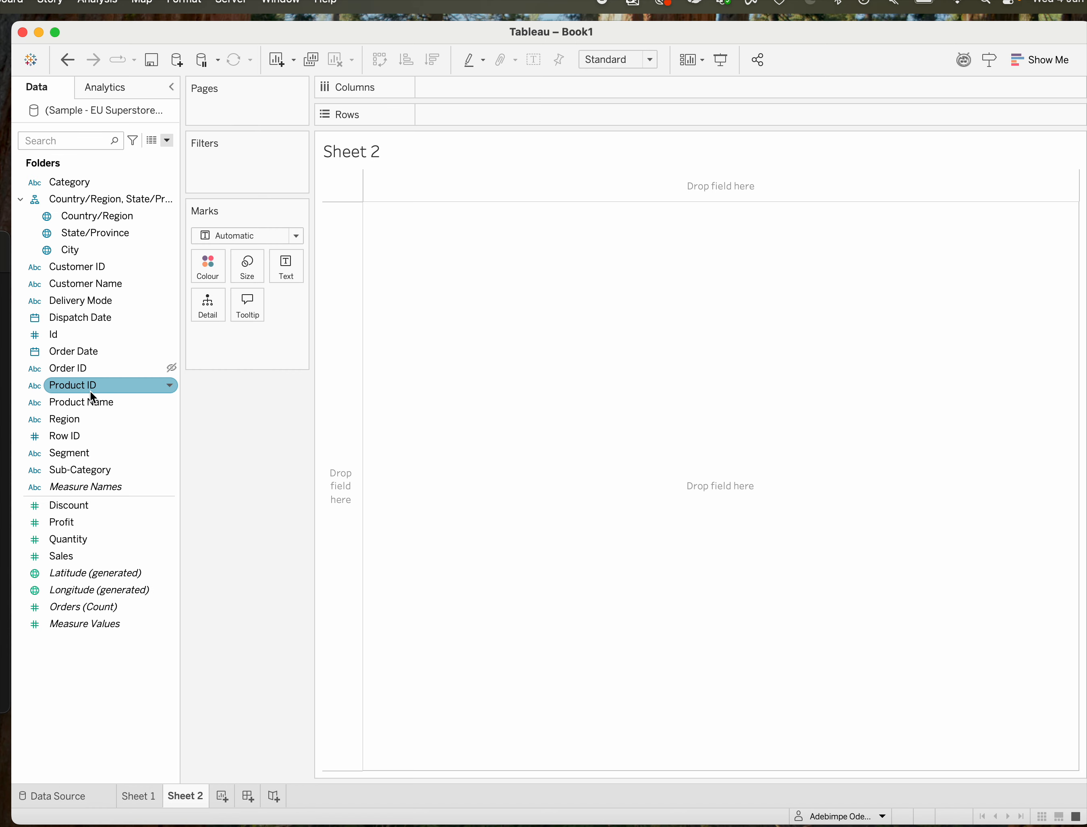
{"action": "left_click", "coordinate": [88, 187]}
{"action": "left_click_drag", "start_coordinate": [88, 186], "coordinate": [438, 115]}
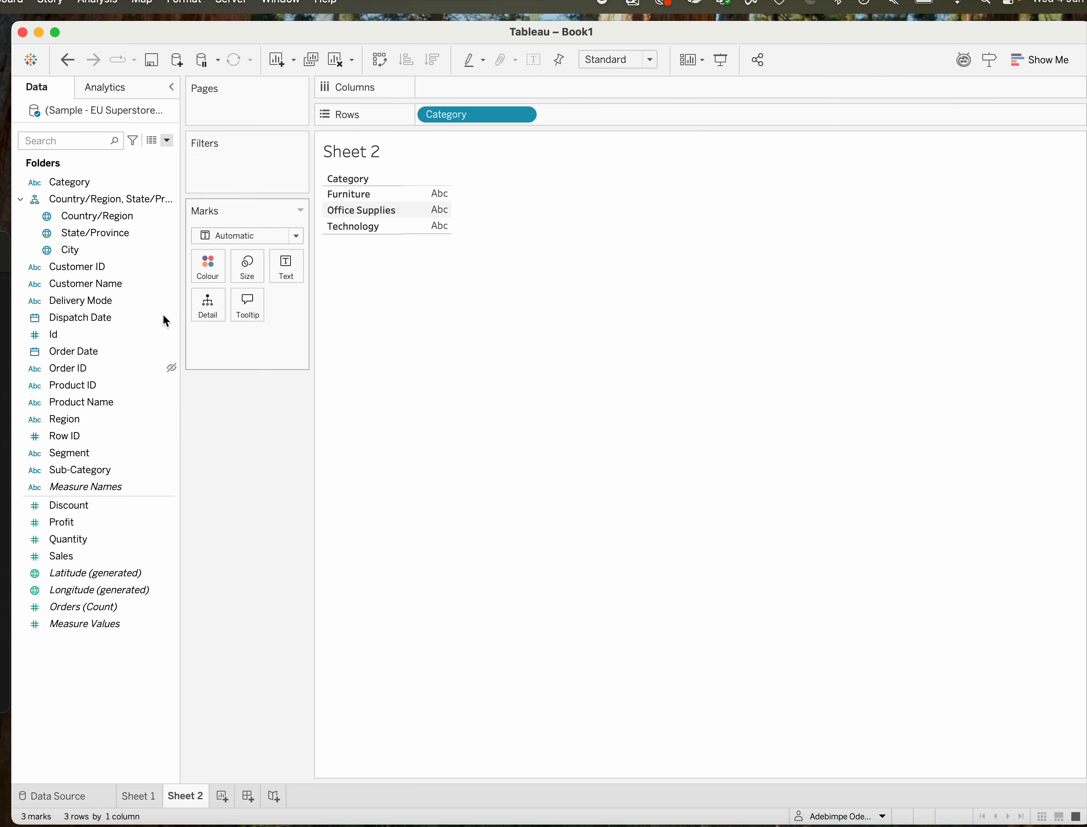
{"action": "left_click_drag", "start_coordinate": [69, 505], "coordinate": [448, 93]}
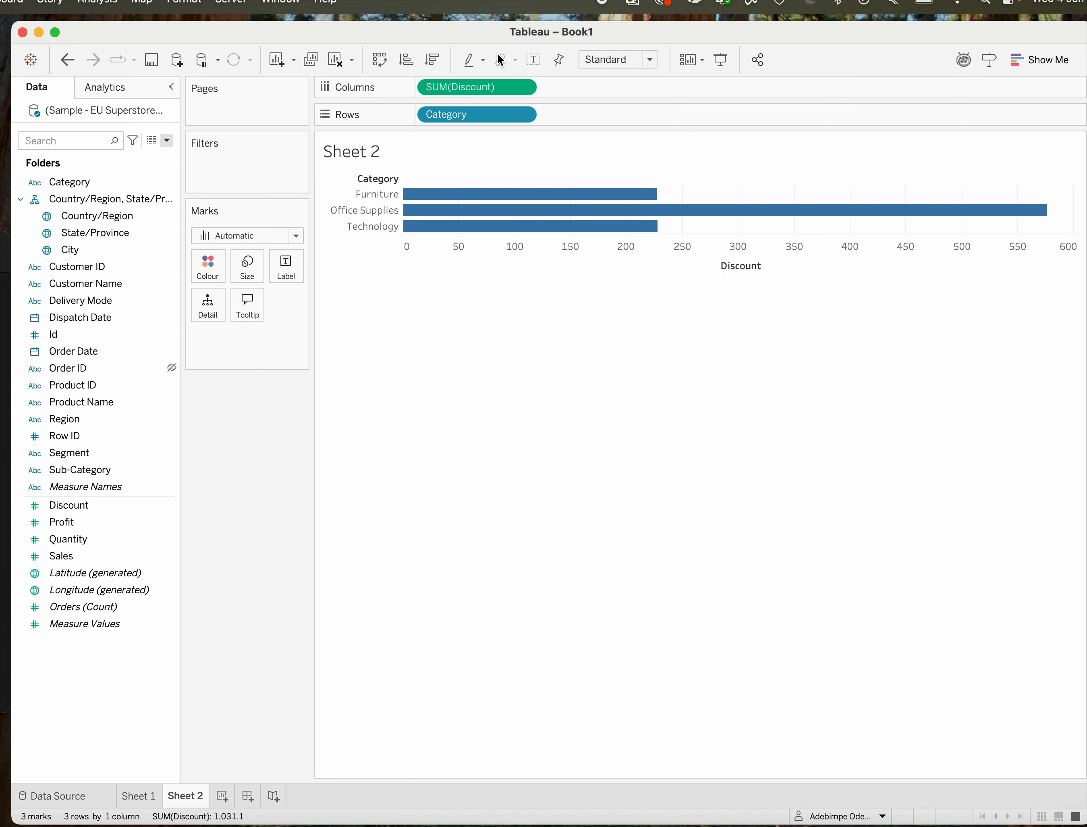
Change the aggregation of Discount on the Columns shelf of Sheet 2 to Median.
{"action": "left_click", "coordinate": [525, 89]}
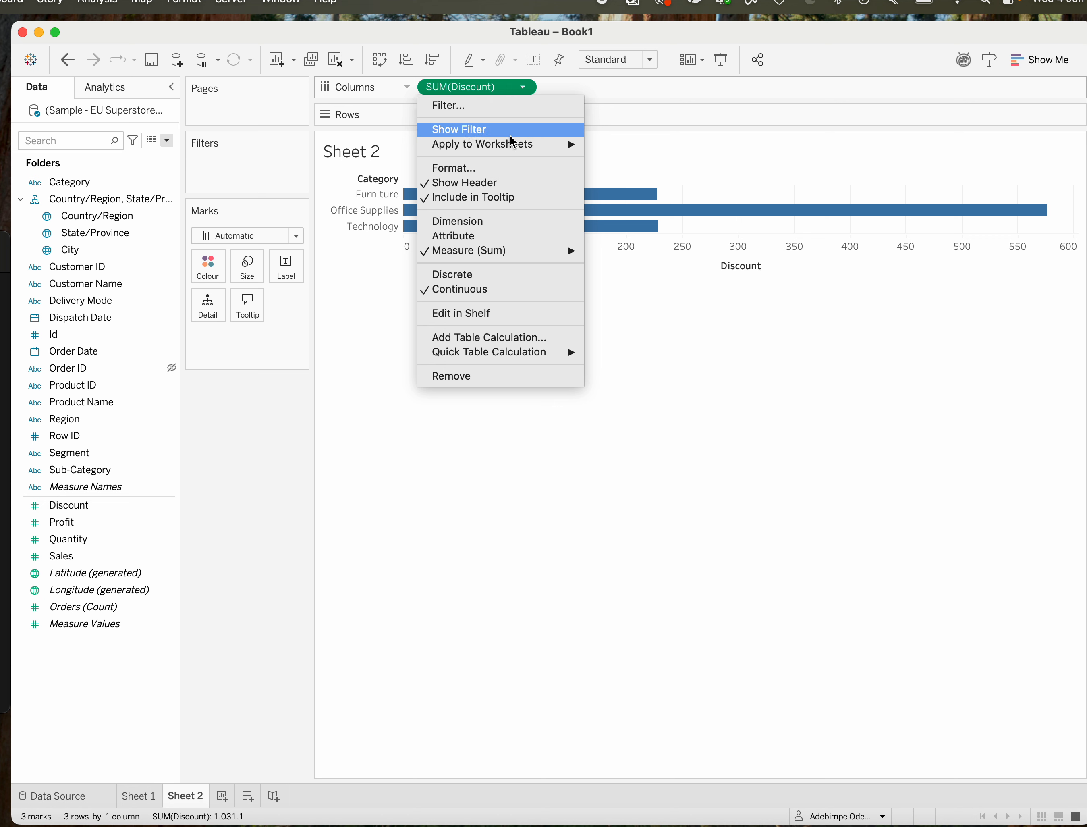
{"action": "mouse_move", "coordinate": [503, 262]}
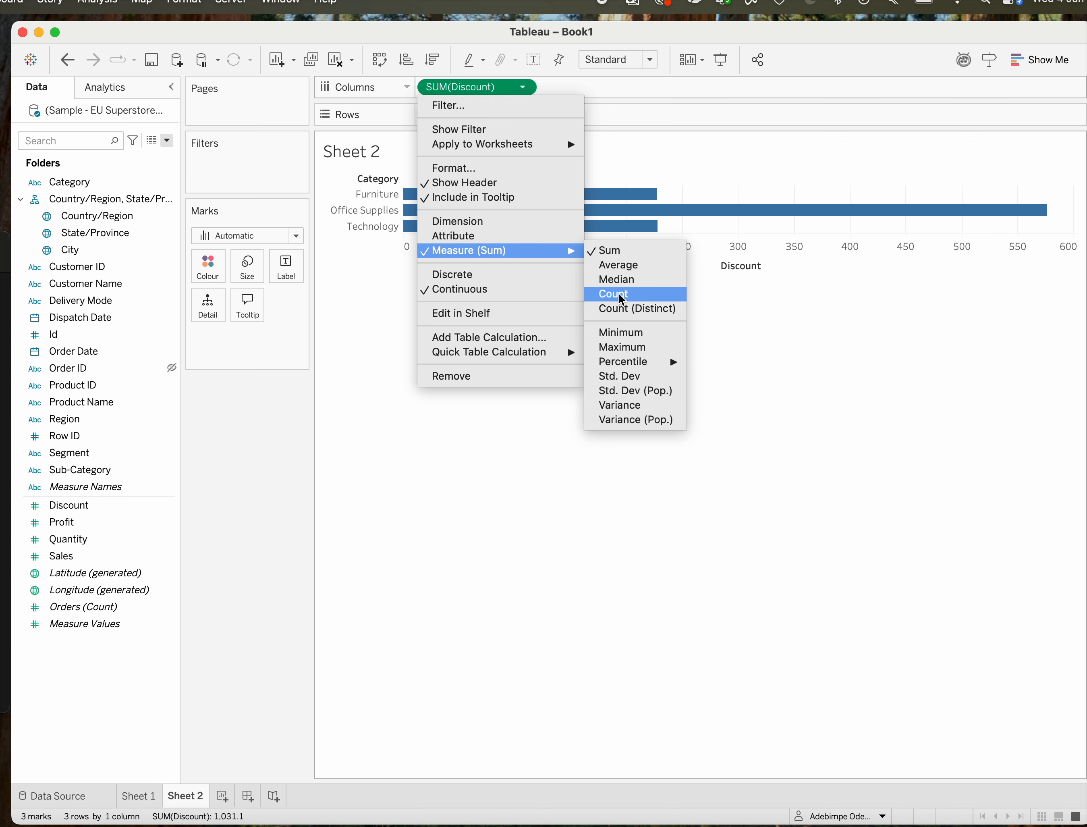
{"action": "left_click", "coordinate": [622, 279]}
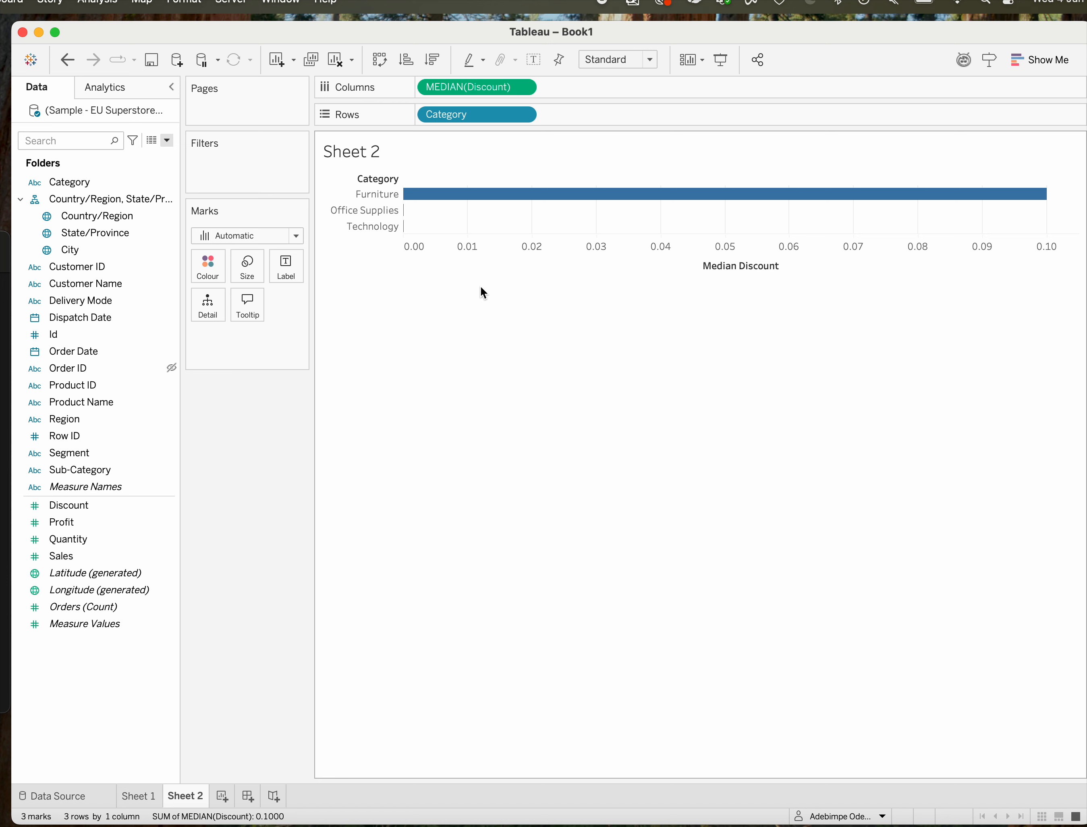
Rename the Sheet 1 worksheet as Discount by Region.
{"action": "left_click", "coordinate": [139, 798]}
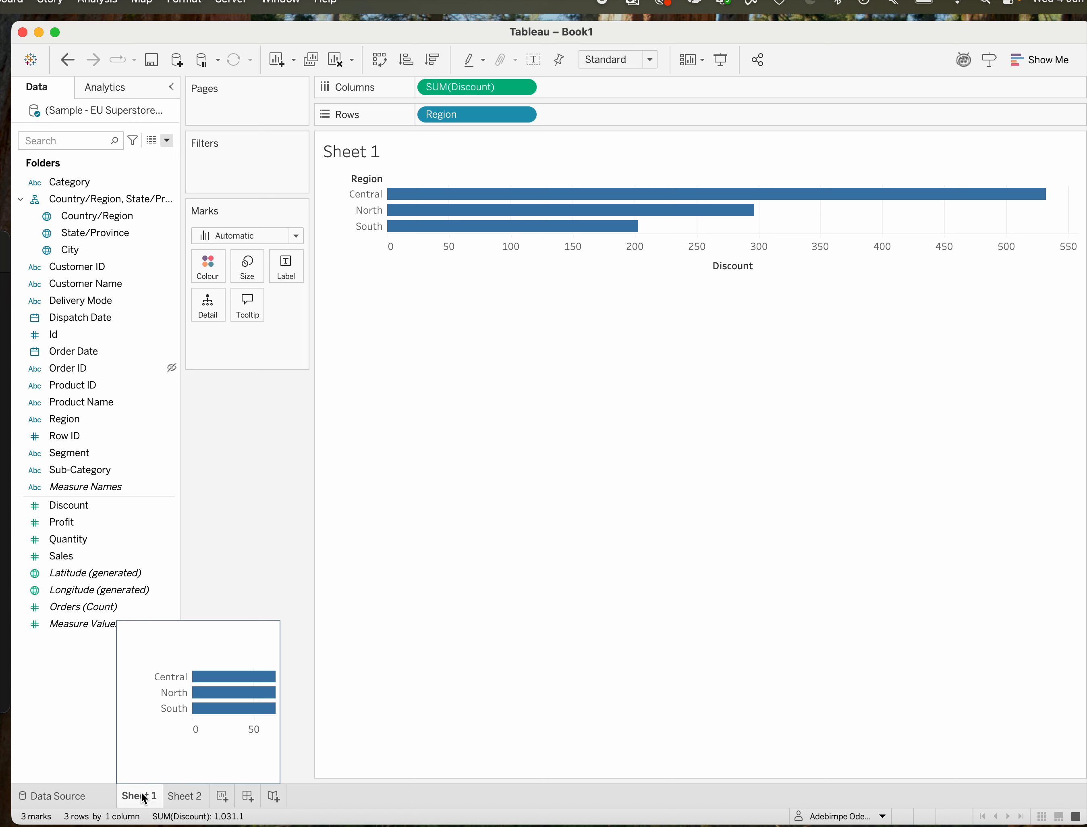
{"action": "right_click", "coordinate": [143, 797]}
{"action": "left_click", "coordinate": [99, 756]}
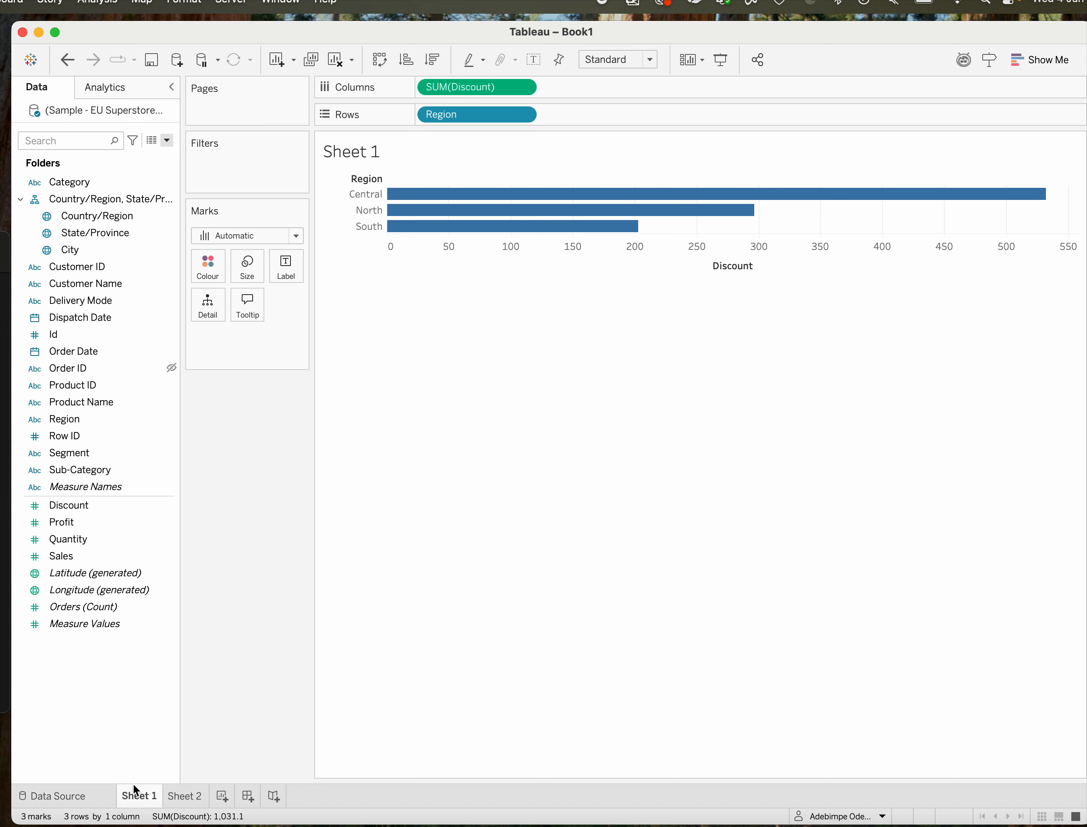
{"action": "right_click", "coordinate": [142, 798]}
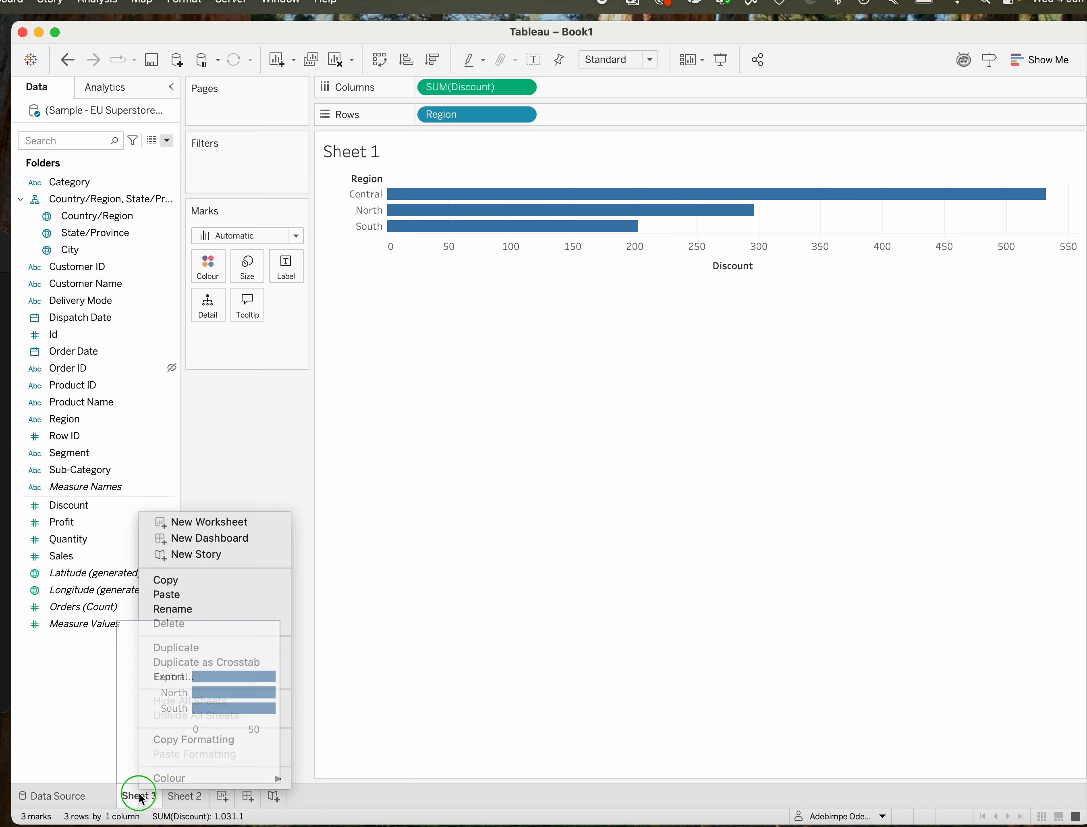
{"action": "left_click", "coordinate": [183, 609]}
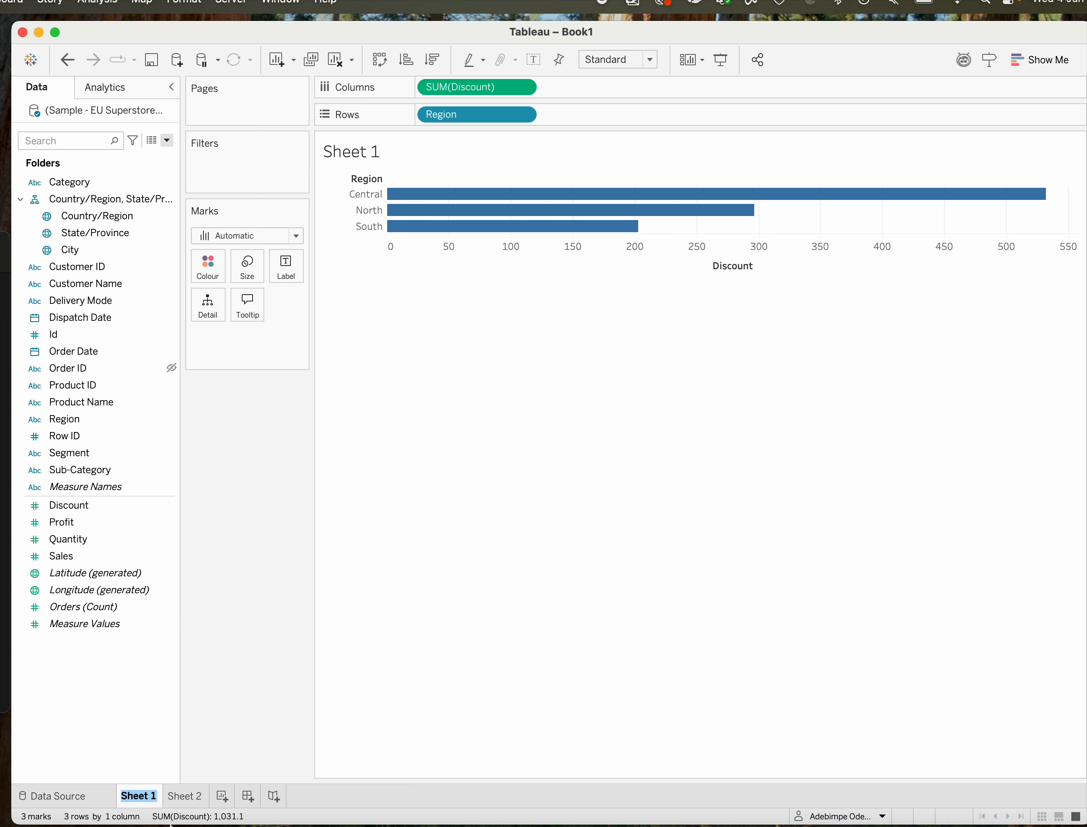
{"action": "type", "text": "Discount"}
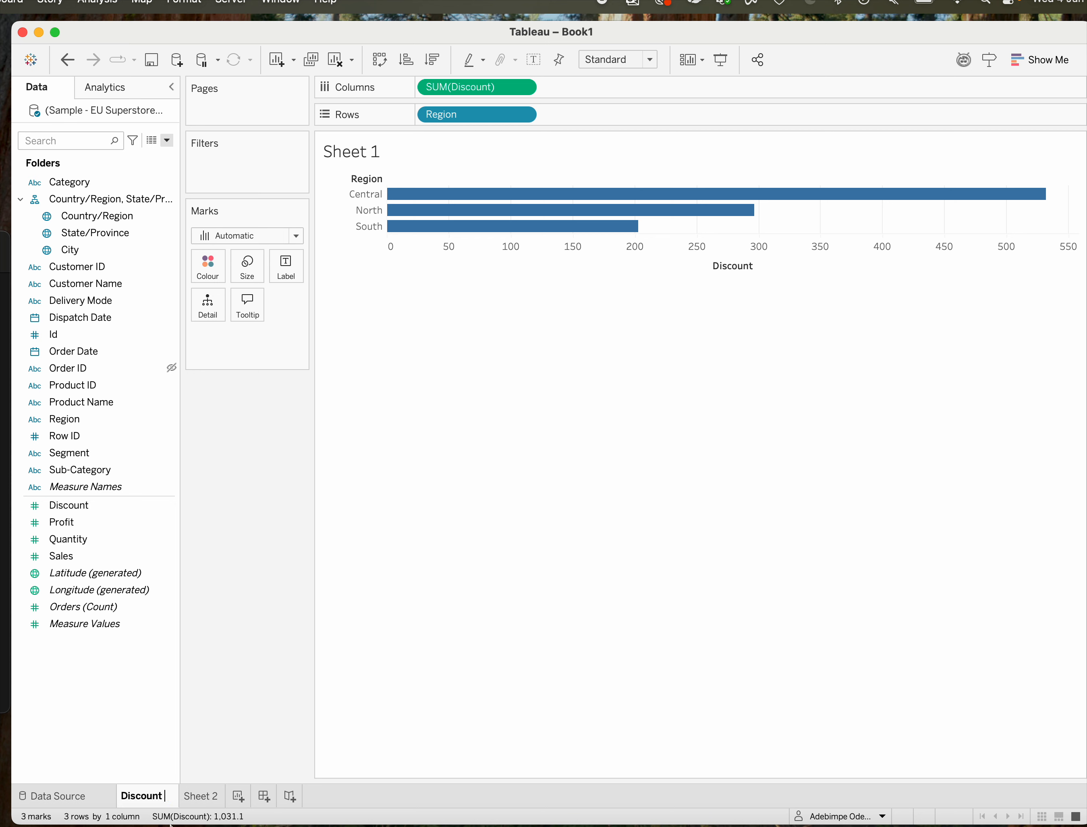
{"action": "key", "text": "Return"}
{"action": "type", "text": "by R"}
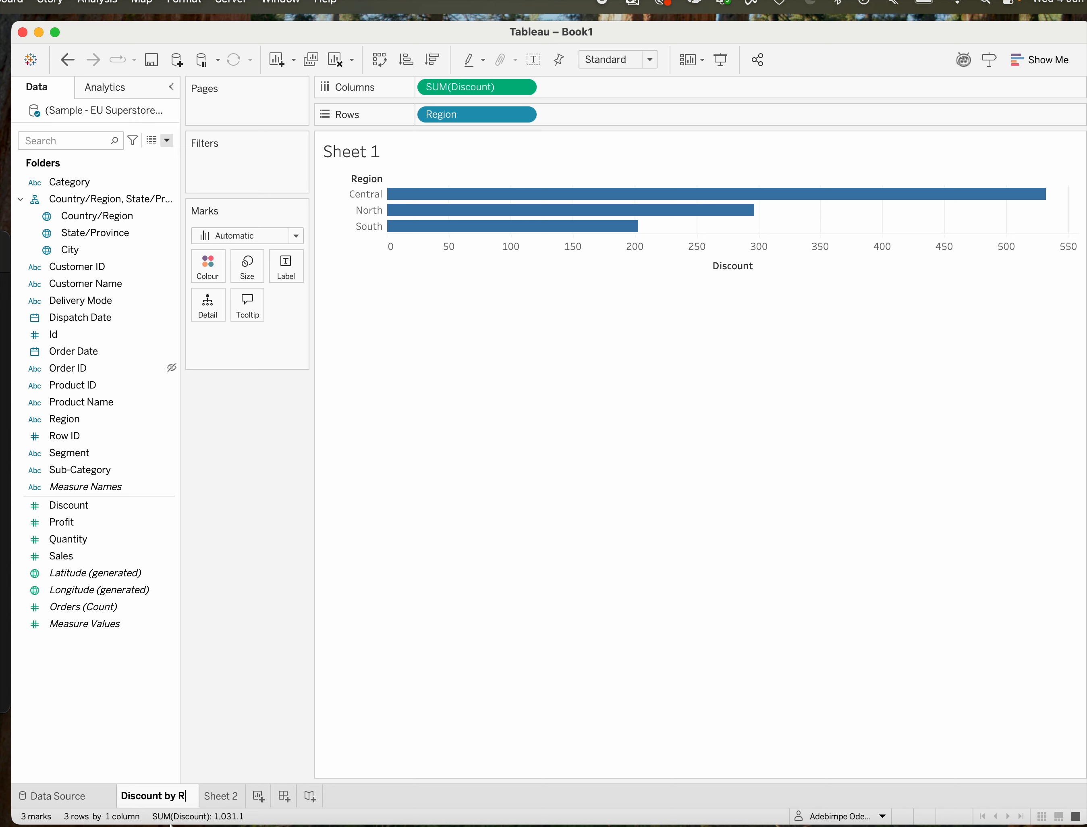
{"action": "type", "text": "egion"}
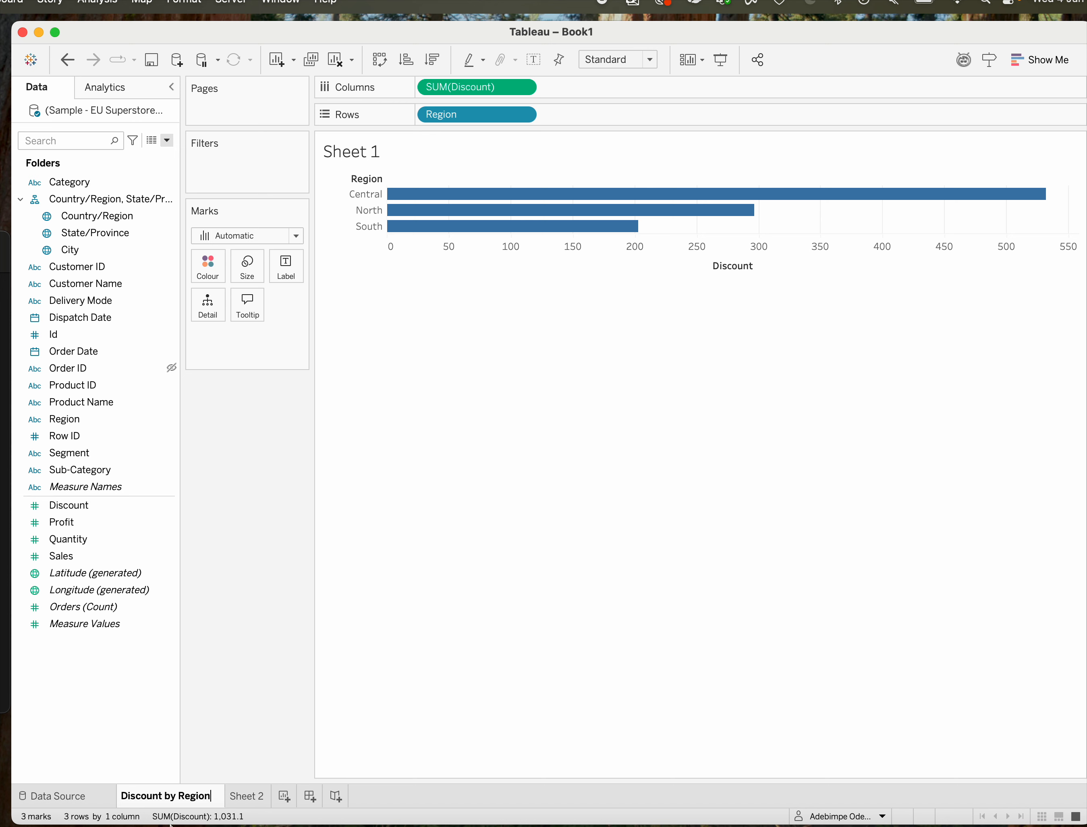
{"action": "key", "text": "Return"}
Rename the Sheet 2 worksheet as discount by category.
{"action": "left_click", "coordinate": [246, 803]}
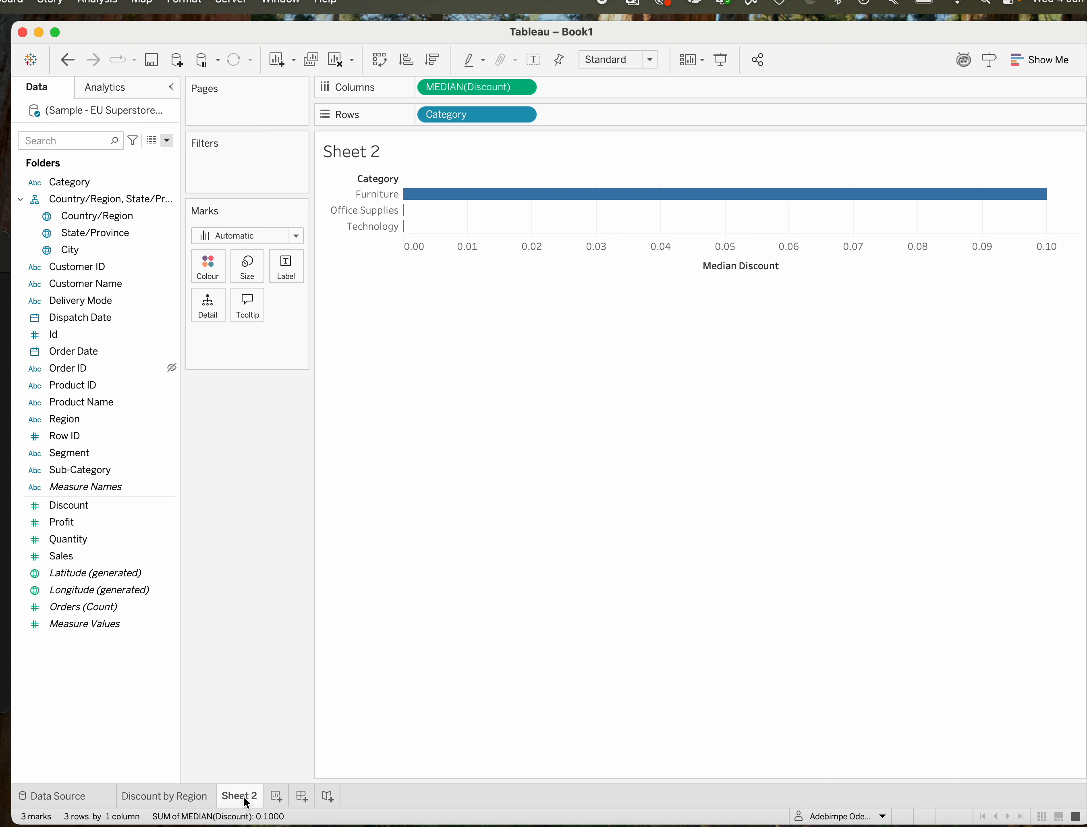
{"action": "right_click", "coordinate": [241, 796]}
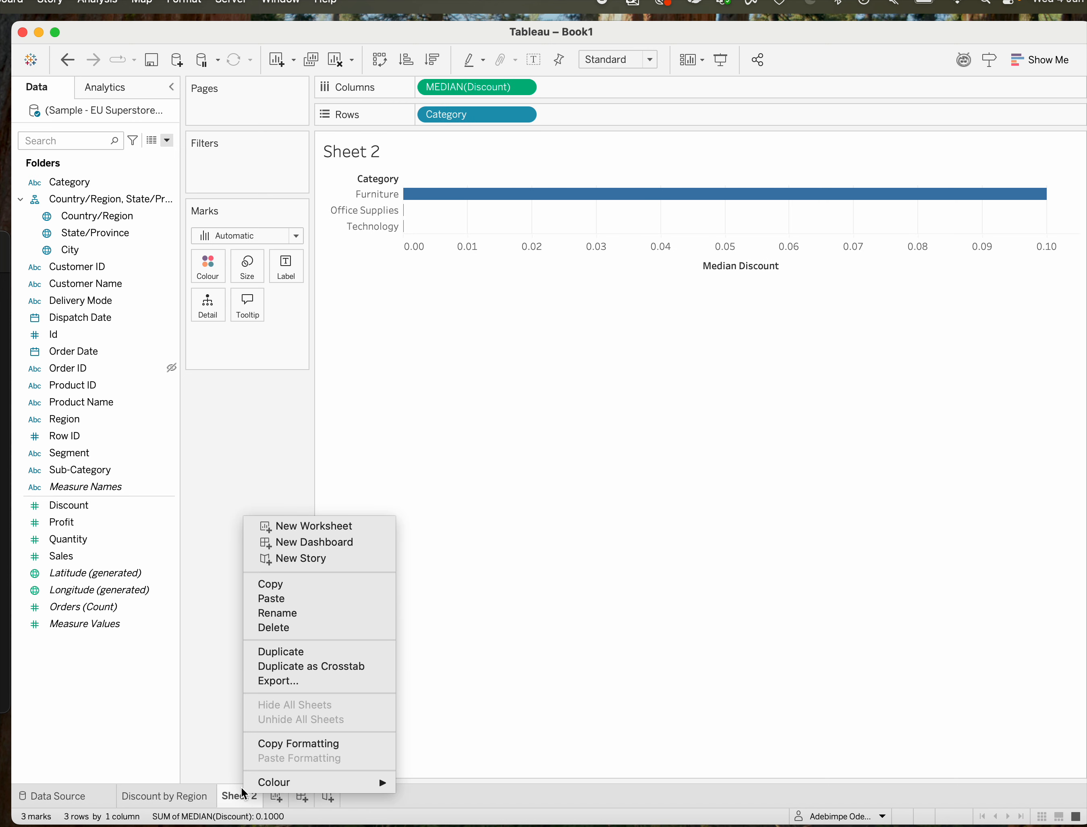
{"action": "left_click", "coordinate": [272, 614]}
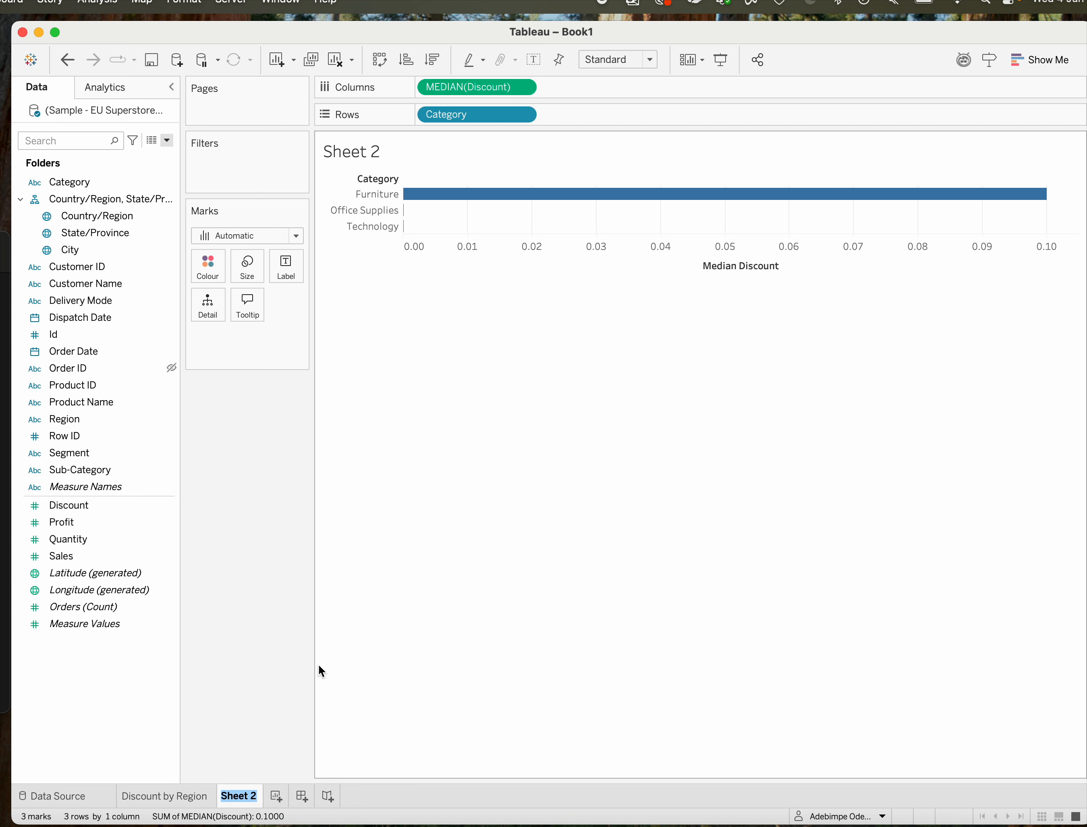
{"action": "type", "text": "discount"}
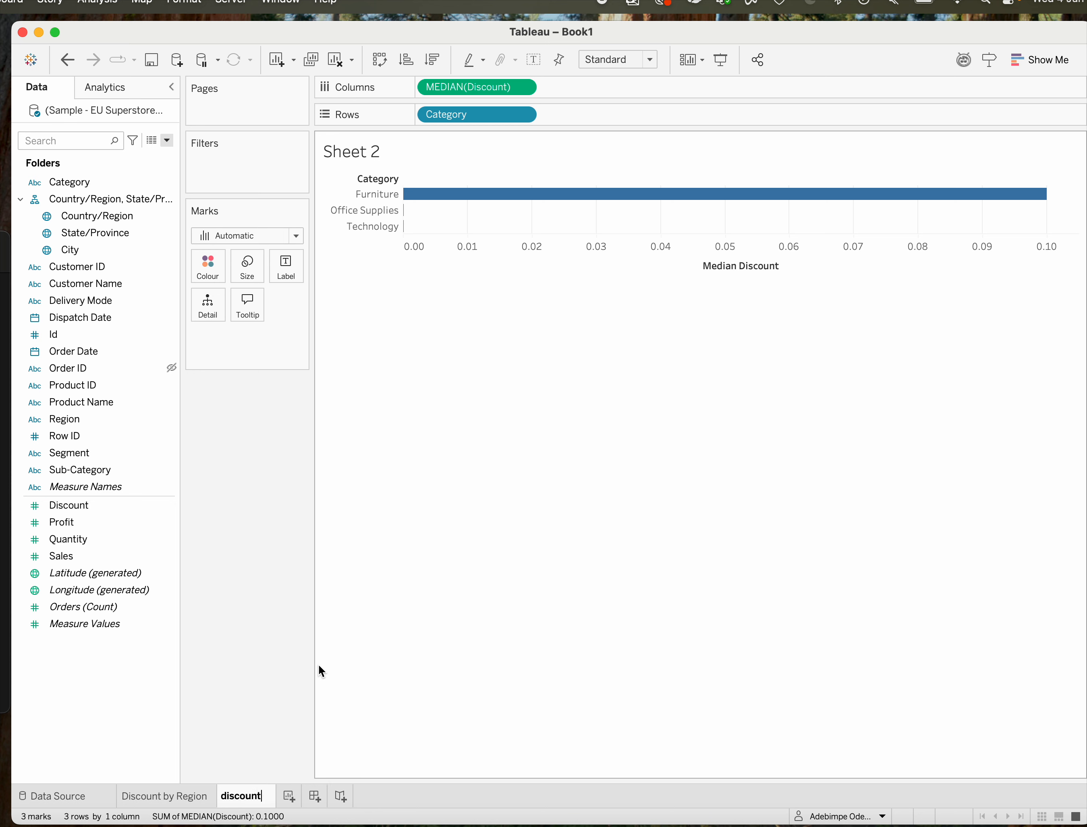
{"action": "type", "text": " by "}
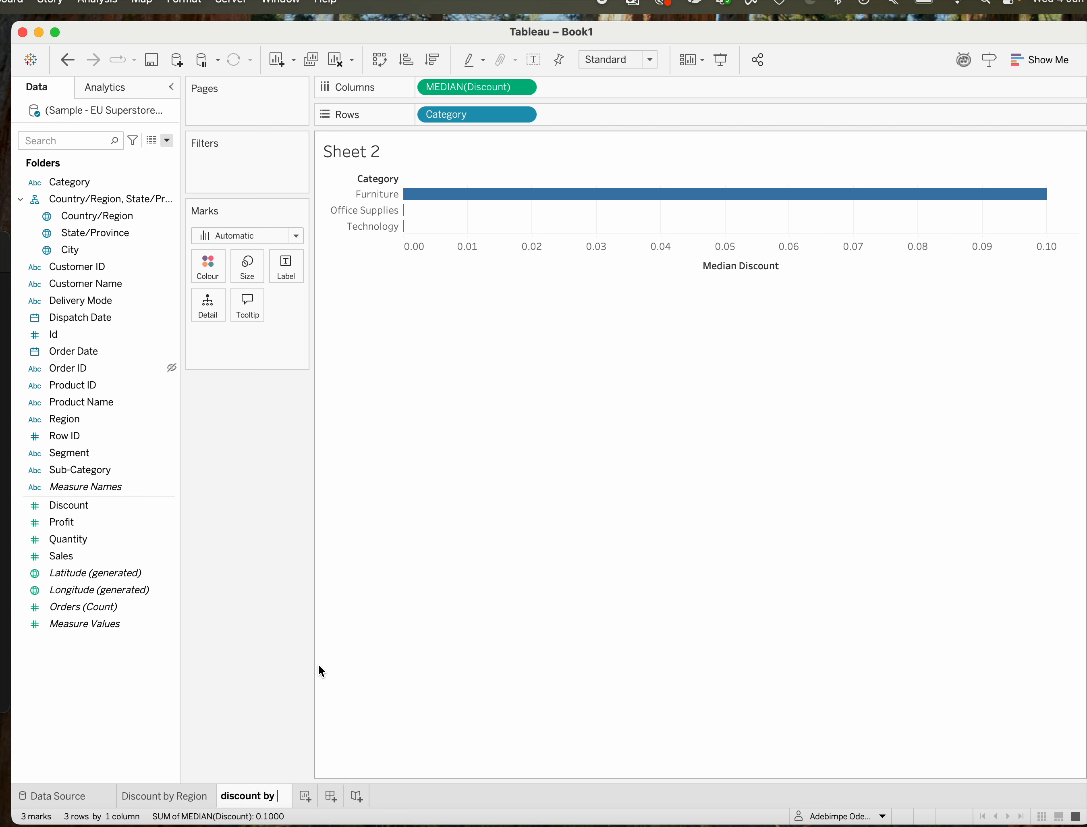
{"action": "type", "text": "category"}
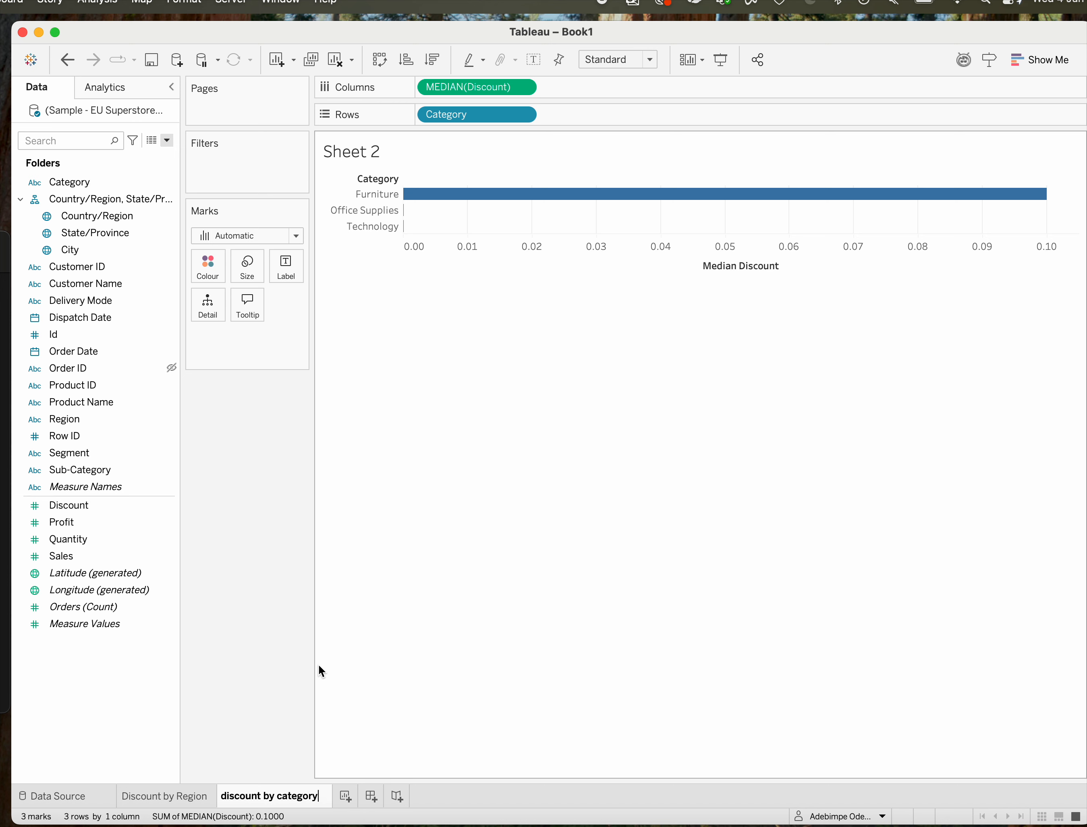
{"action": "key", "text": "Return"}
Start a new calculated field from the Discount by Region sheet and name it First alphabet of customer name.
{"action": "left_click", "coordinate": [168, 797]}
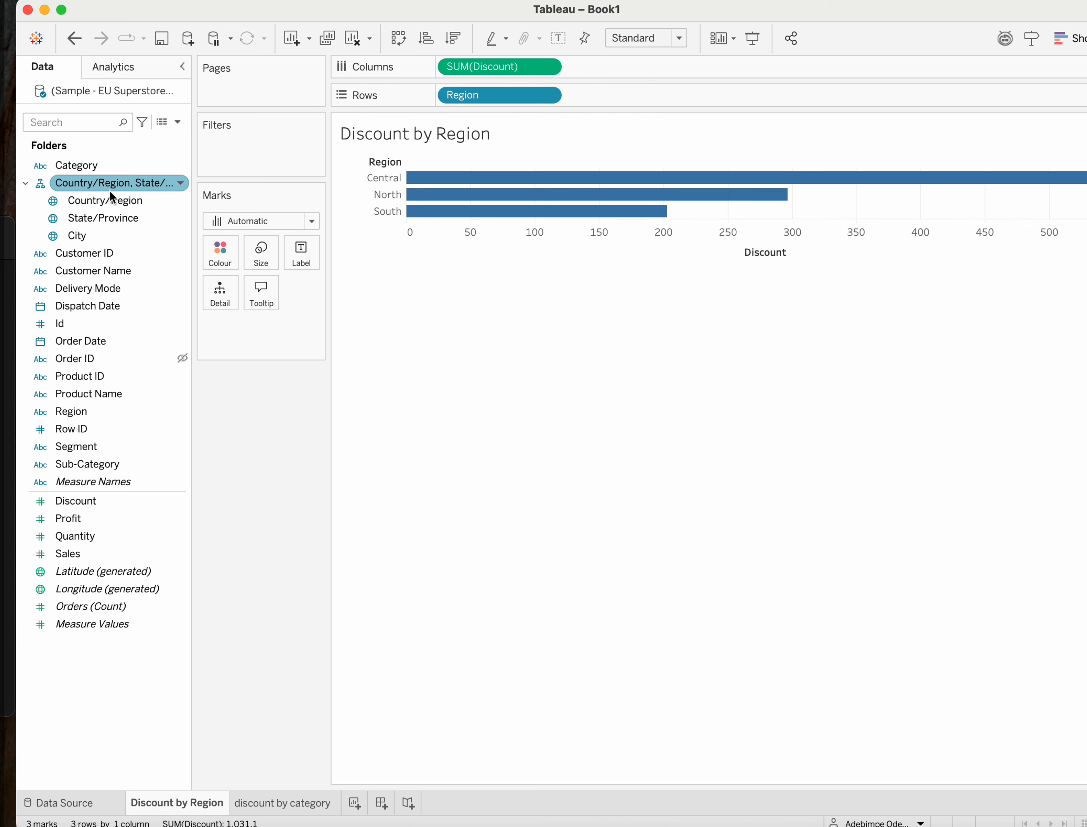
{"action": "left_click", "coordinate": [178, 123]}
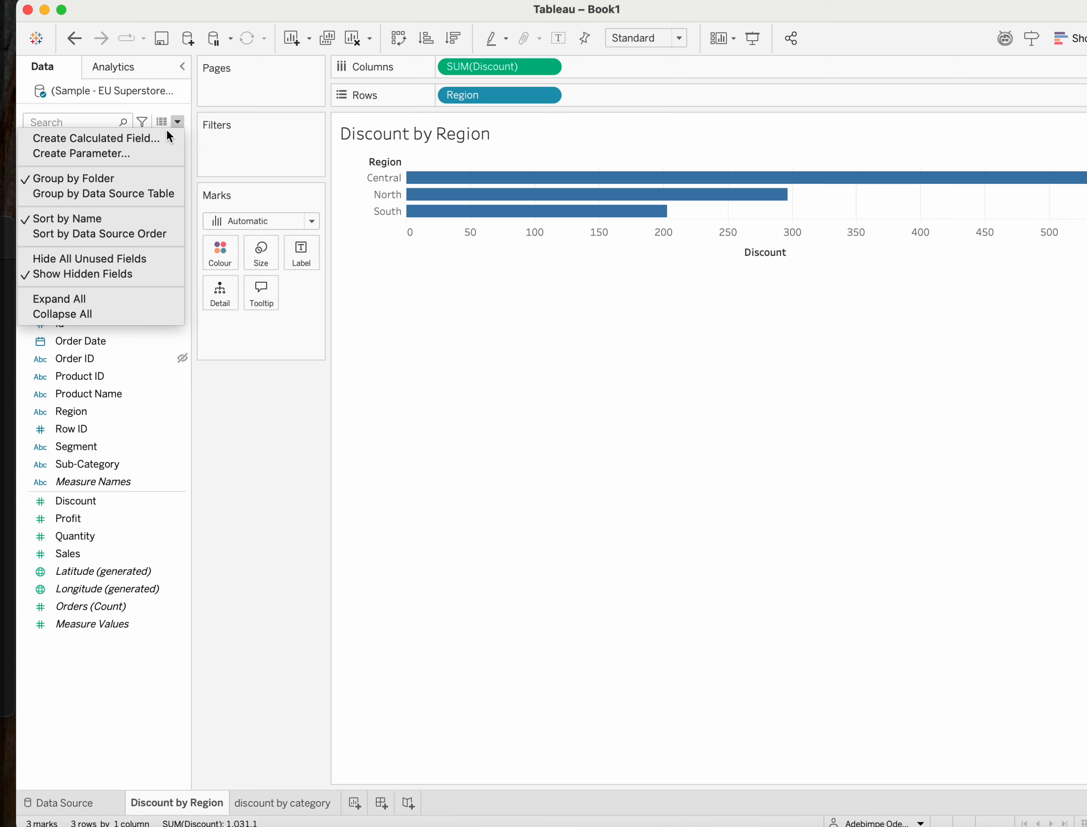
{"action": "left_click", "coordinate": [112, 138]}
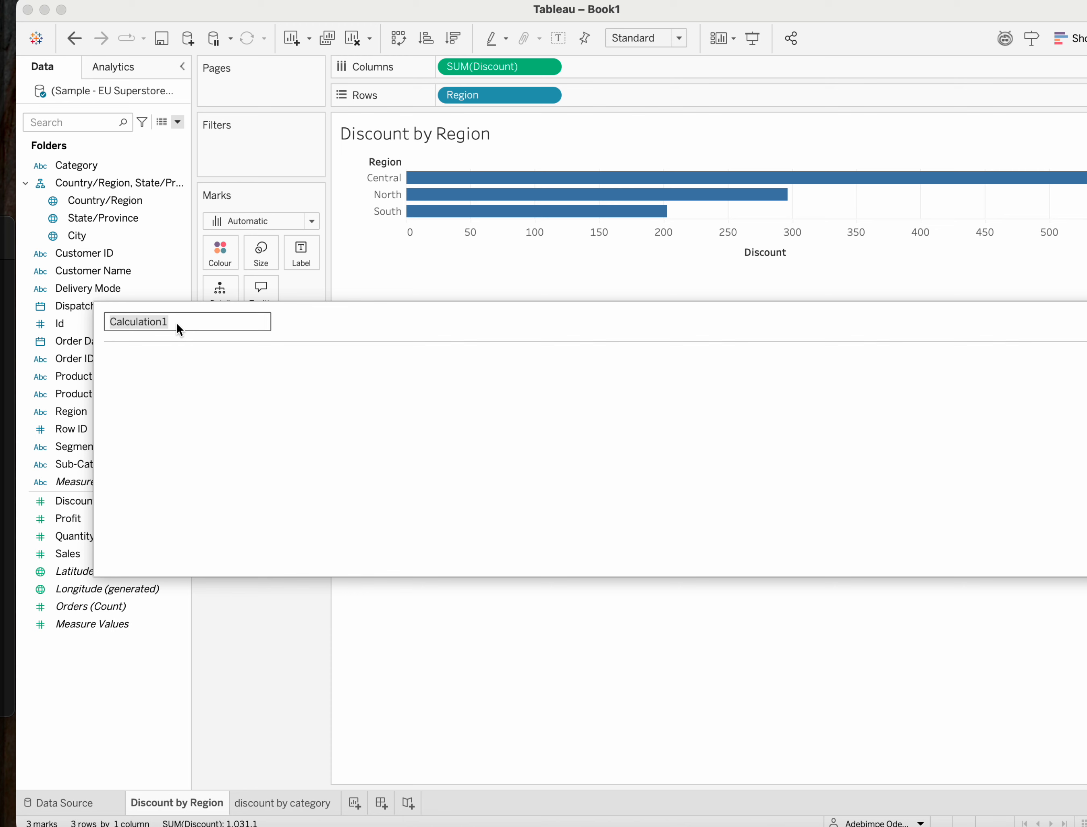
{"action": "type", "text": "First alp"}
{"action": "type", "text": "habet of my "}
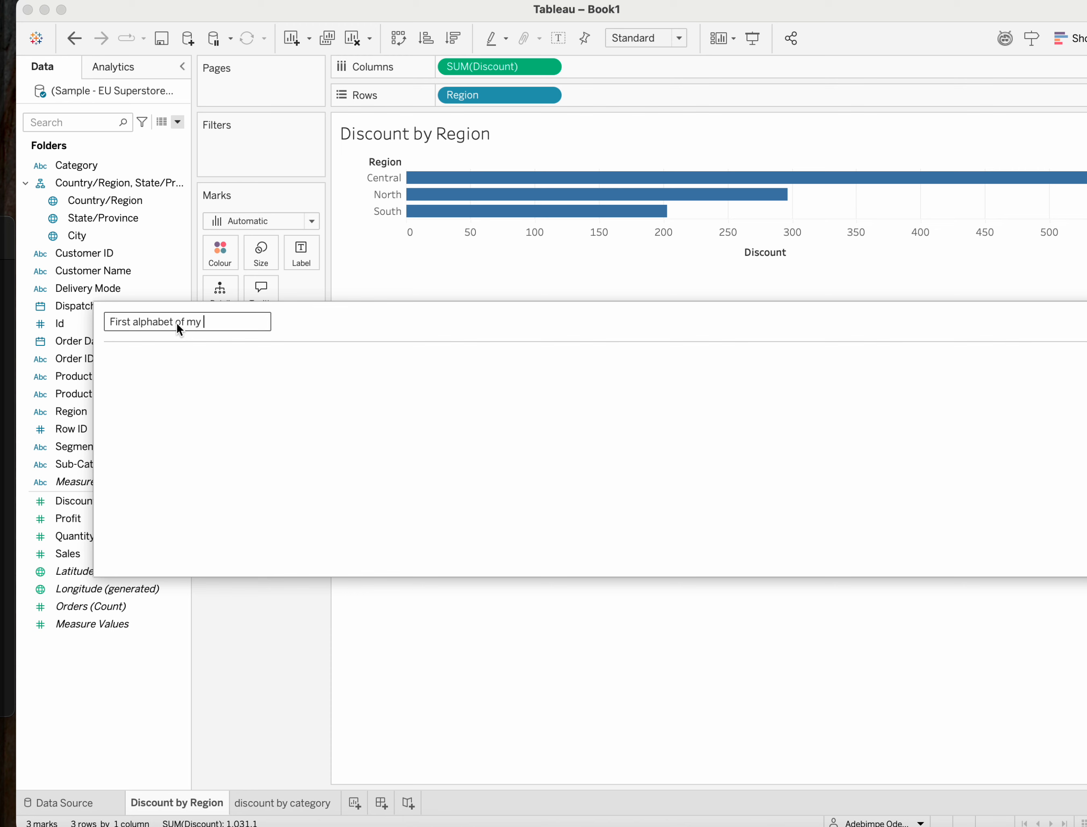
{"action": "type", "text": "customer name"}
{"action": "left_click", "coordinate": [195, 319]}
{"action": "key", "text": "BackSpace"}
{"action": "key", "text": "BackSpace"}
{"action": "key", "text": "BackSpace"}
{"action": "left_click", "coordinate": [157, 380]}
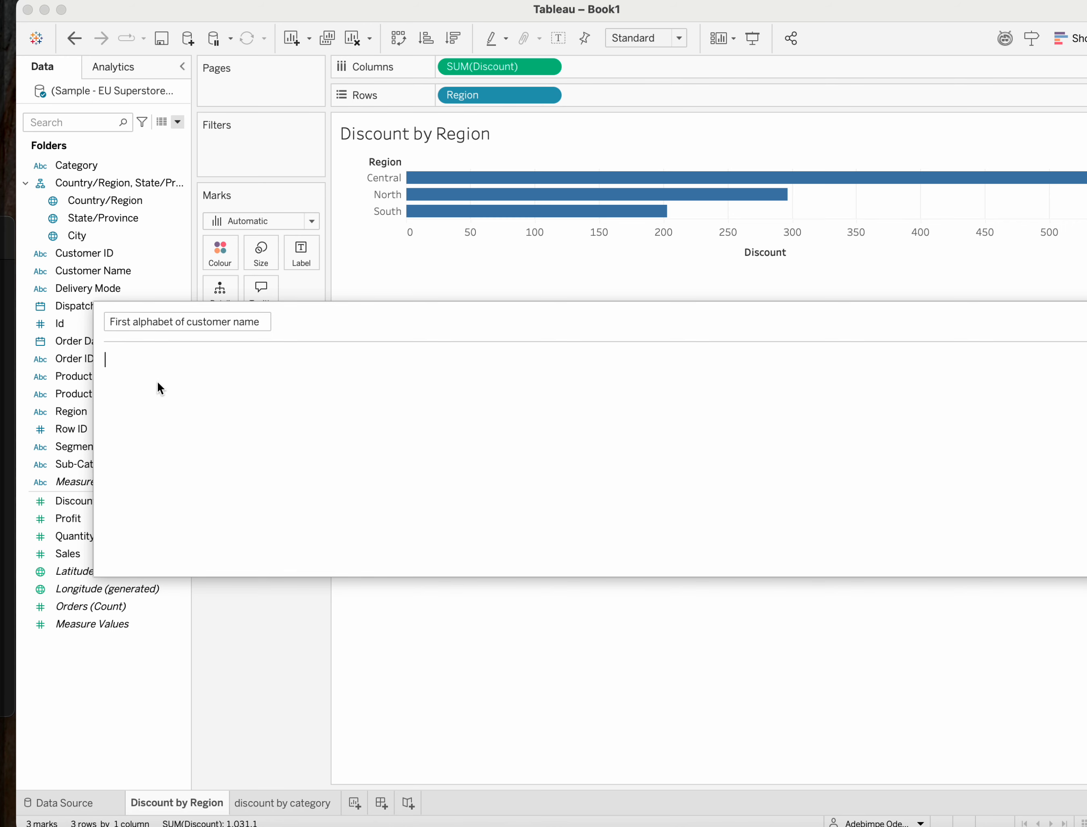
{"action": "type", "text": "r"}
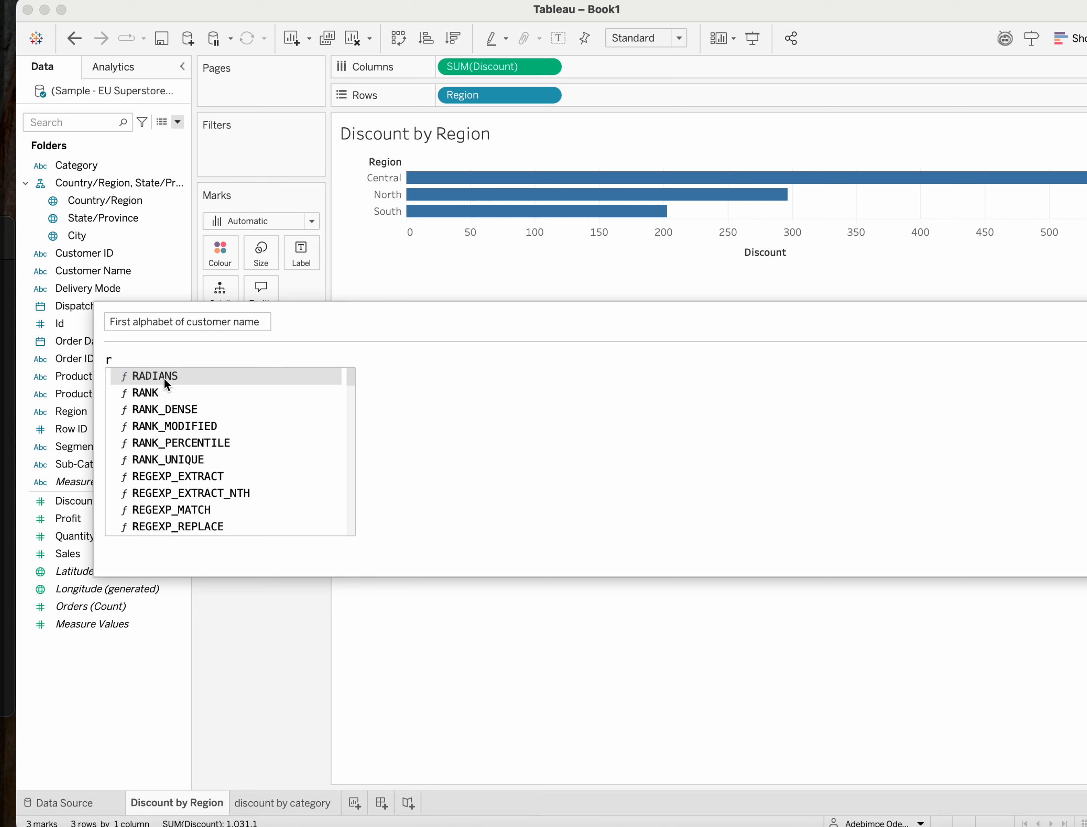
{"action": "type", "text": "igh"}
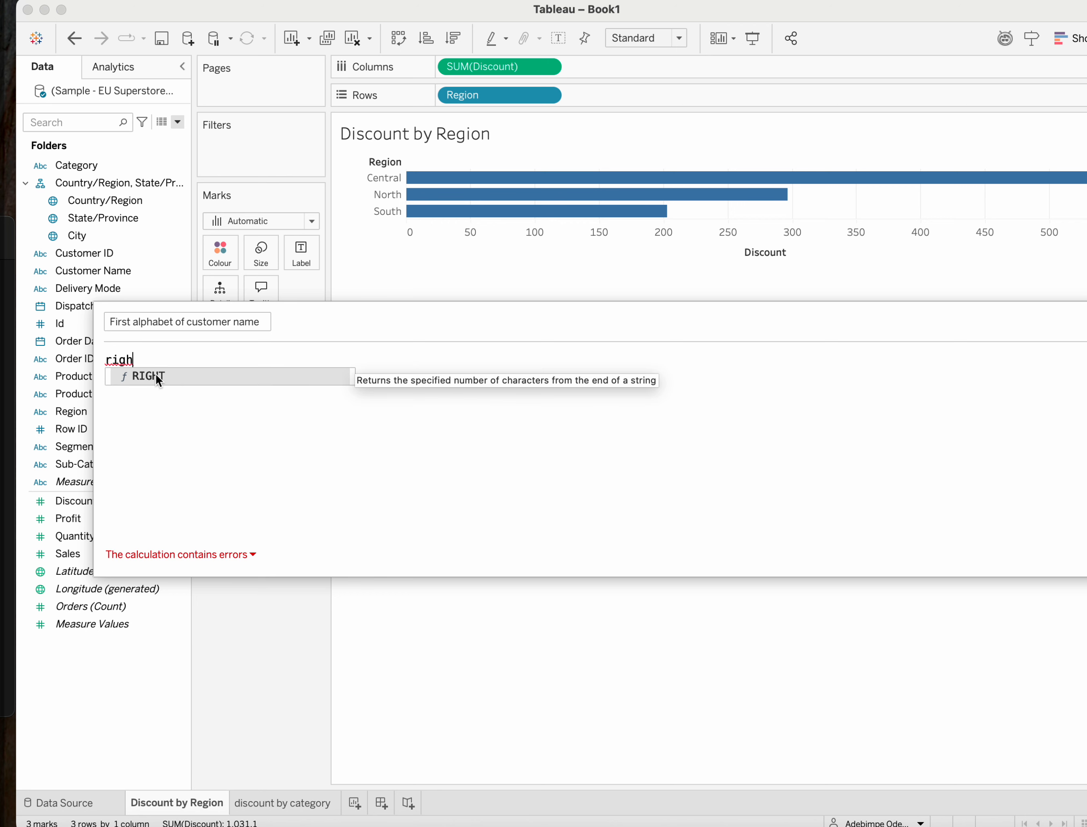
{"action": "key", "text": "BackSpace"}
{"action": "key", "text": "BackSpace"}
{"action": "key", "text": "BackSpace"}
{"action": "key", "text": "BackSpace"}
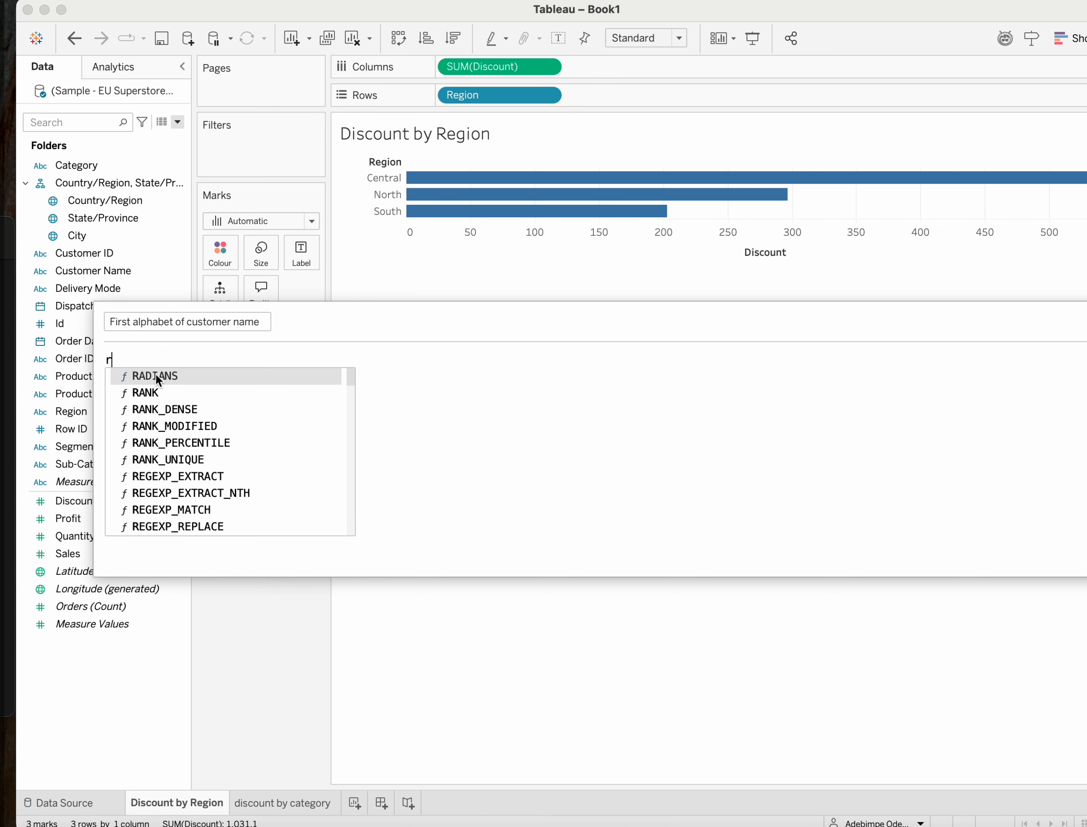
Enter the formula LEFT([Customer Name],1) for the calculated field.
{"action": "type", "text": "Left"}
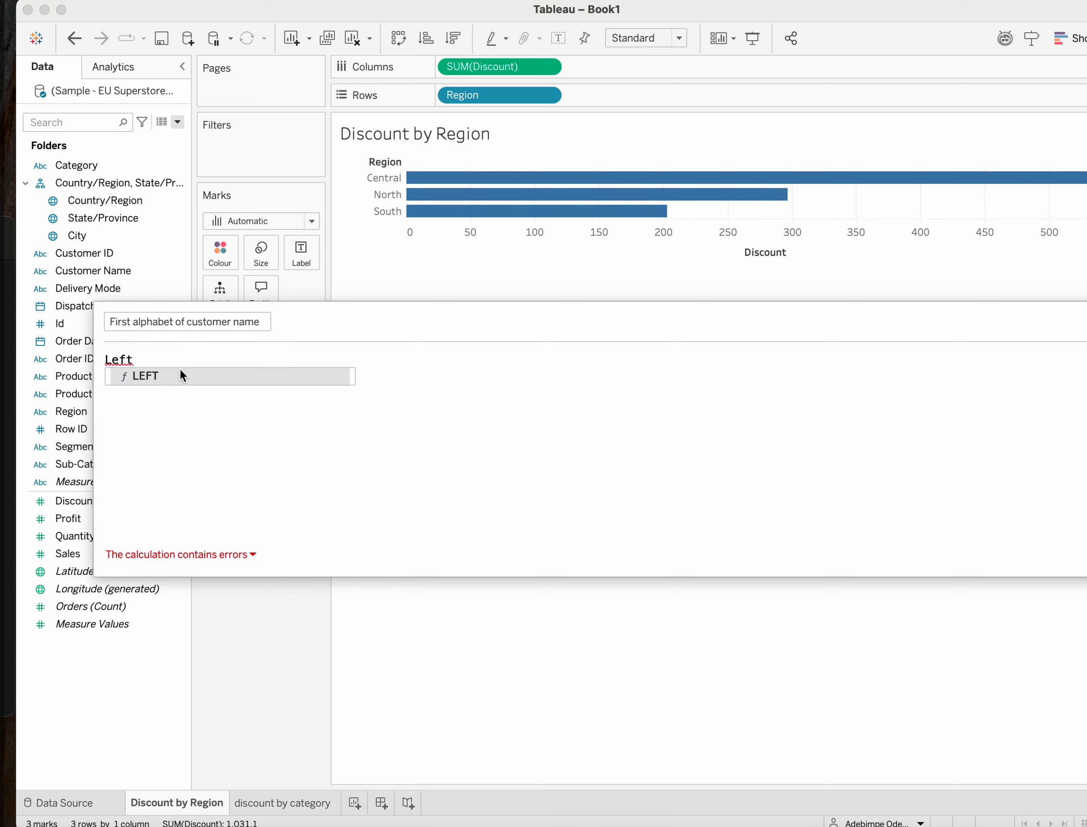
{"action": "double_click", "coordinate": [173, 376]}
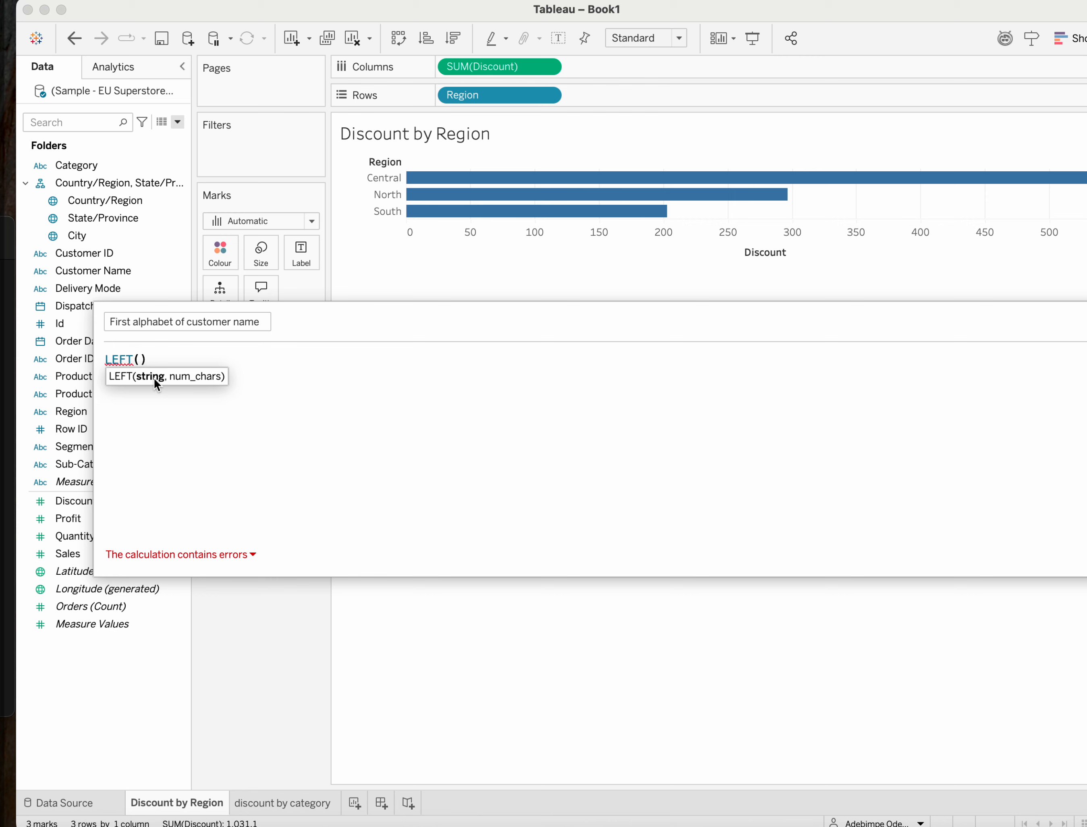
{"action": "type", "text": "cu"}
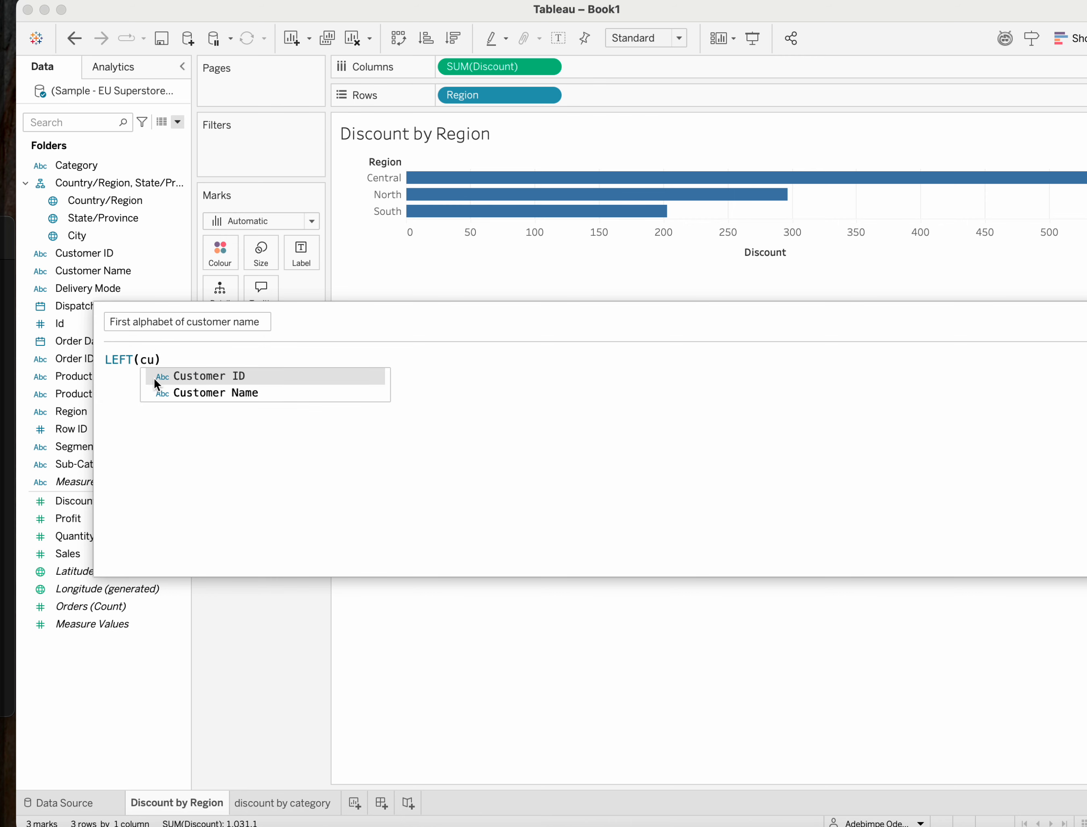
{"action": "left_click", "coordinate": [189, 393]}
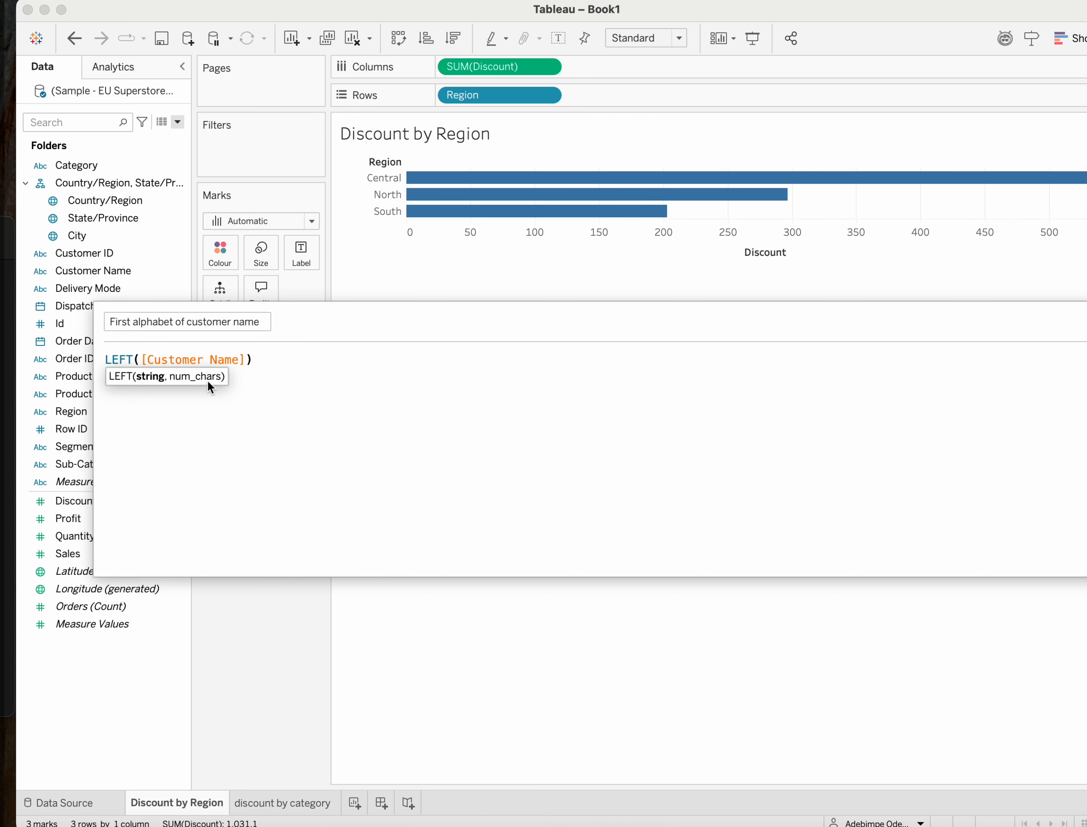
{"action": "type", "text": ","}
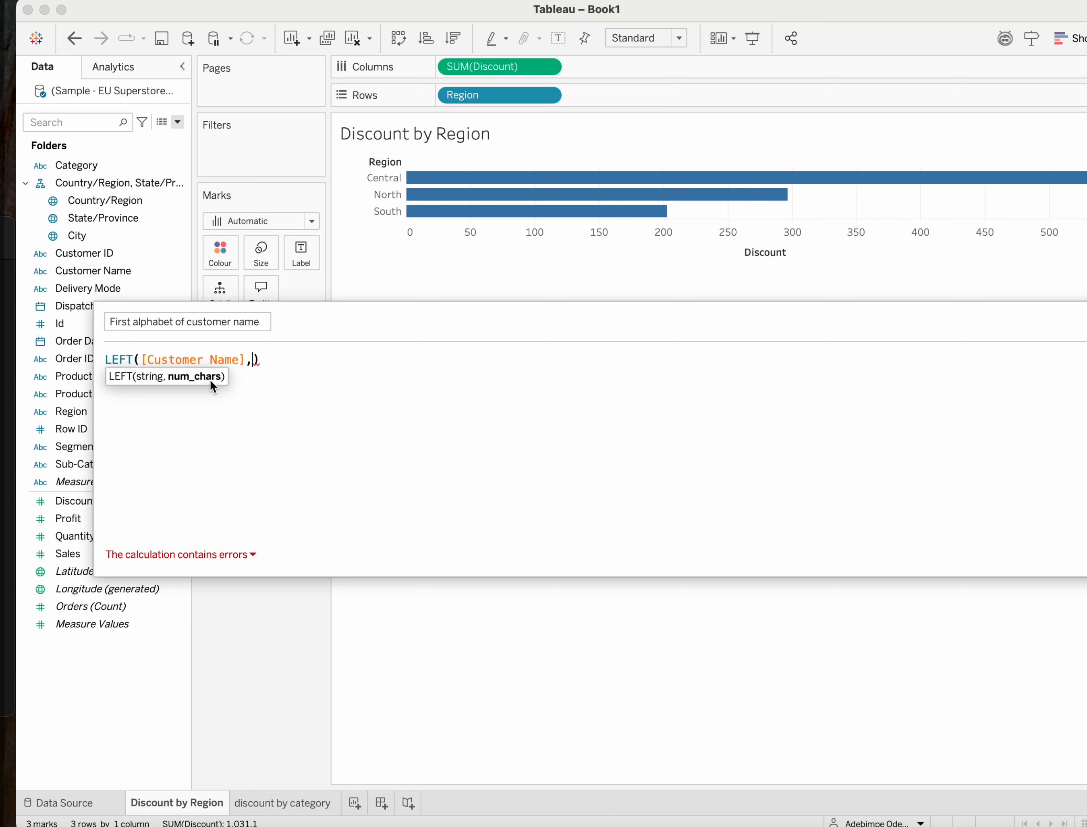
{"action": "type", "text": "1"}
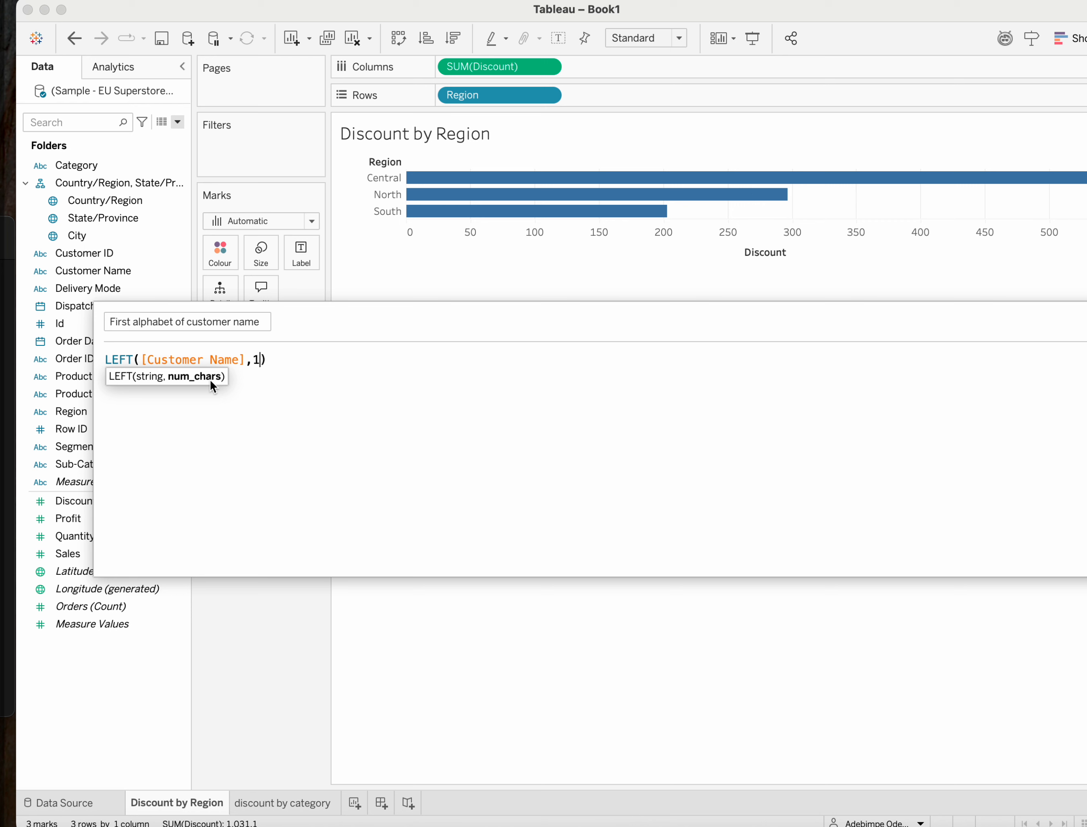
{"action": "type", "text": ")"}
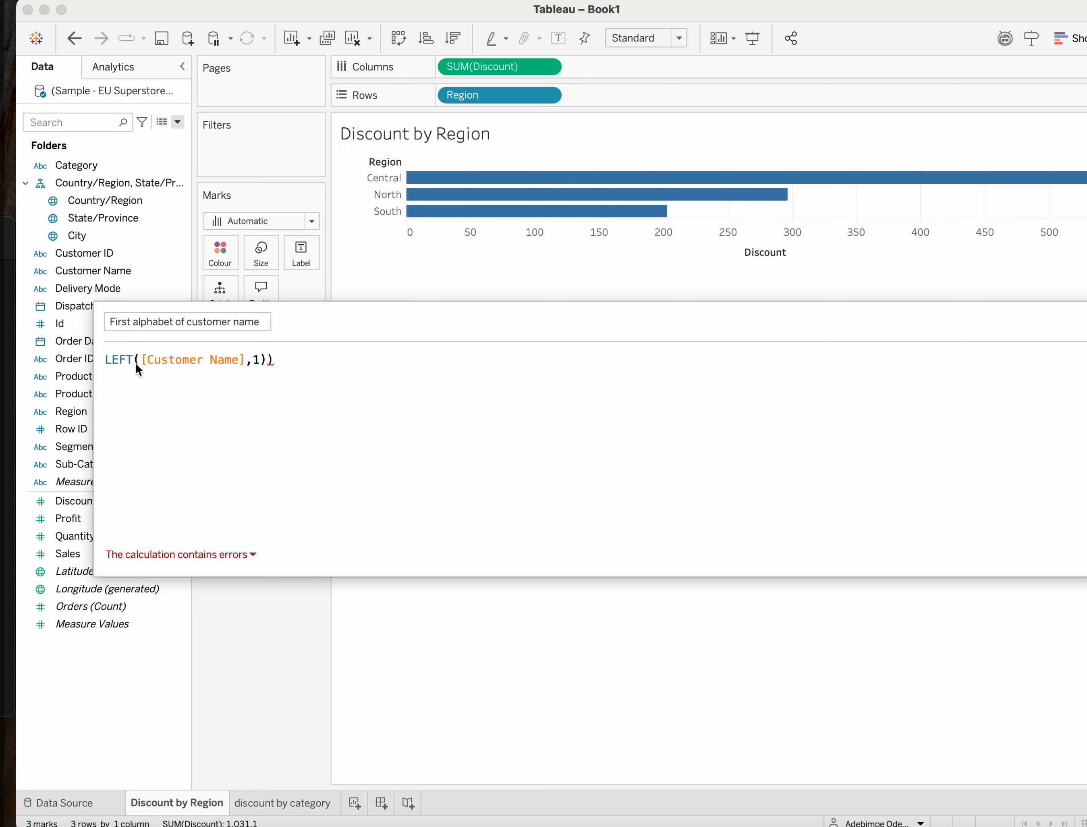
{"action": "key", "text": "Left"}
{"action": "key", "text": "BackSpace"}
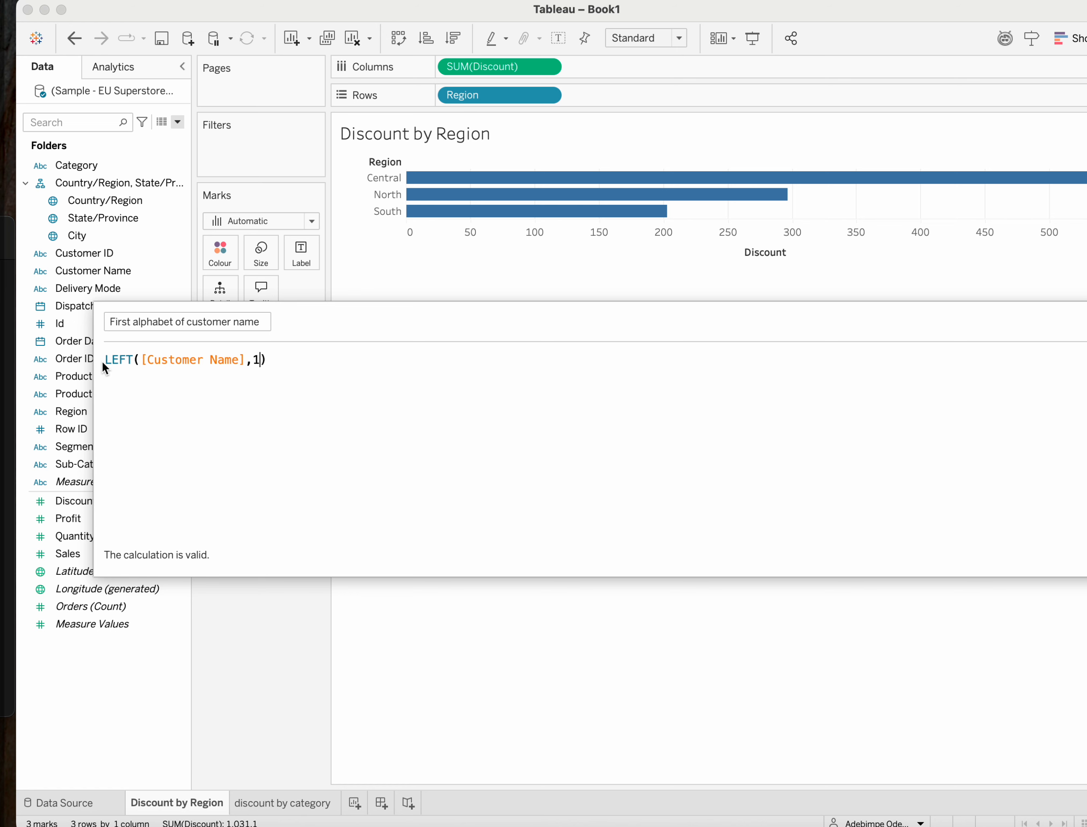
Wrap the LEFT expression in the UPPER function so the formula reads UPPER(LEFT([Customer Name],1)).
{"action": "key", "text": "Caps_Lock"}
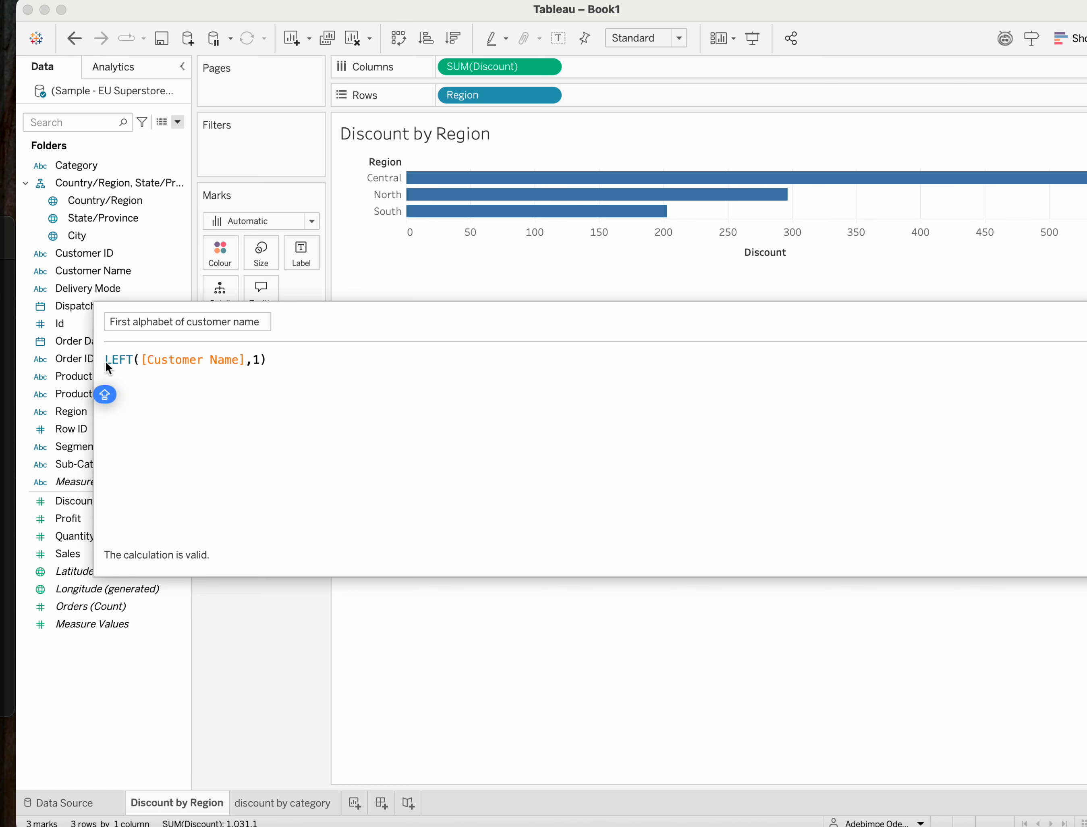
{"action": "type", "text": "UPP"}
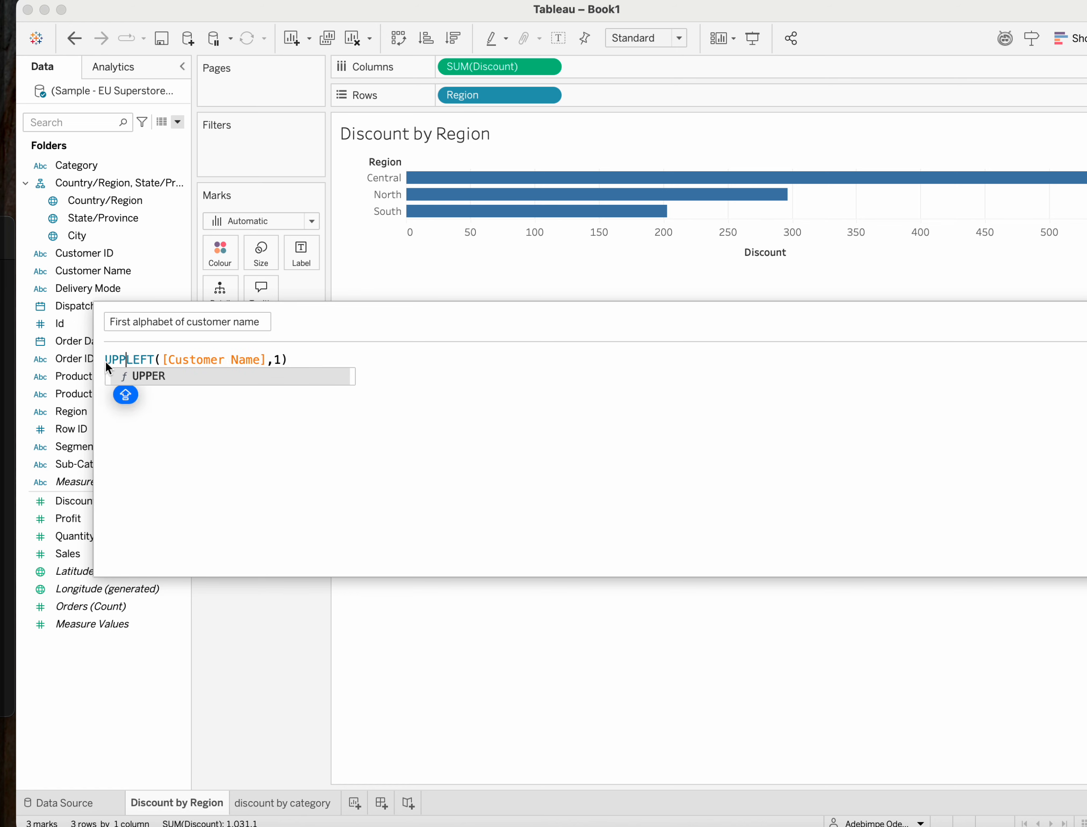
{"action": "type", "text": "ER"}
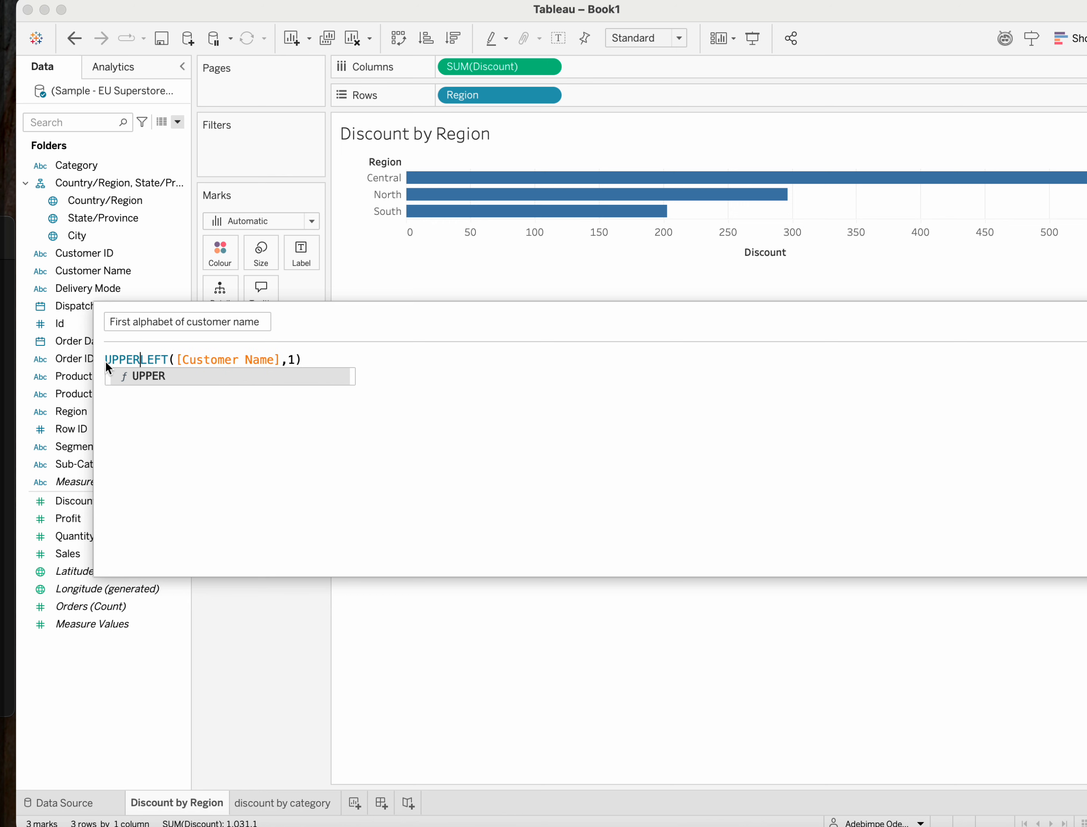
{"action": "type", "text": "("}
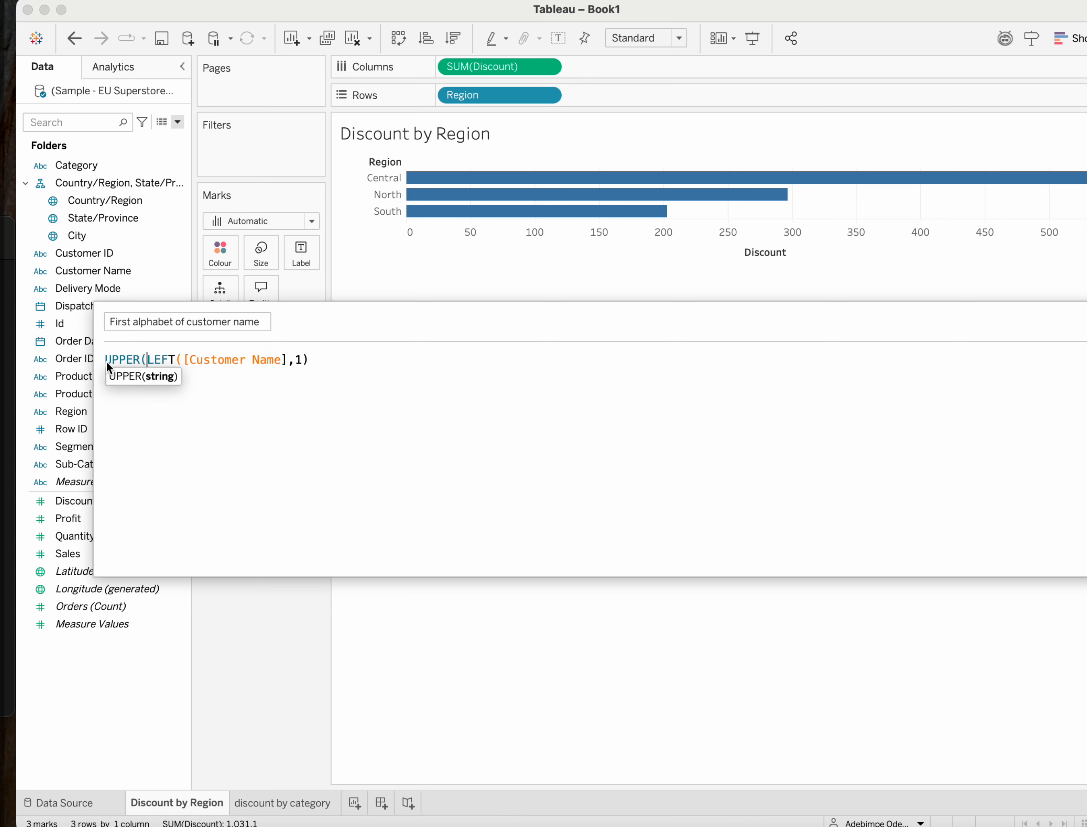
{"action": "left_click", "coordinate": [322, 360]}
{"action": "type", "text": ")"}
{"action": "key", "text": "Caps_Lock"}
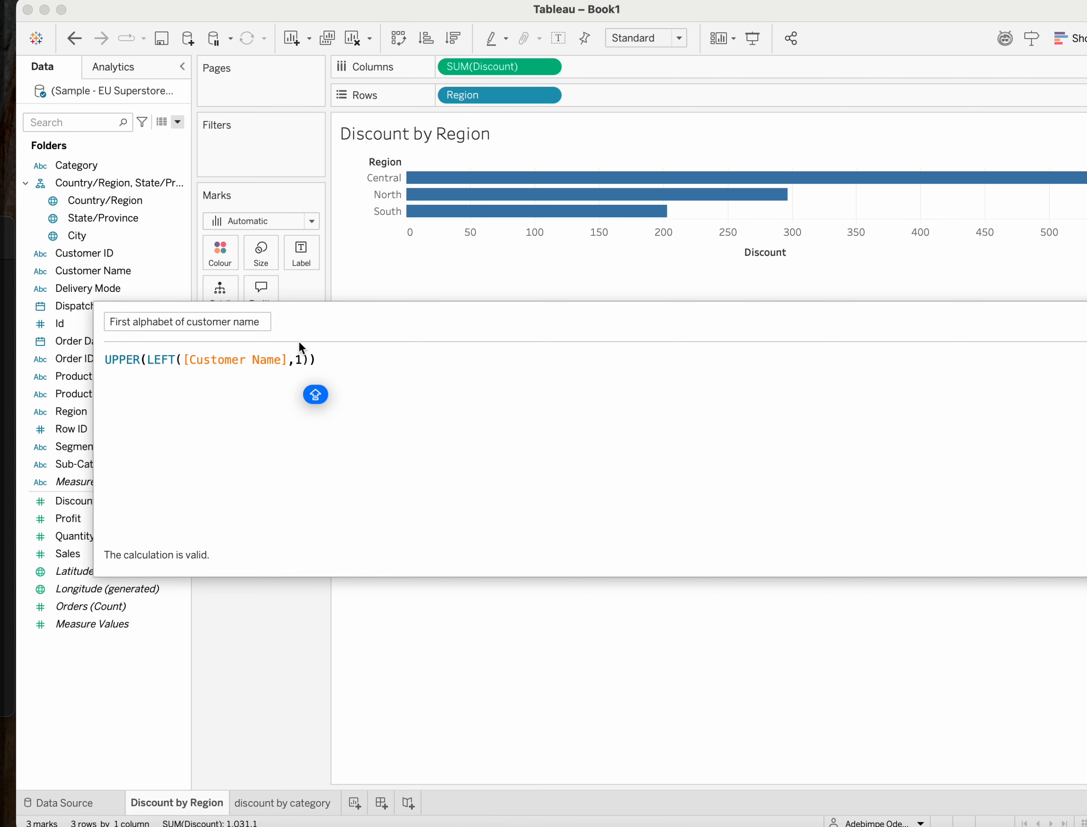
Reposition the calculation editor, show its function reference and search the functions for UPP and for LO.
{"action": "left_click_drag", "start_coordinate": [343, 324], "coordinate": [0, 347]}
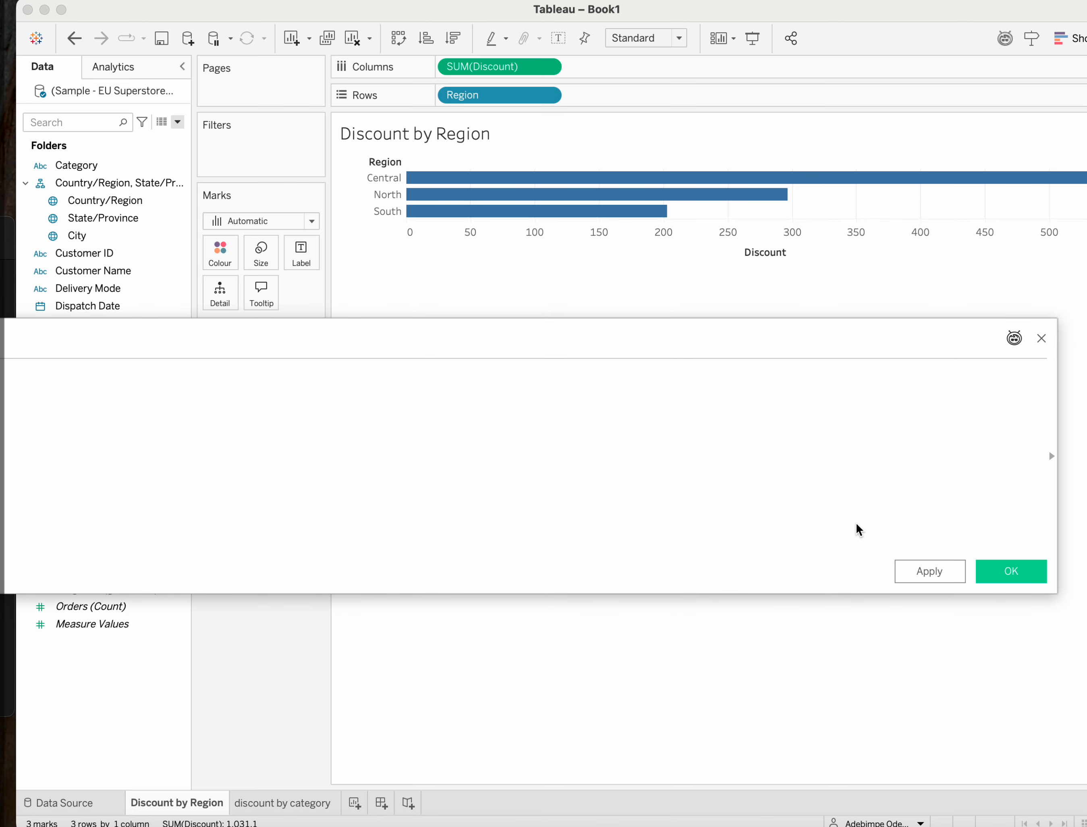
{"action": "left_click_drag", "start_coordinate": [839, 343], "coordinate": [715, 344]}
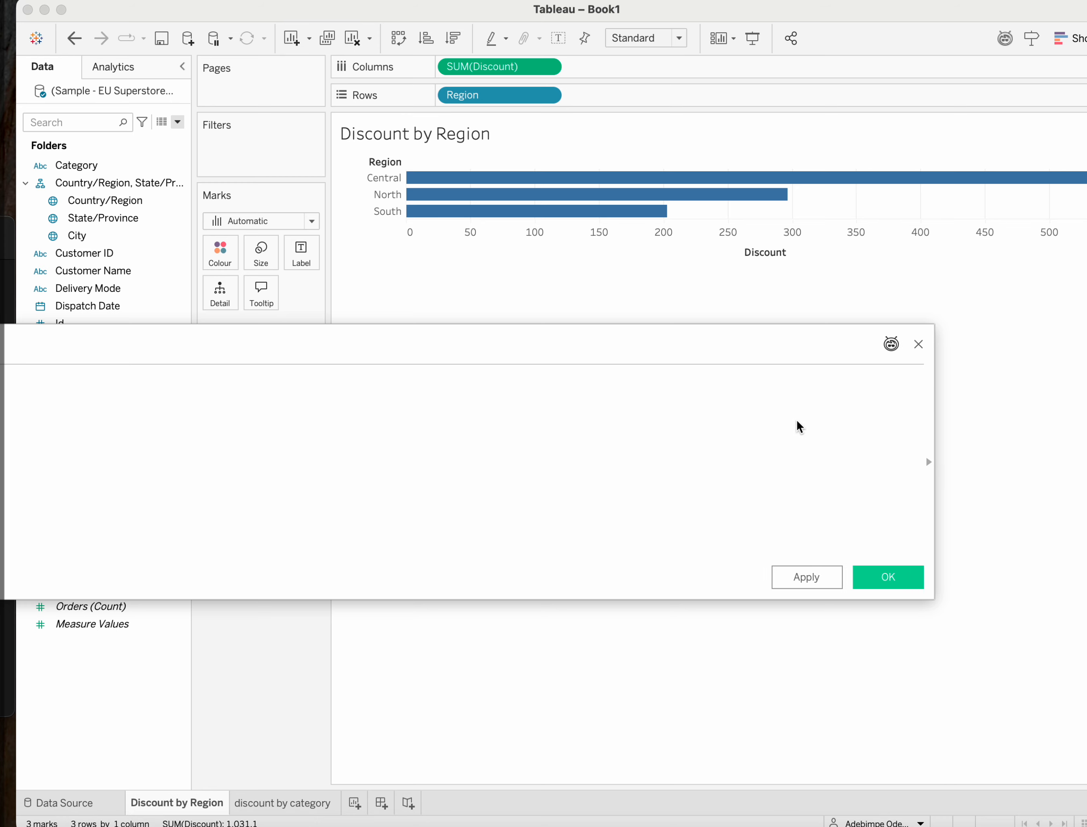
{"action": "left_click", "coordinate": [928, 462]}
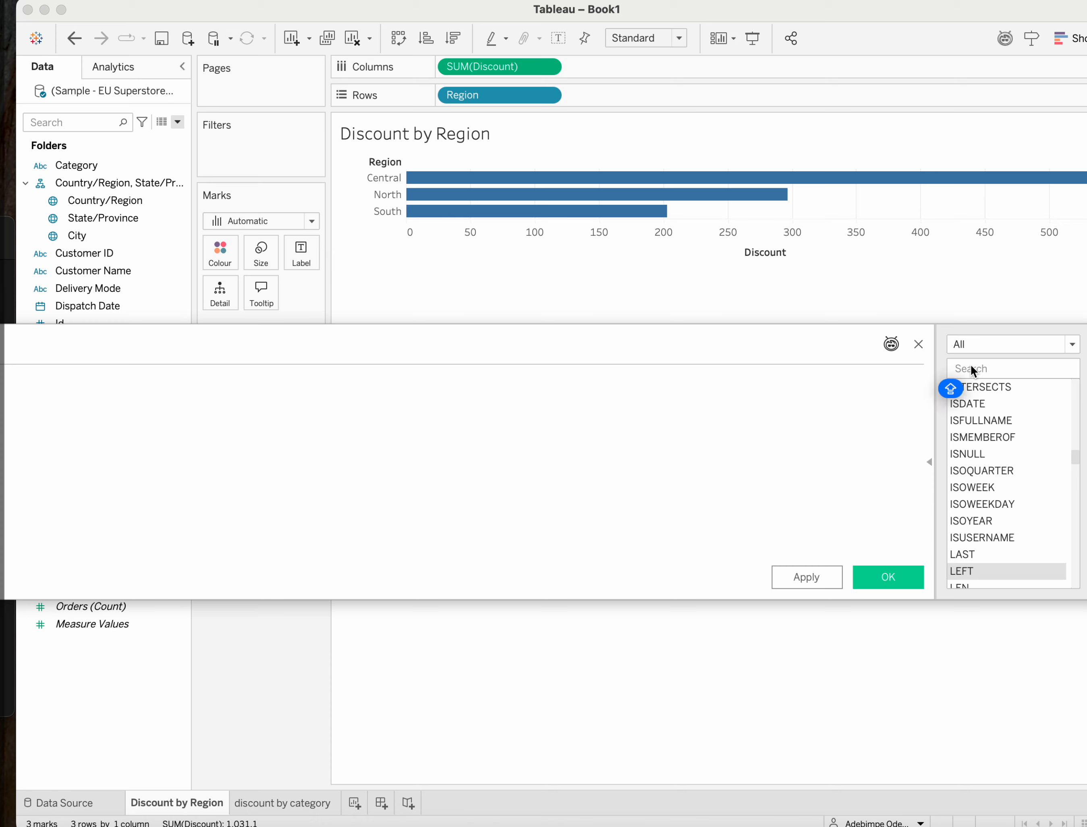
{"action": "type", "text": "UPP"}
{"action": "key", "text": "BackSpace"}
{"action": "key", "text": "BackSpace"}
{"action": "key", "text": "BackSpace"}
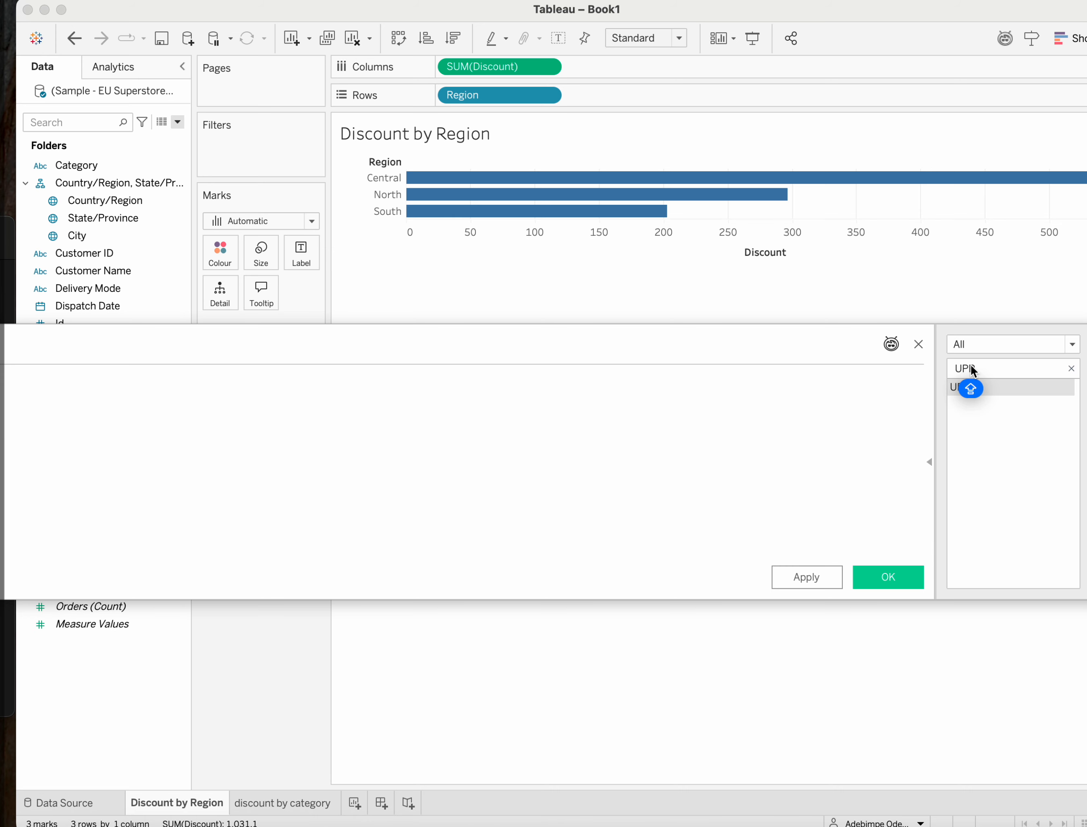
{"action": "type", "text": "LO"}
{"action": "key", "text": "Caps_Lock"}
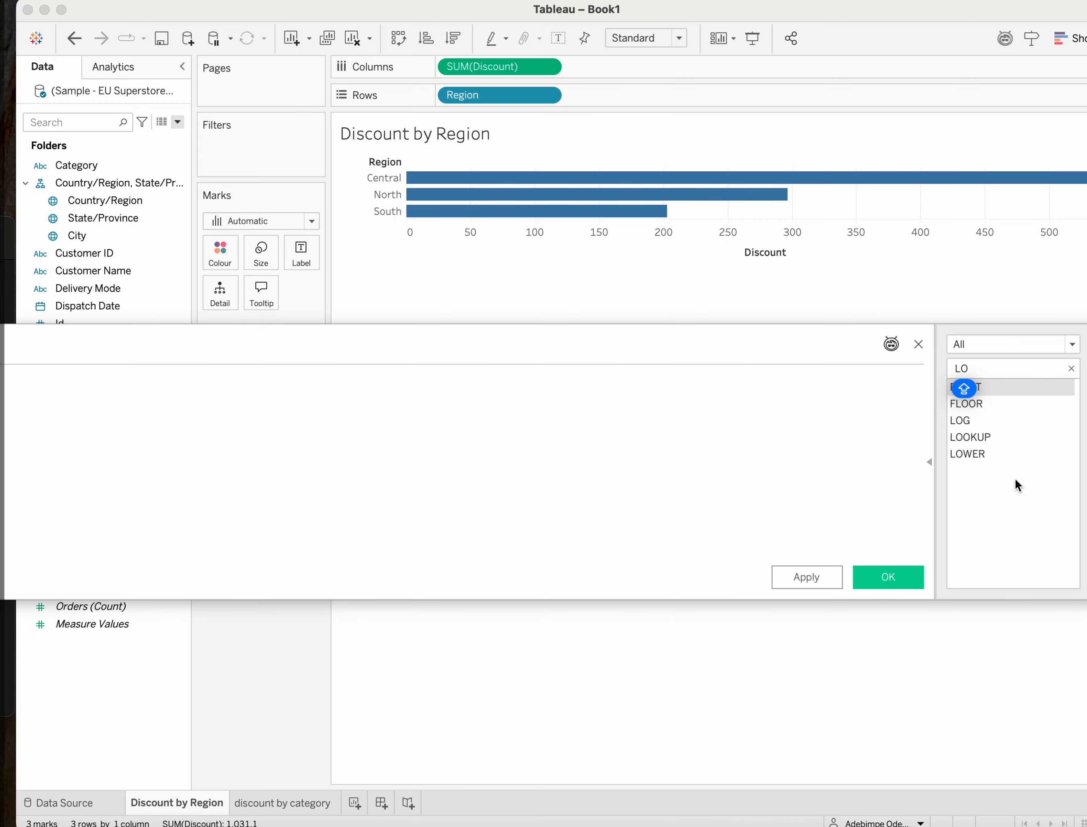
Apply the First alphabet of customer name calculation and close its editor.
{"action": "left_click_drag", "start_coordinate": [842, 338], "coordinate": [635, 375]}
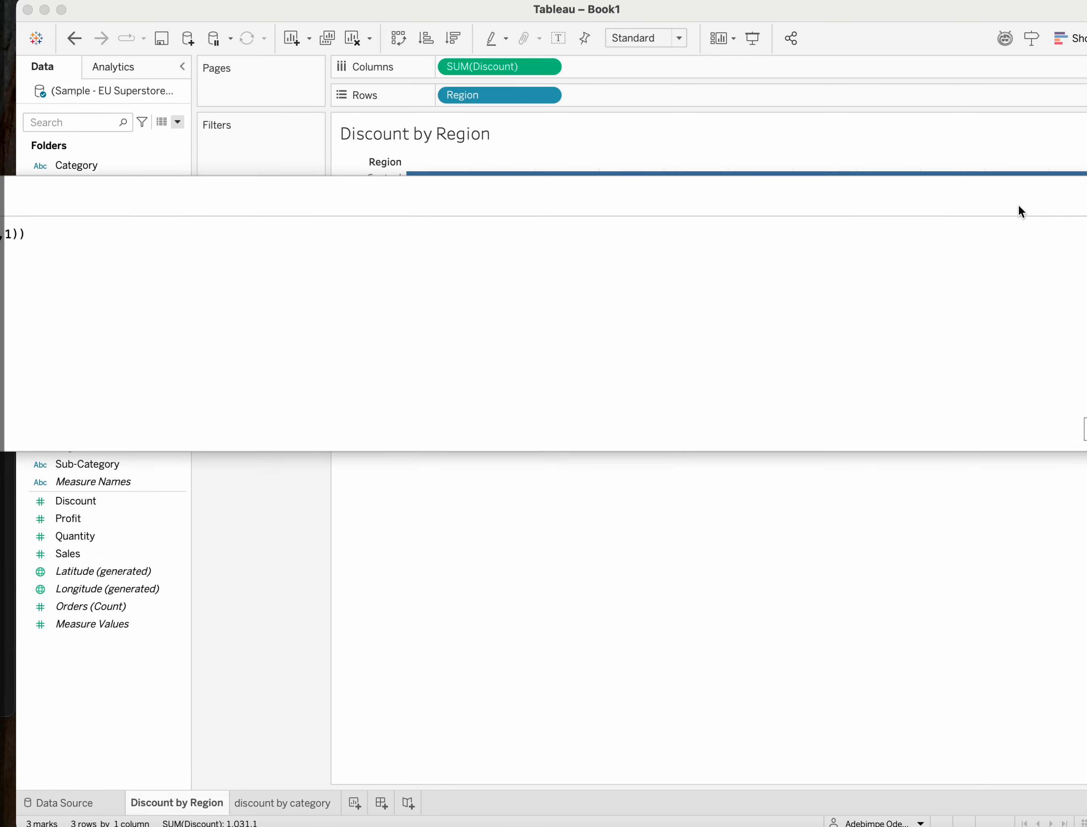
{"action": "left_click_drag", "start_coordinate": [885, 253], "coordinate": [844, 267]}
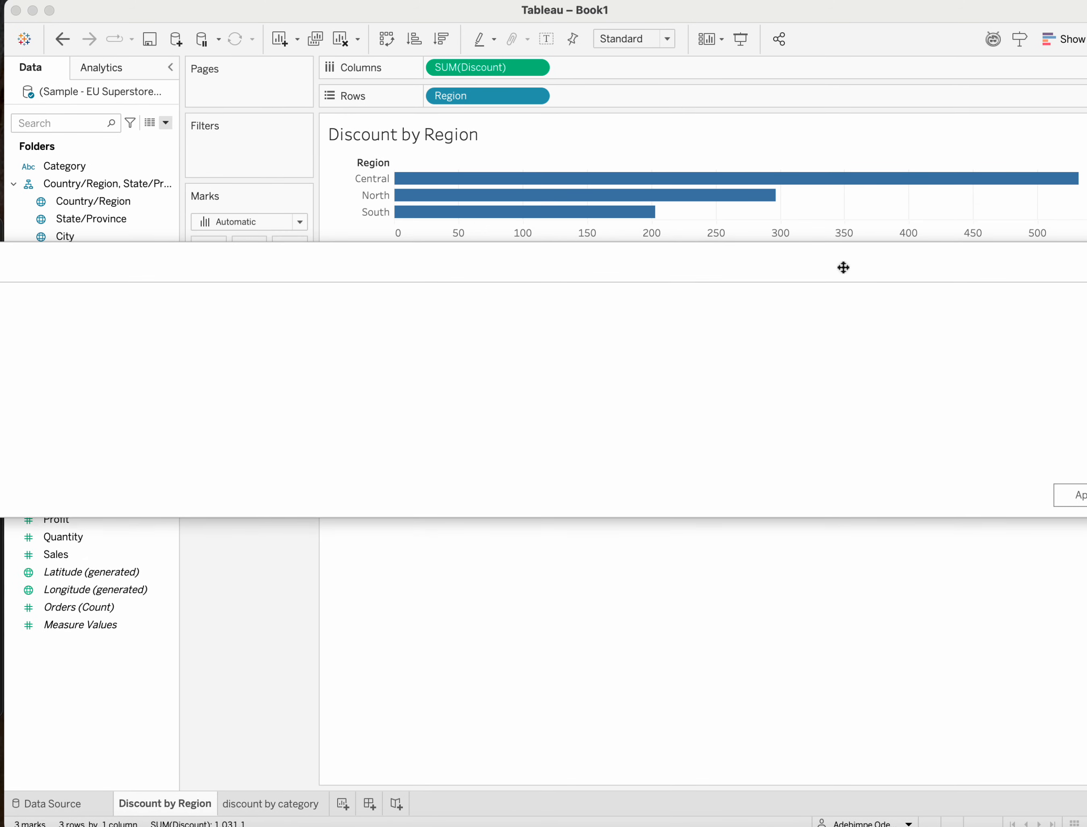
{"action": "left_click", "coordinate": [1075, 495]}
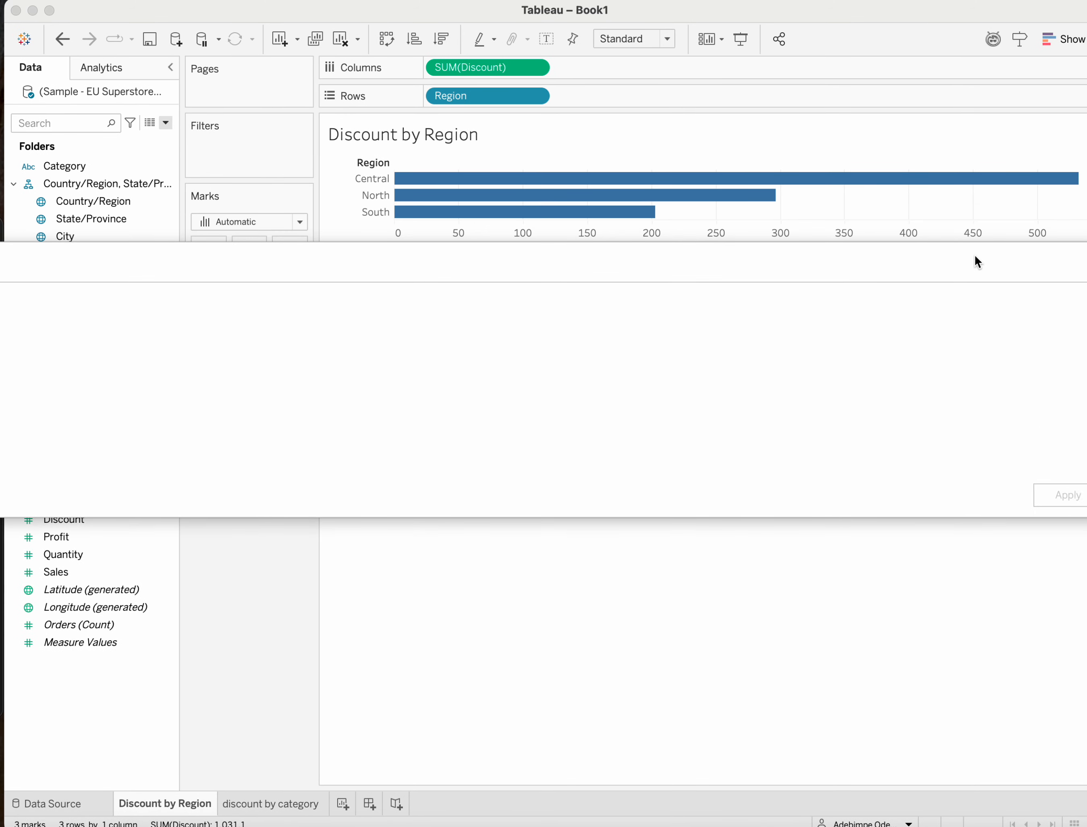
{"action": "left_click", "coordinate": [978, 541]}
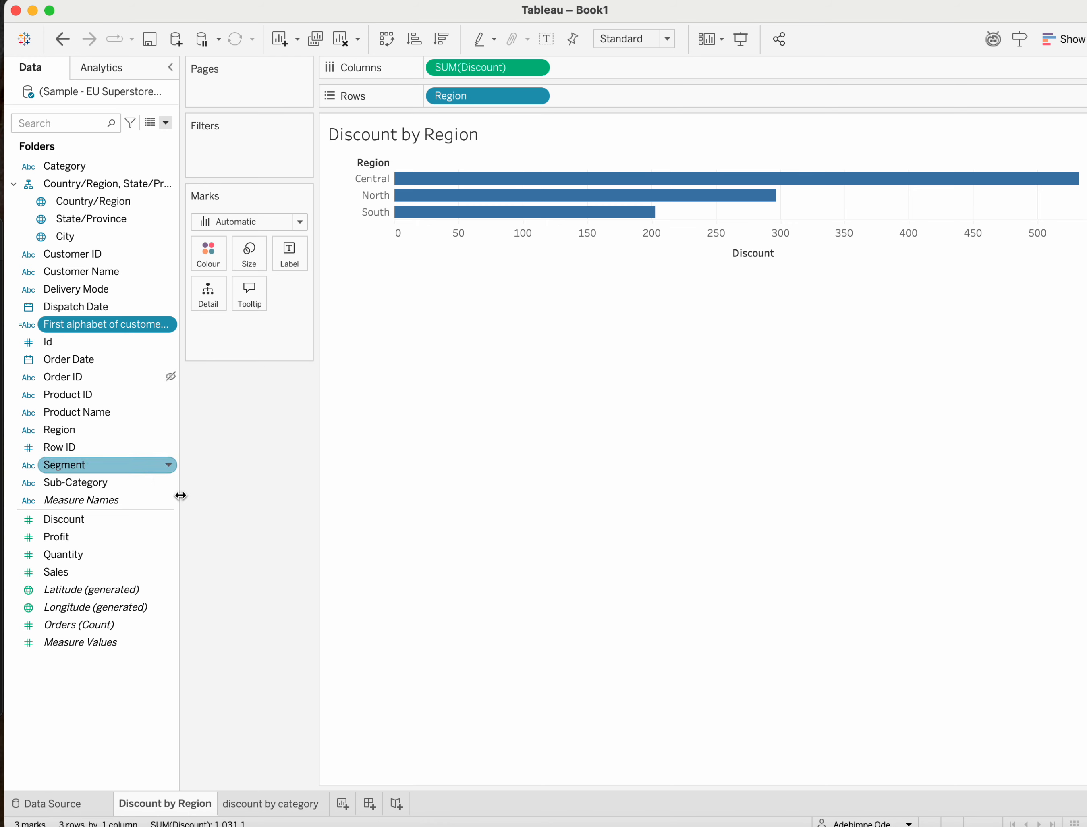
Add a new worksheet and place First alphabet of customer name followed by Customer Name on Rows.
{"action": "left_click", "coordinate": [342, 803]}
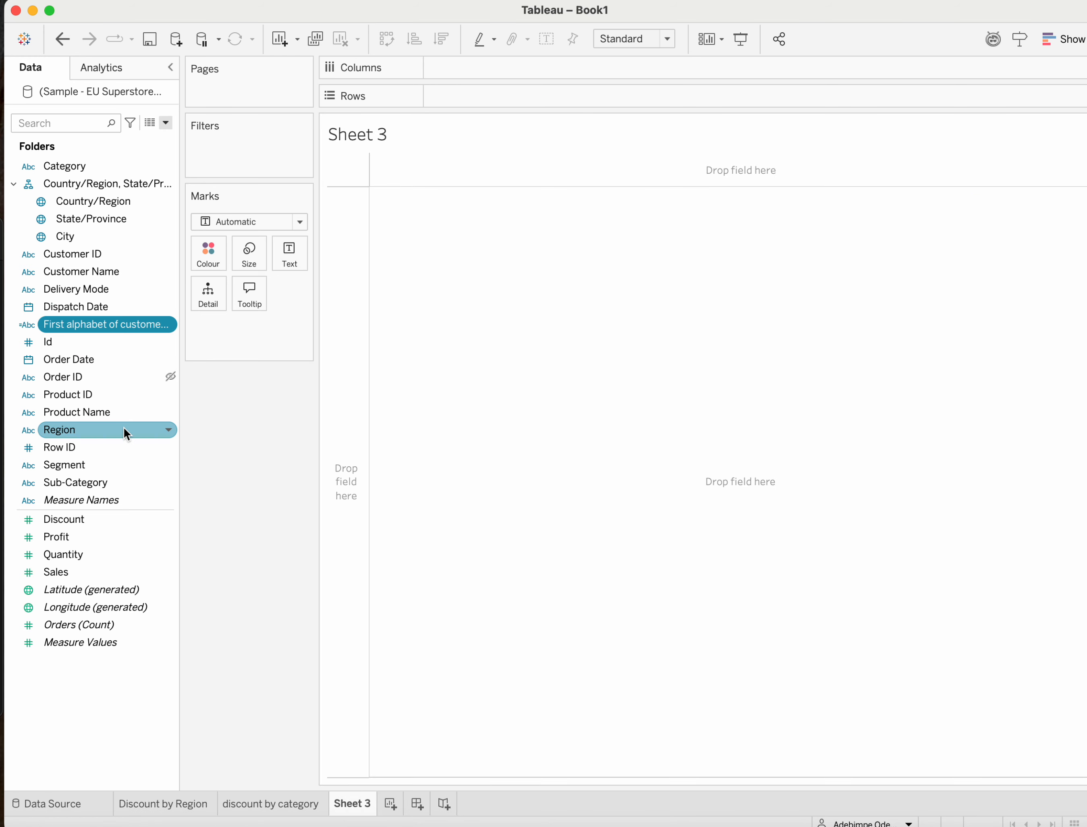
{"action": "left_click_drag", "start_coordinate": [91, 323], "coordinate": [518, 94]}
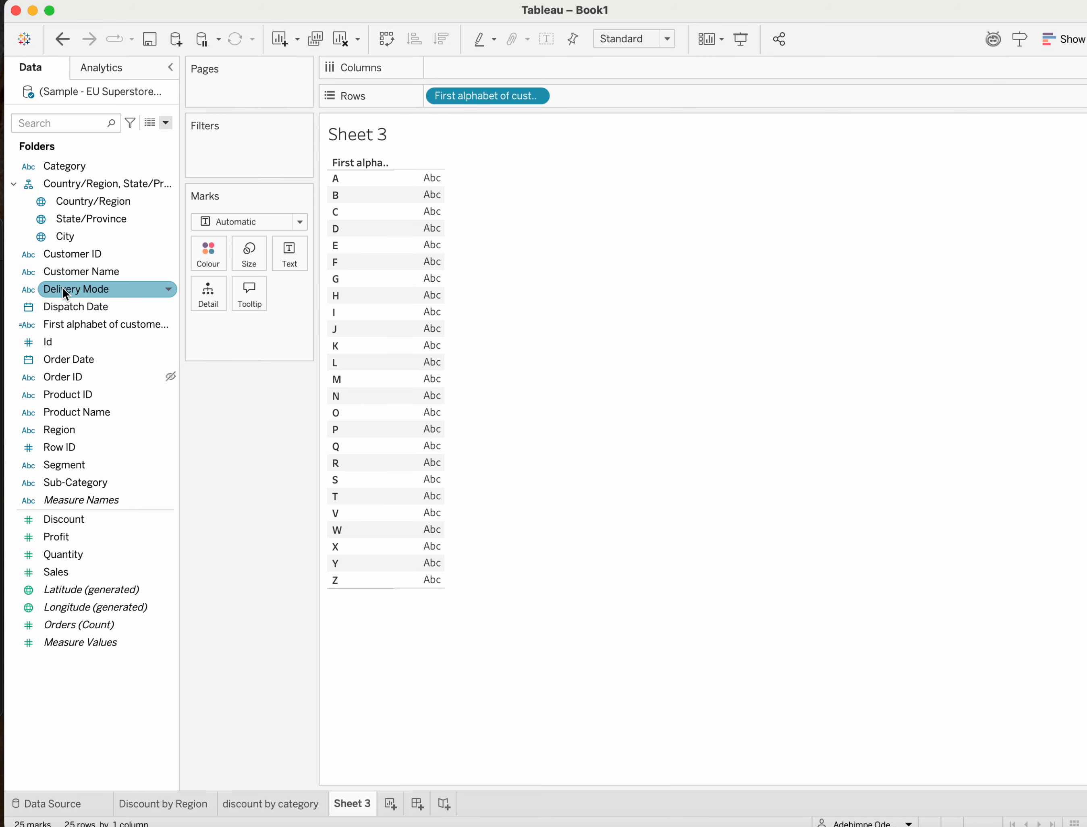
{"action": "left_click_drag", "start_coordinate": [80, 271], "coordinate": [626, 90]}
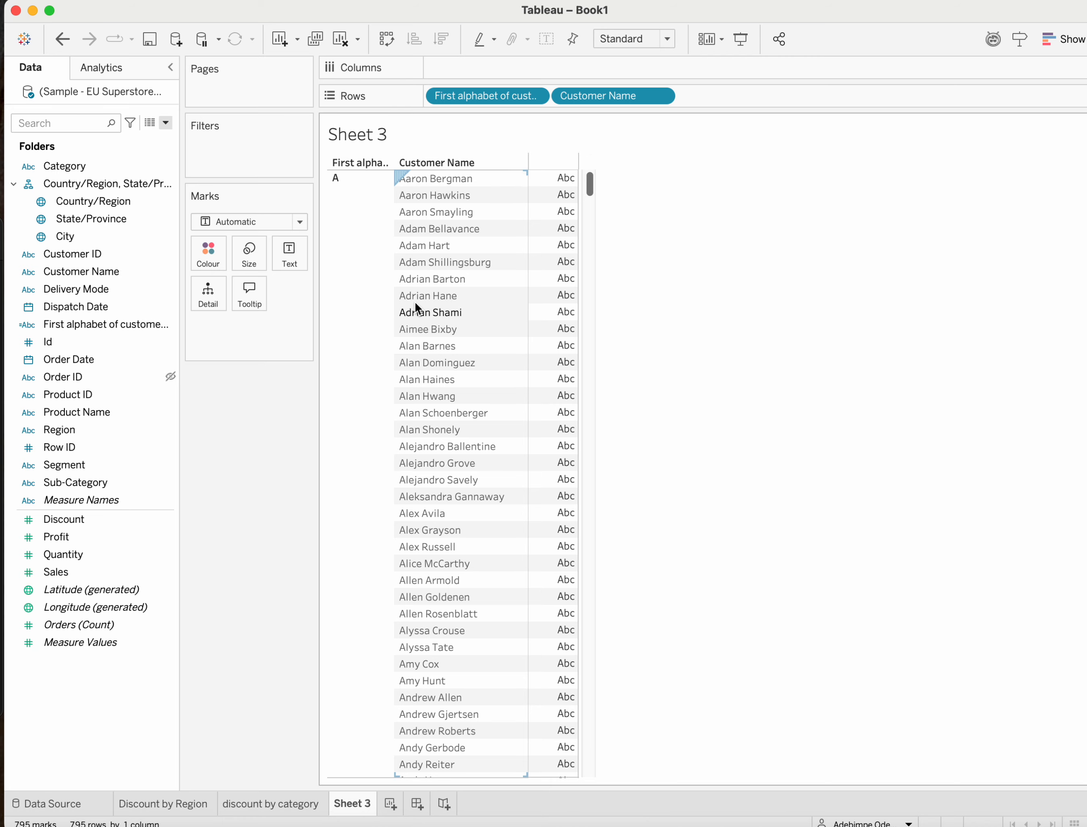
Examine how customer names are grouped by first letter in the Sheet 3 table and view the field list's options.
{"action": "scroll", "coordinate": [427, 422], "scroll_direction": "down", "scroll_amount": 12}
{"action": "scroll", "coordinate": [427, 429], "scroll_direction": "down", "scroll_amount": 3}
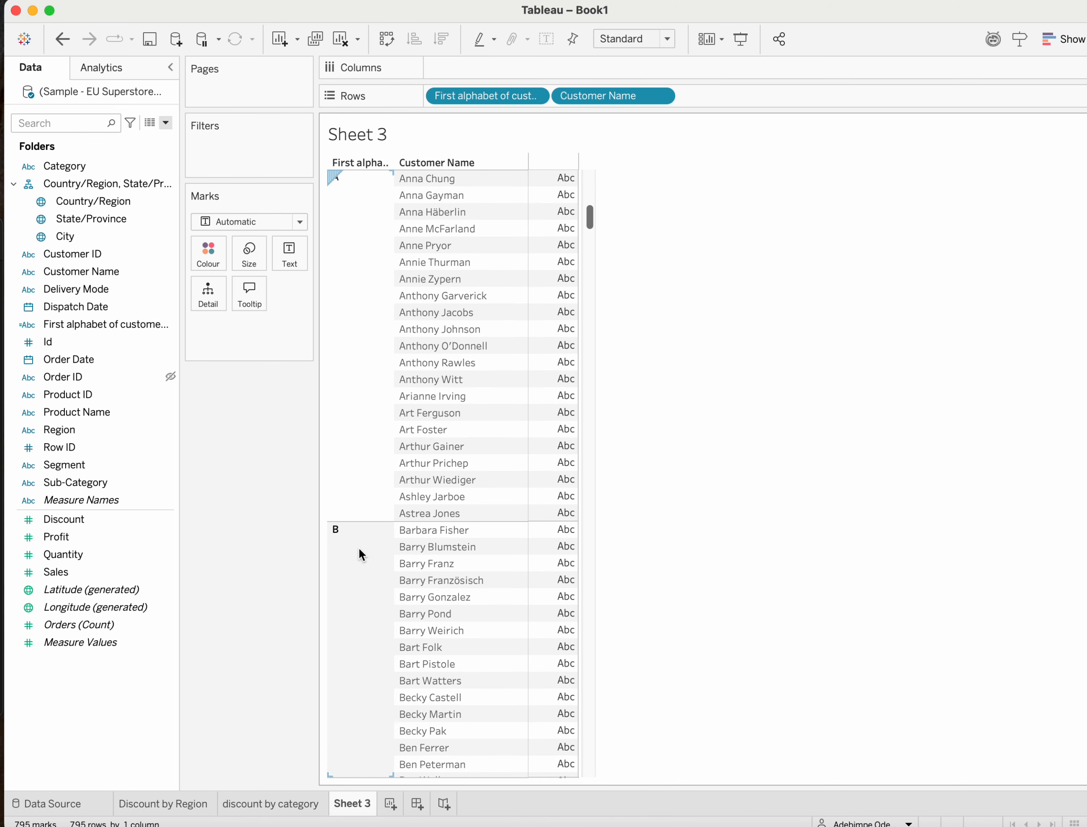
{"action": "scroll", "coordinate": [359, 588], "scroll_direction": "down", "scroll_amount": 8}
{"action": "scroll", "coordinate": [360, 582], "scroll_direction": "down", "scroll_amount": 15}
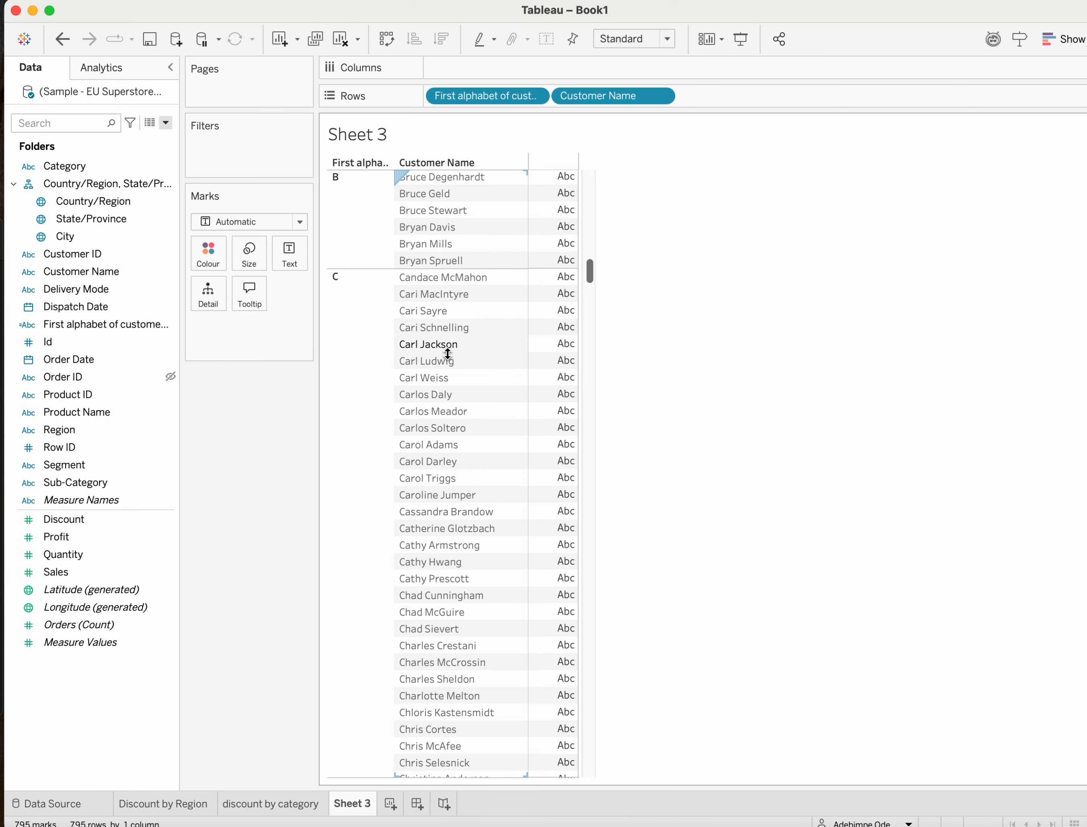
{"action": "scroll", "coordinate": [469, 404], "scroll_direction": "down", "scroll_amount": 6}
{"action": "scroll", "coordinate": [470, 404], "scroll_direction": "down", "scroll_amount": 13}
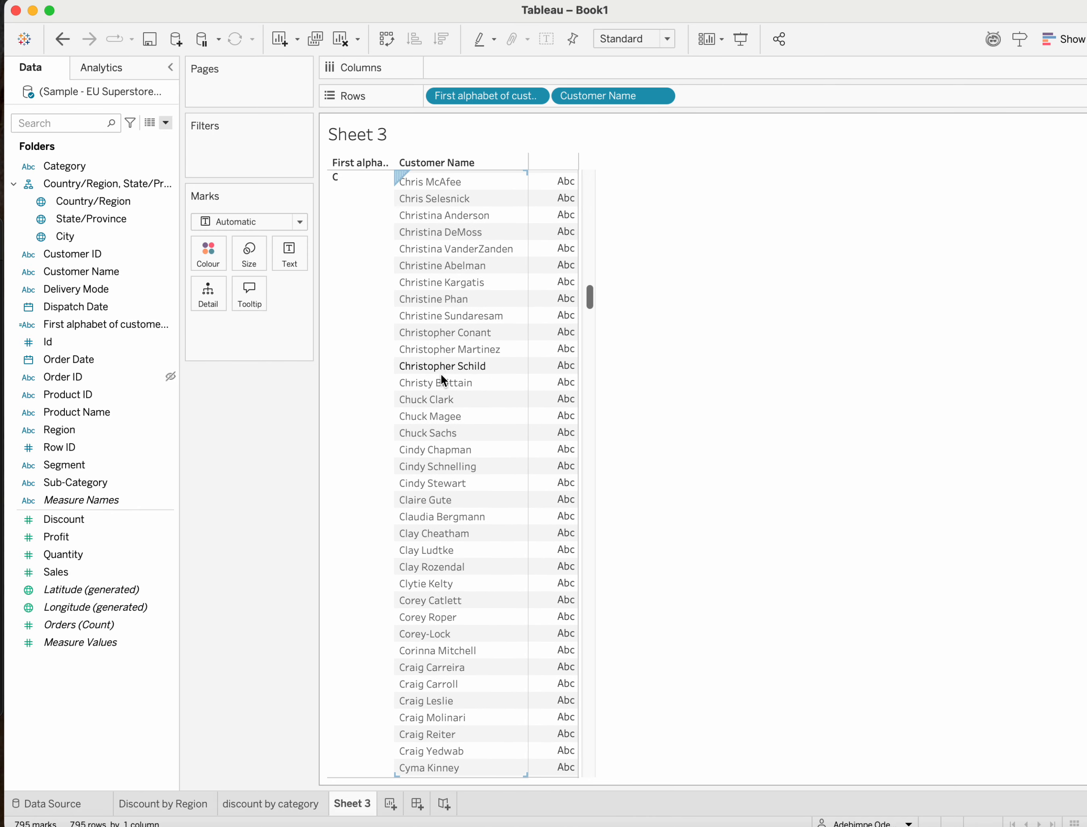
{"action": "scroll", "coordinate": [450, 390], "scroll_direction": "up", "scroll_amount": 20}
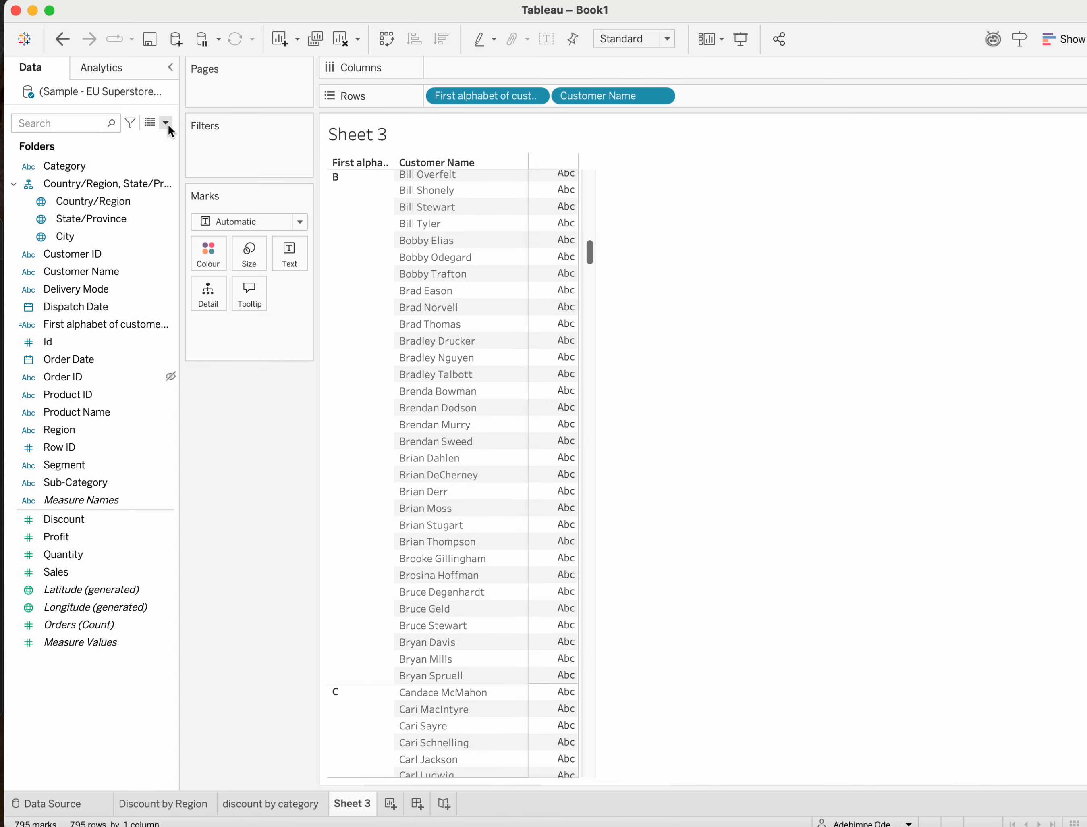
{"action": "left_click", "coordinate": [166, 123]}
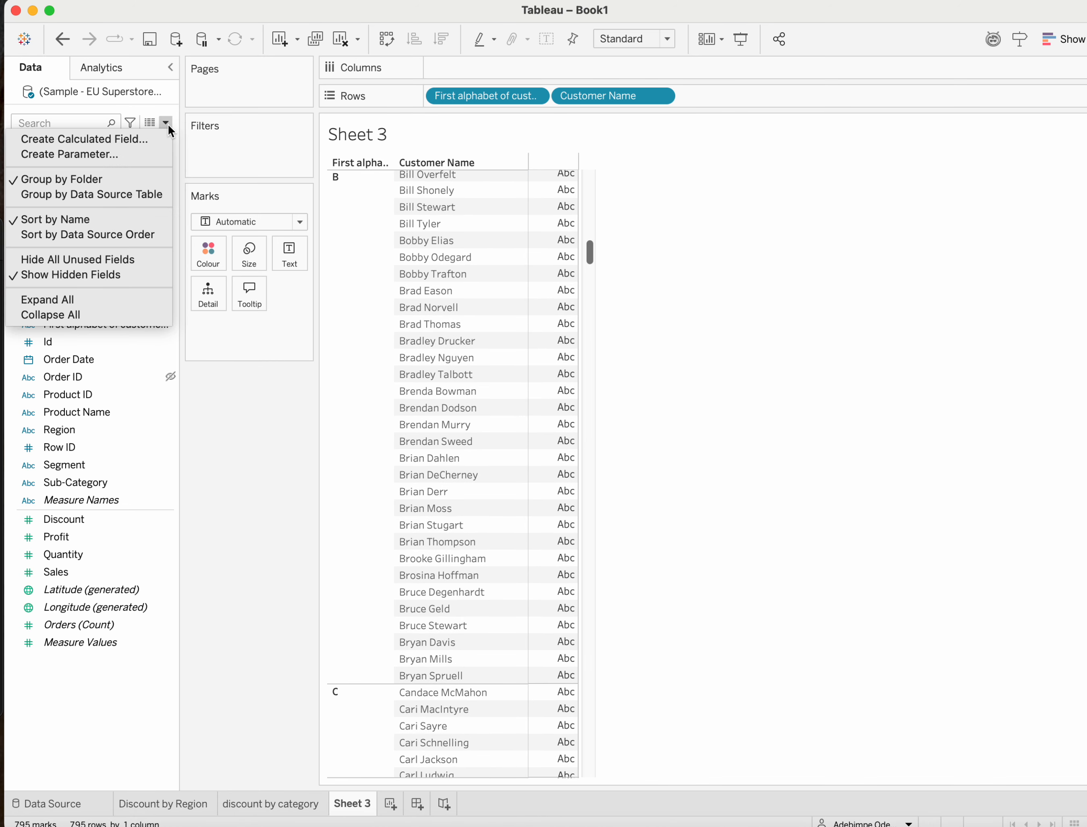
{"action": "left_click", "coordinate": [285, 424]}
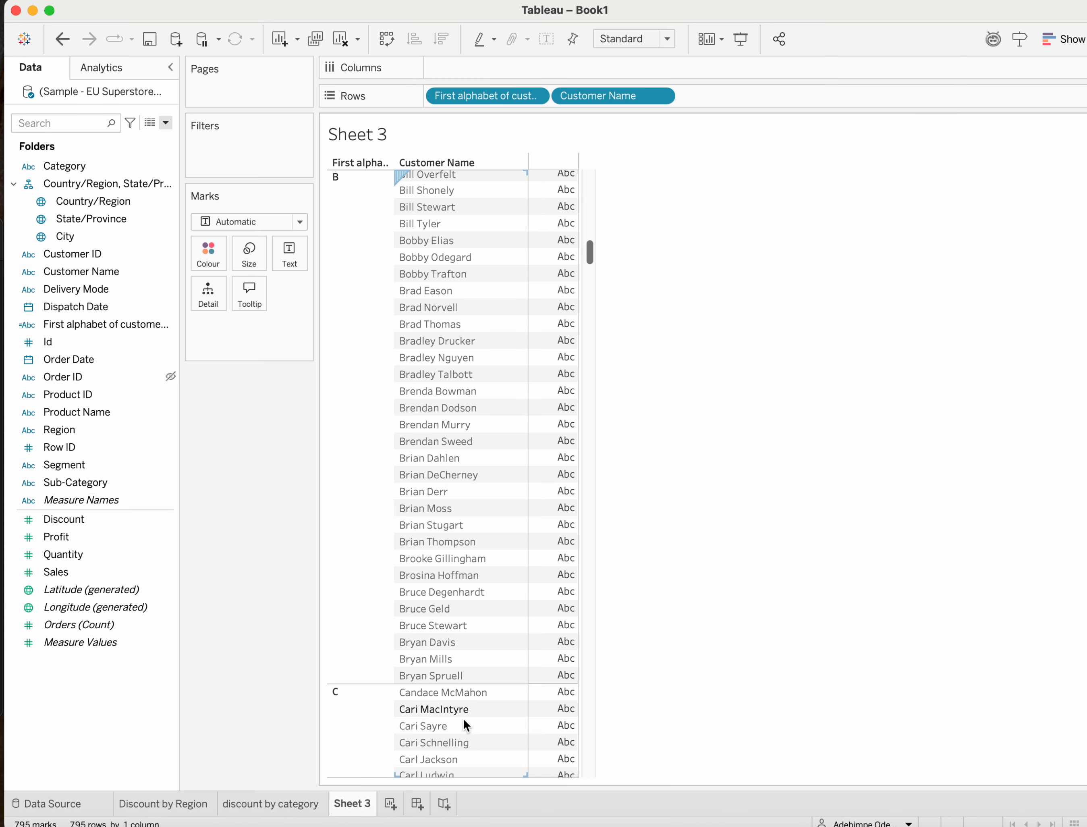
Add another blank worksheet after Sheet 3.
{"action": "left_click", "coordinate": [390, 802]}
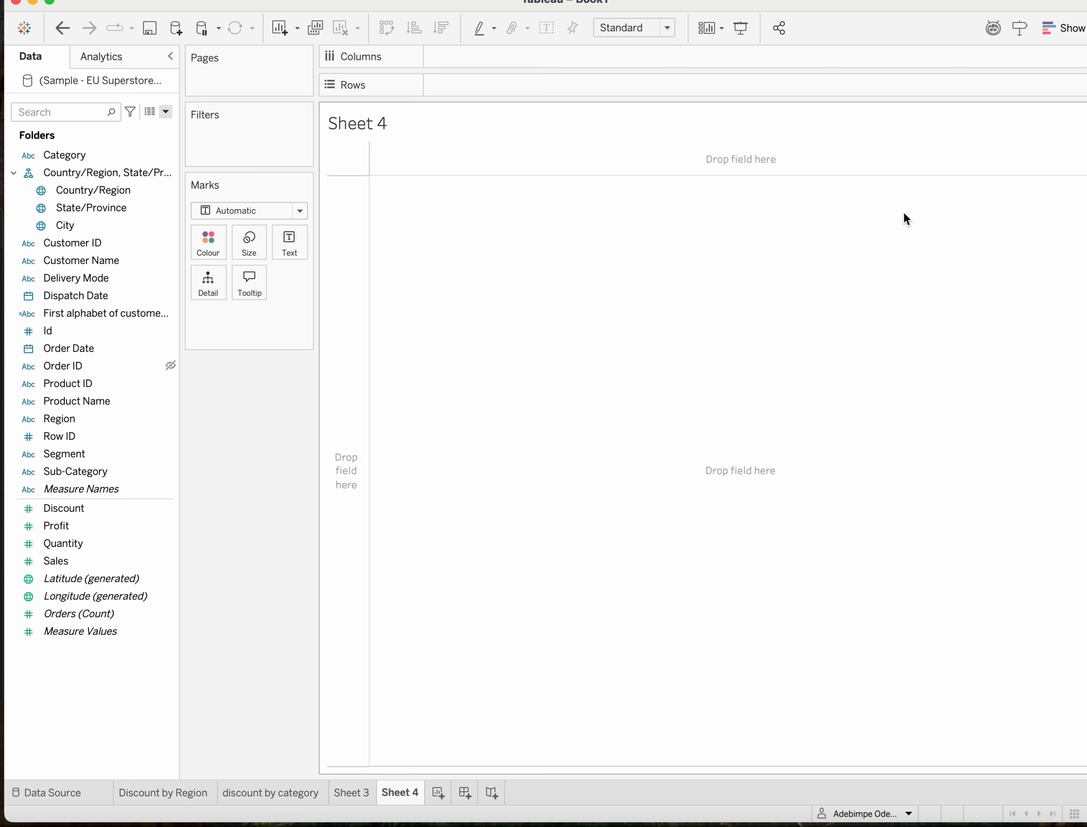
Select Customer Name, Discount and Profit and chart them as stacked bars in Sheet 4.
{"action": "left_click", "coordinate": [1078, 42]}
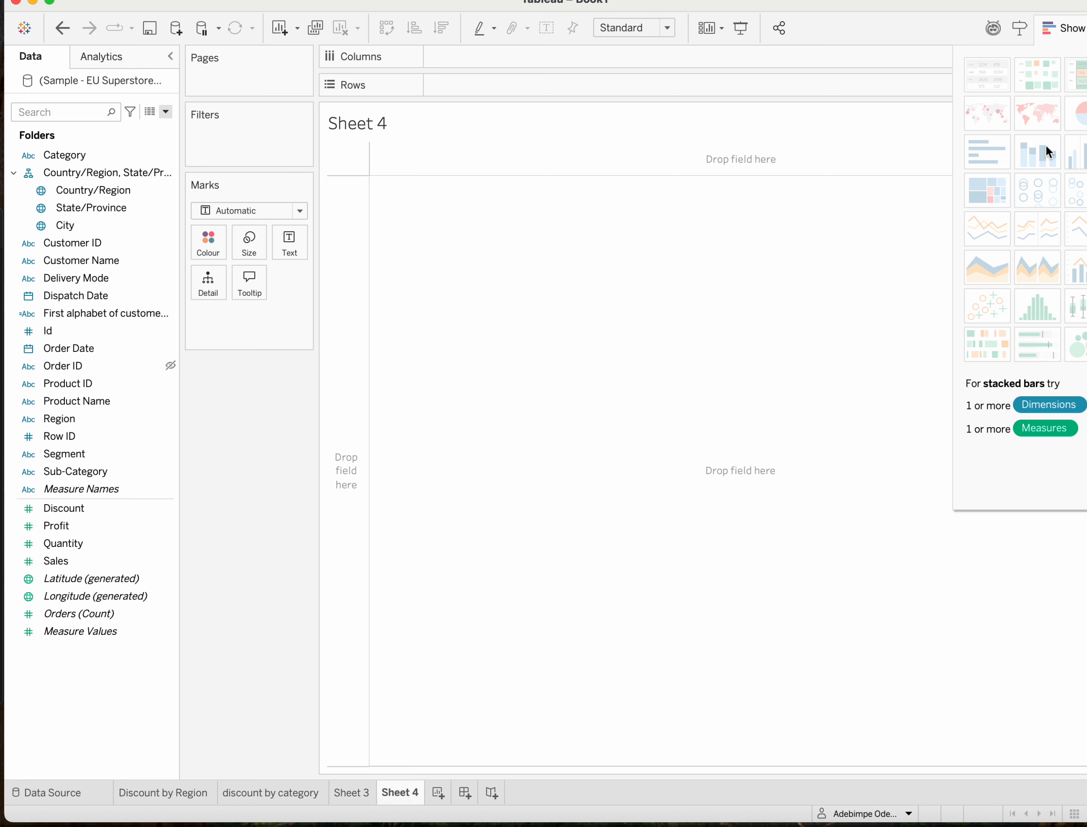
{"action": "left_click", "coordinate": [1073, 28]}
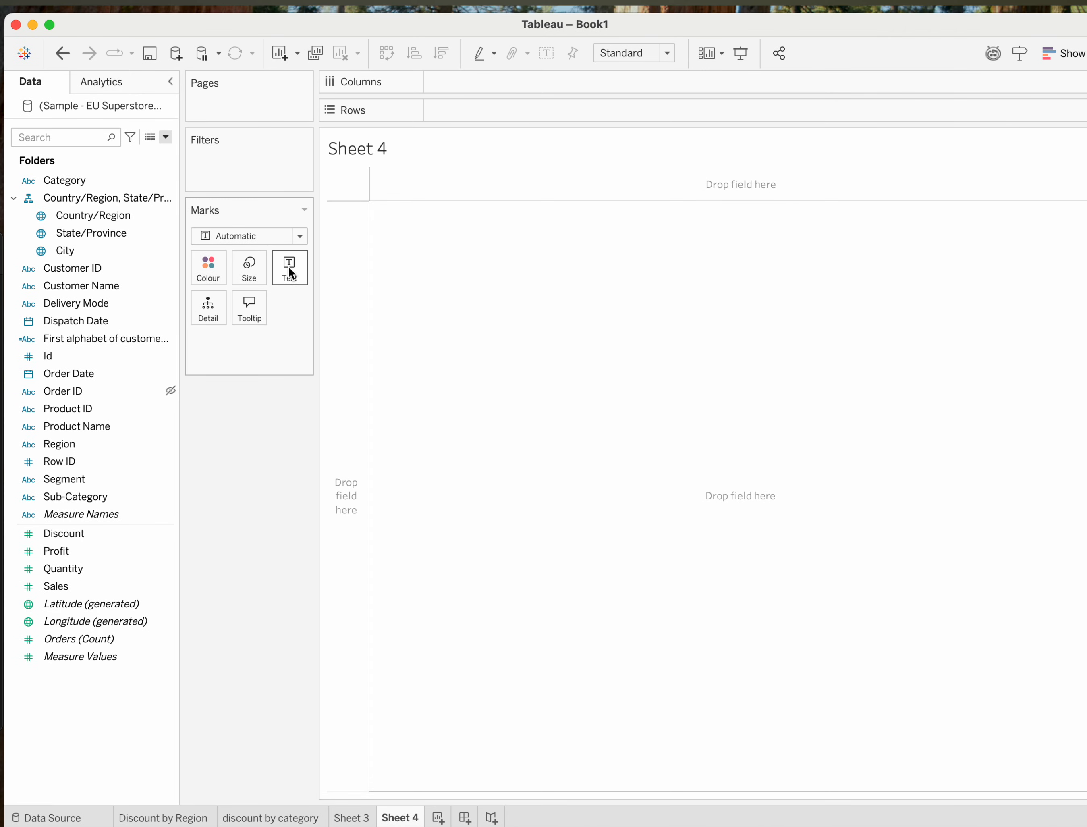
{"action": "left_click", "coordinate": [73, 285]}
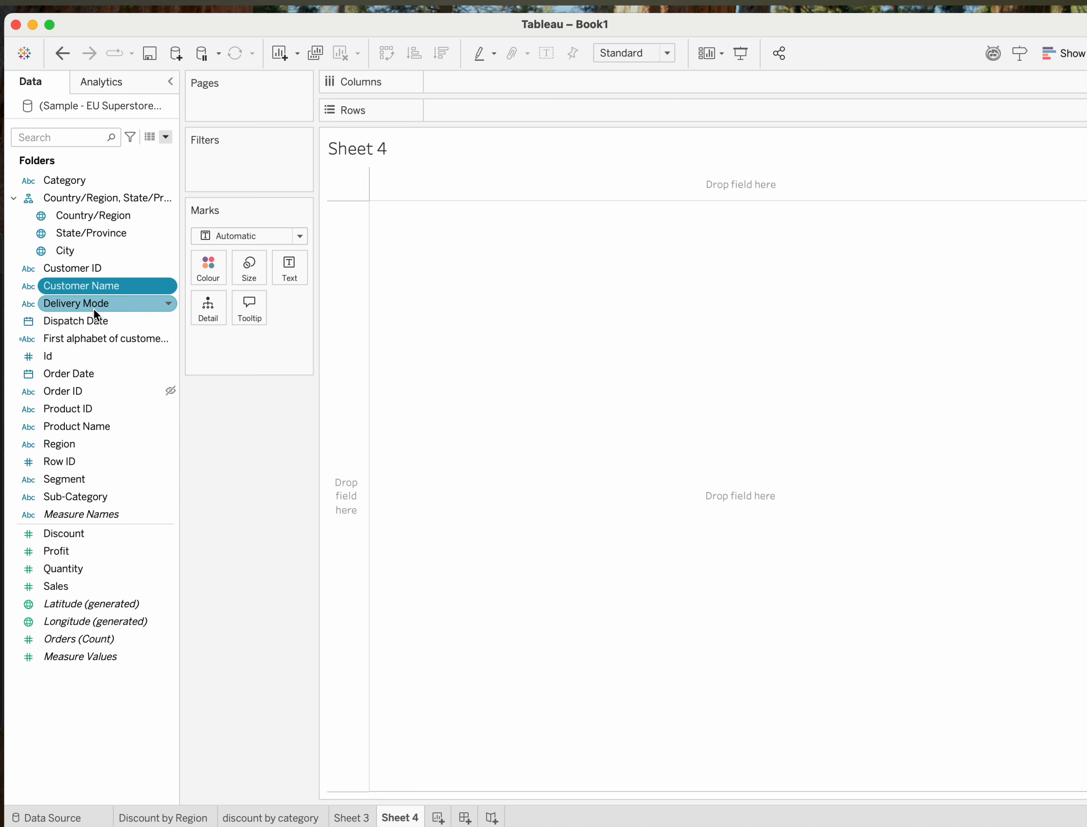
{"action": "left_click", "coordinate": [71, 533]}
{"action": "left_click", "coordinate": [59, 551], "text": "super"}
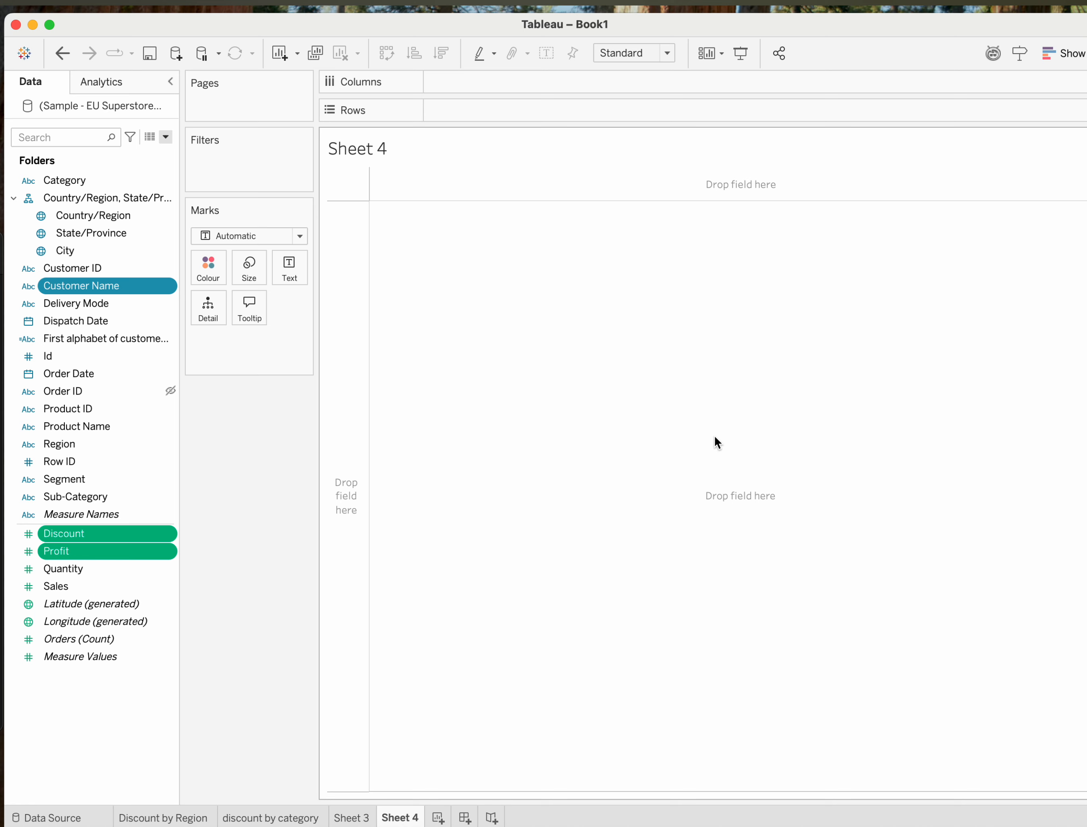
{"action": "left_click", "coordinate": [1071, 61]}
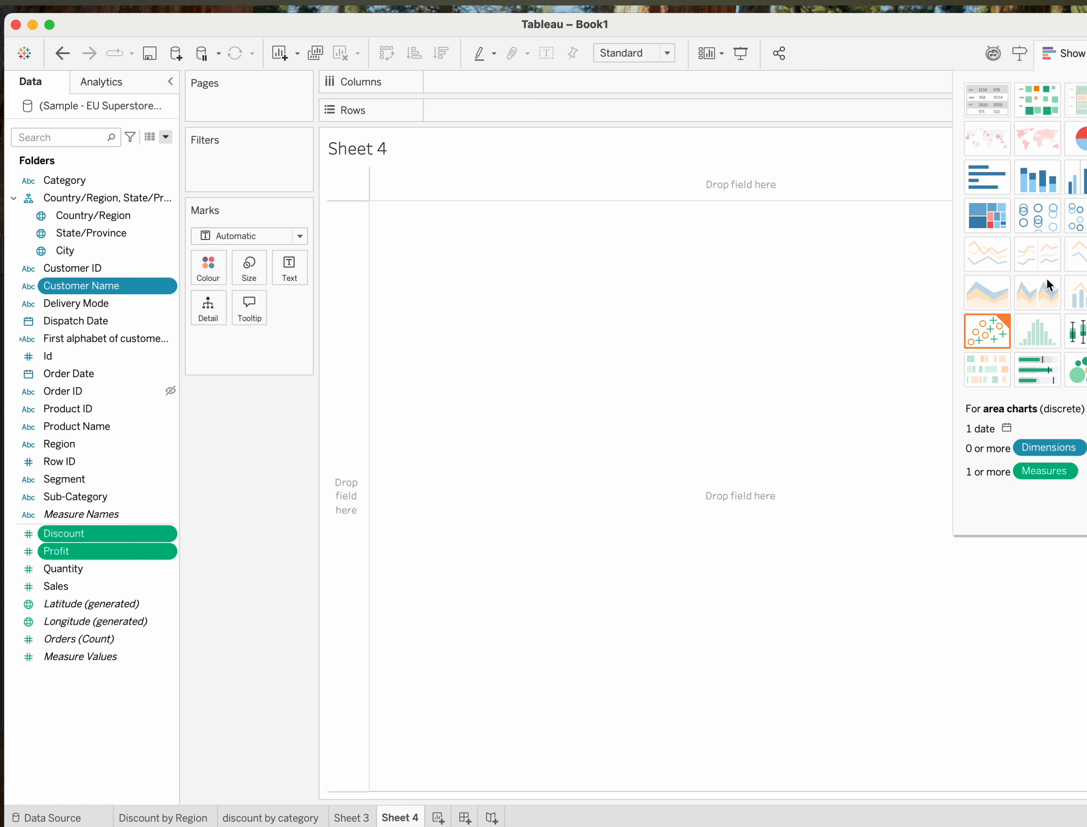
{"action": "left_click", "coordinate": [1032, 178]}
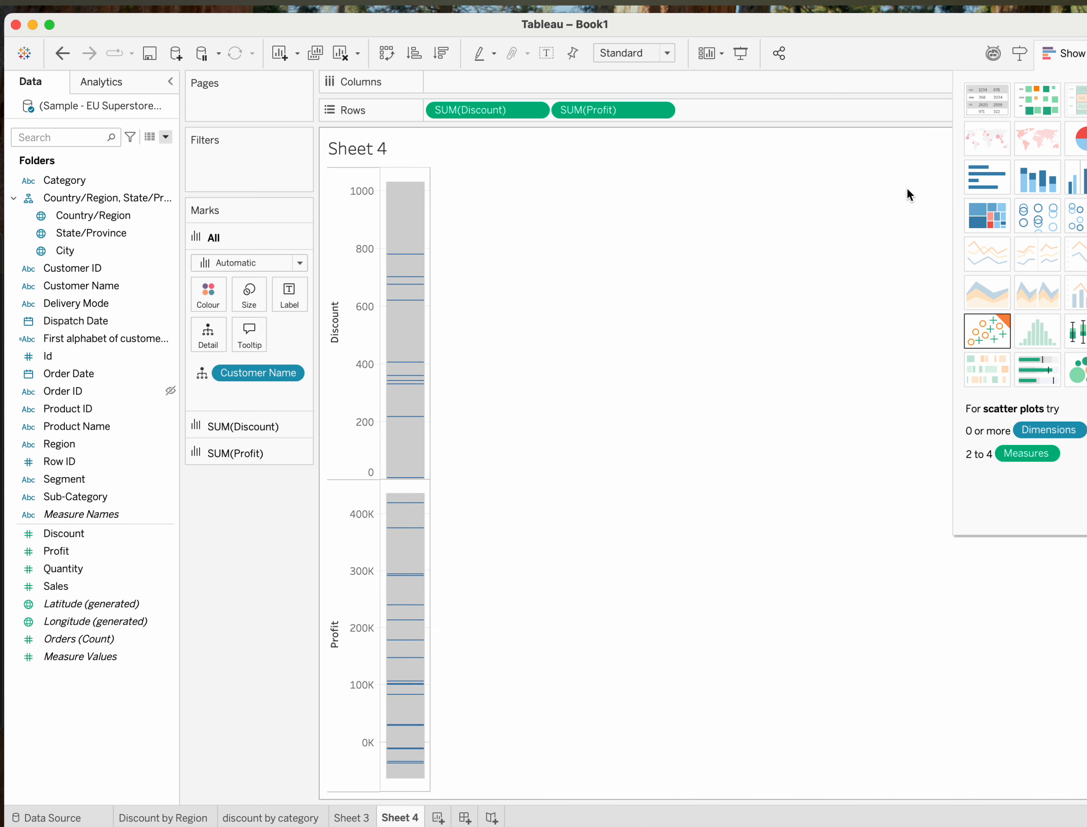
Try displaying the same fields as a pie chart, packed bubbles and horizontal bars.
{"action": "left_click", "coordinate": [1079, 142]}
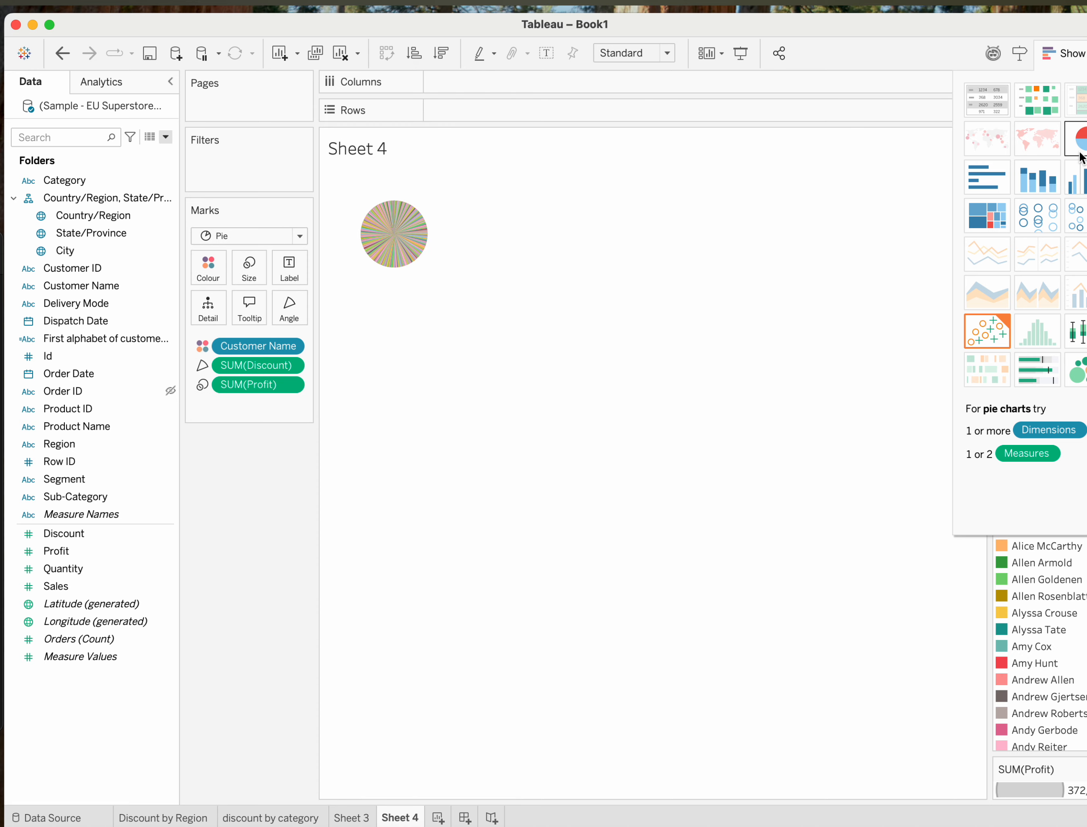
{"action": "left_click", "coordinate": [1080, 367]}
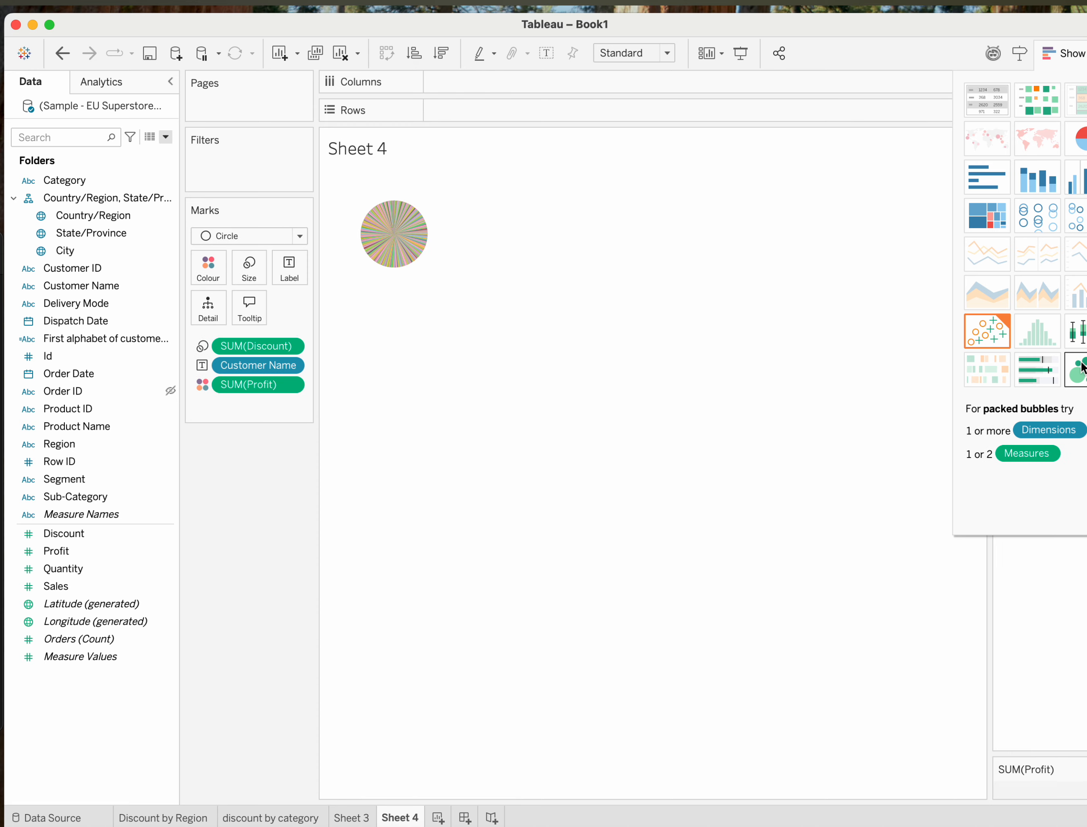
{"action": "left_click", "coordinate": [972, 183]}
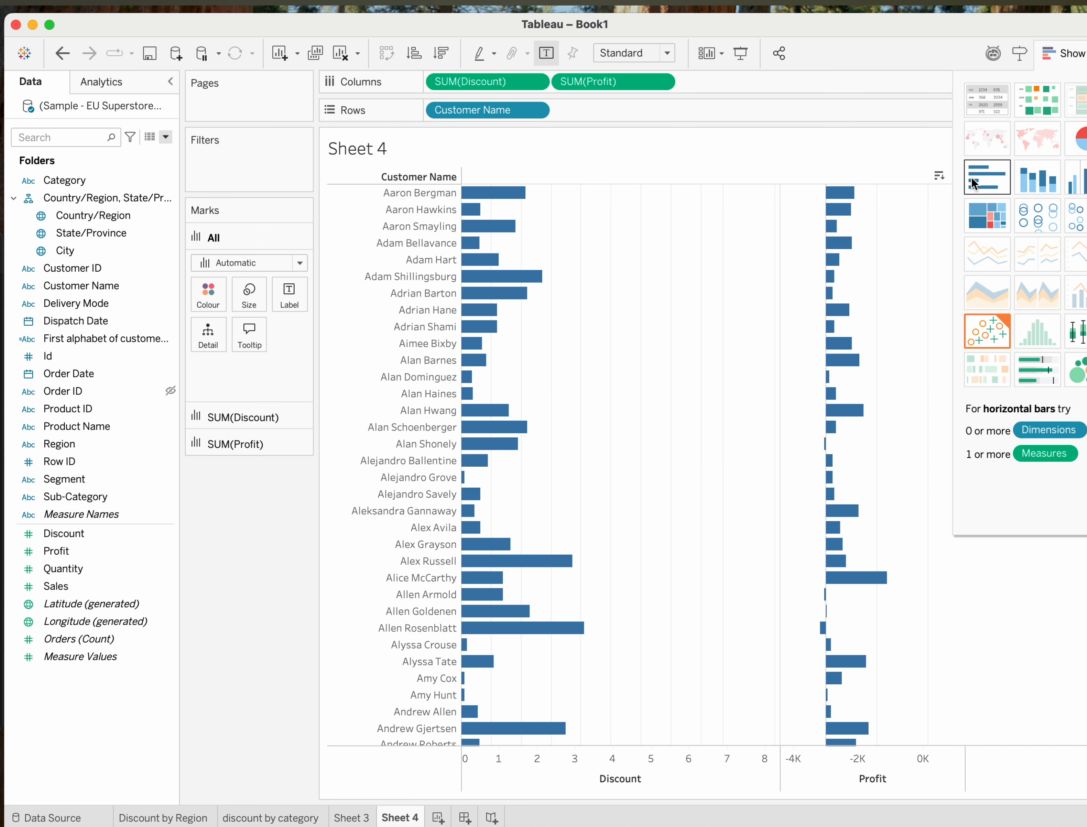
Change the chart to a treemap and inspect the discount and profit of individual customers.
{"action": "left_click", "coordinate": [985, 226]}
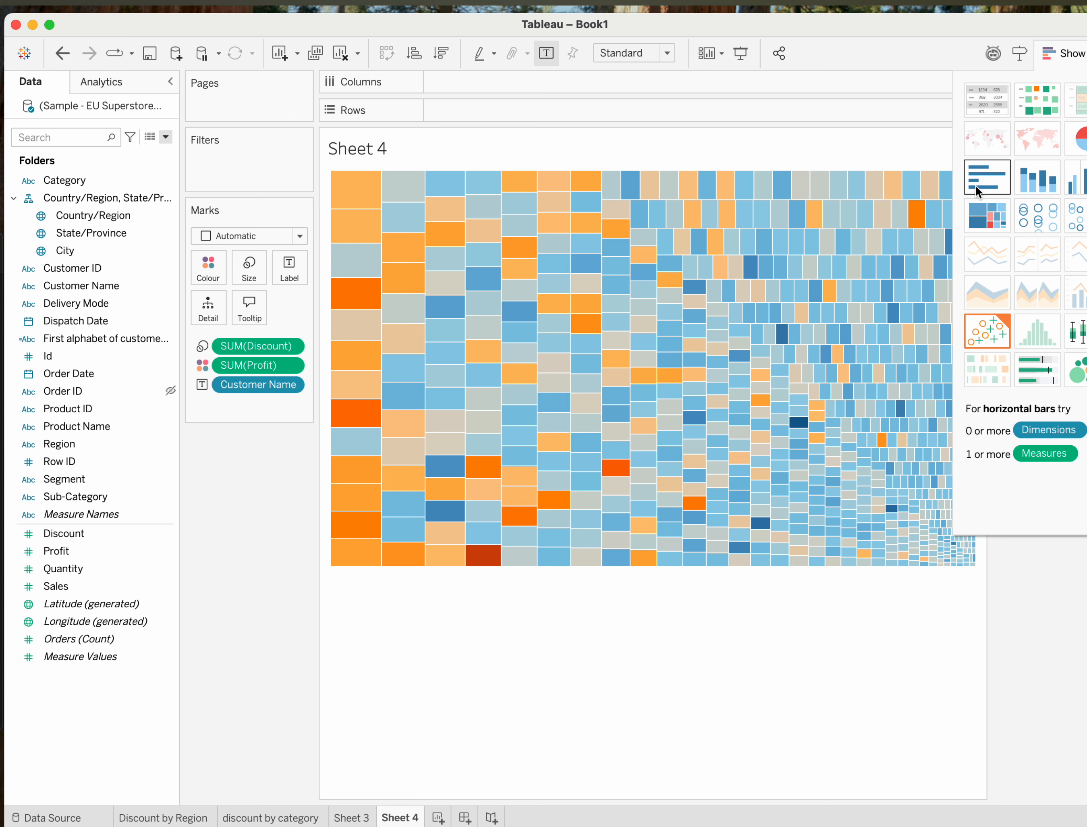
{"action": "mouse_move", "coordinate": [896, 504]}
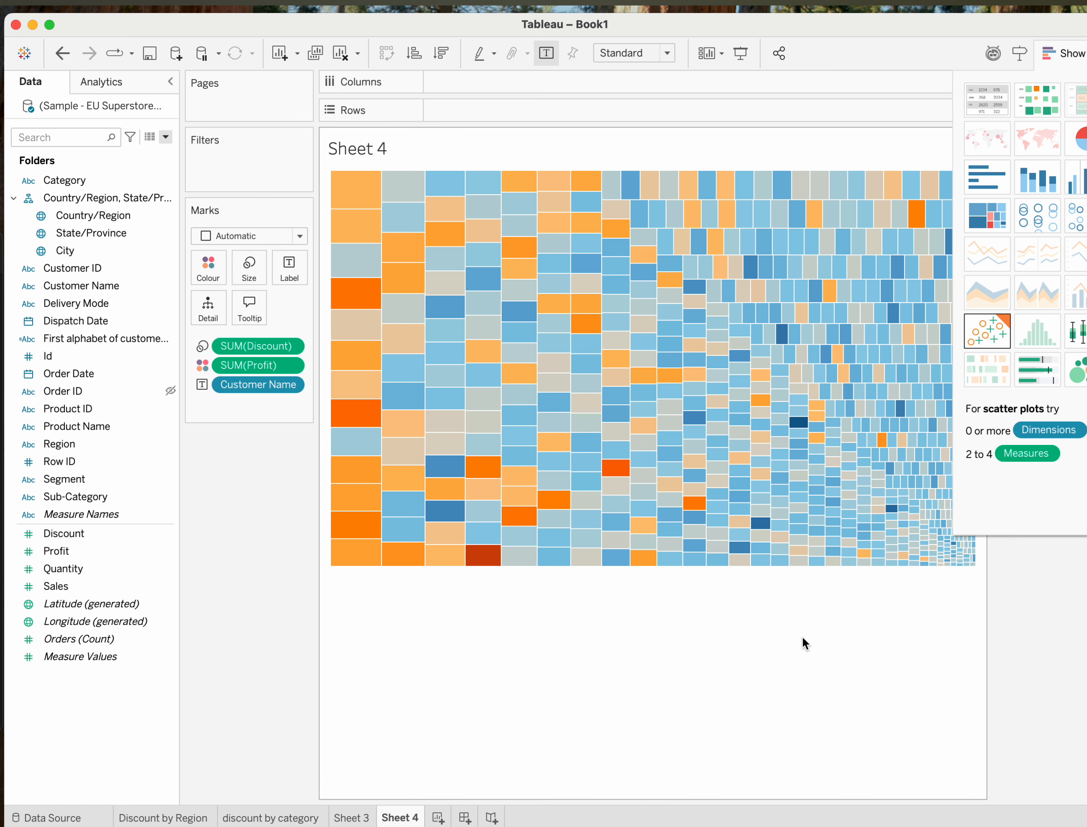
{"action": "left_click", "coordinate": [1070, 53]}
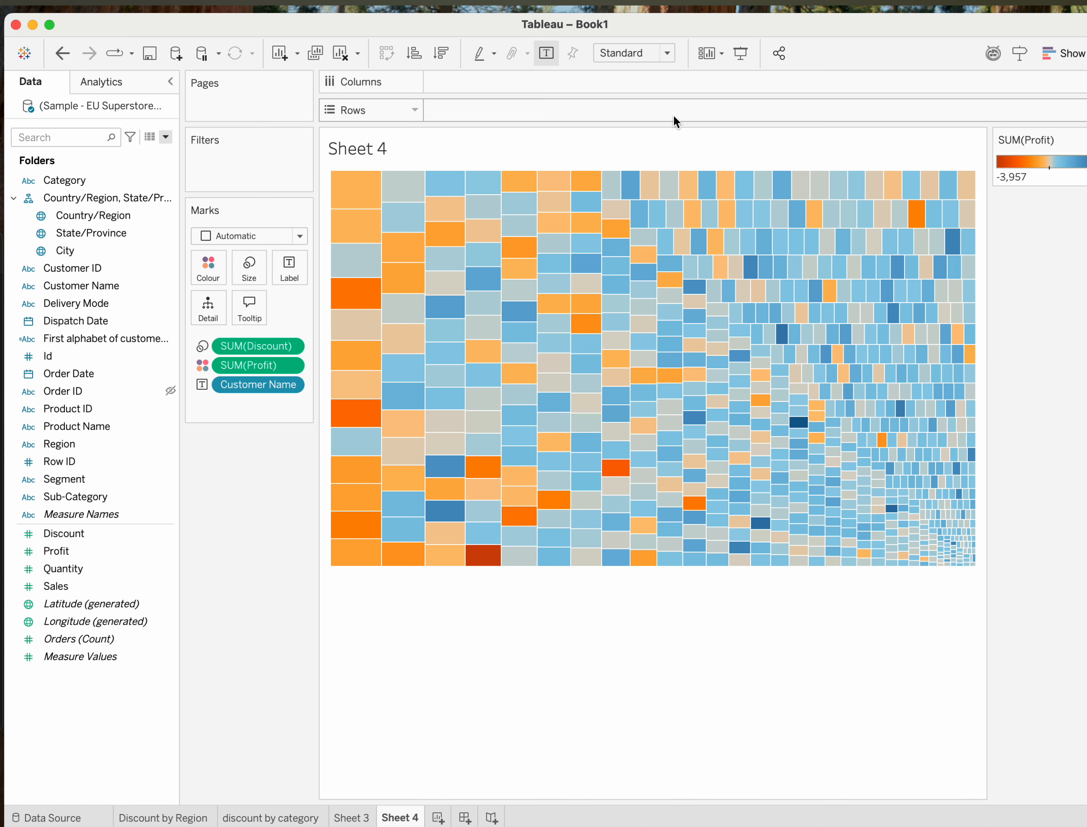
{"action": "mouse_move", "coordinate": [398, 278]}
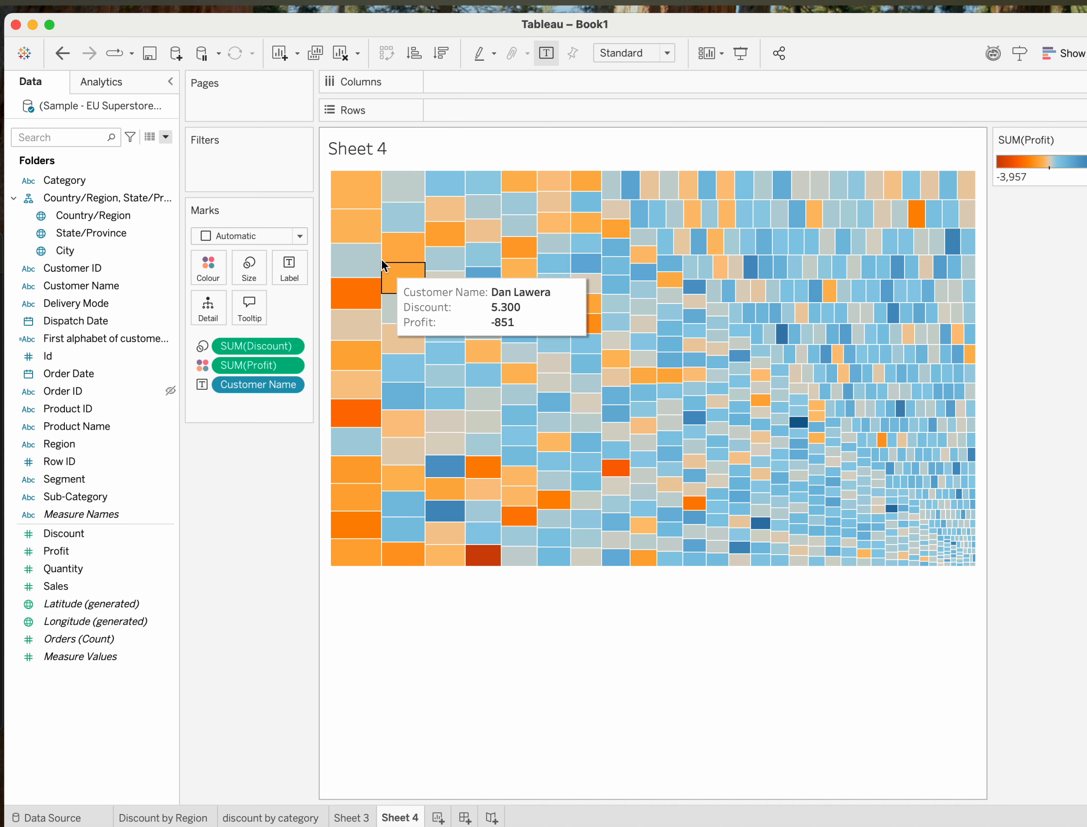
{"action": "mouse_move", "coordinate": [477, 318]}
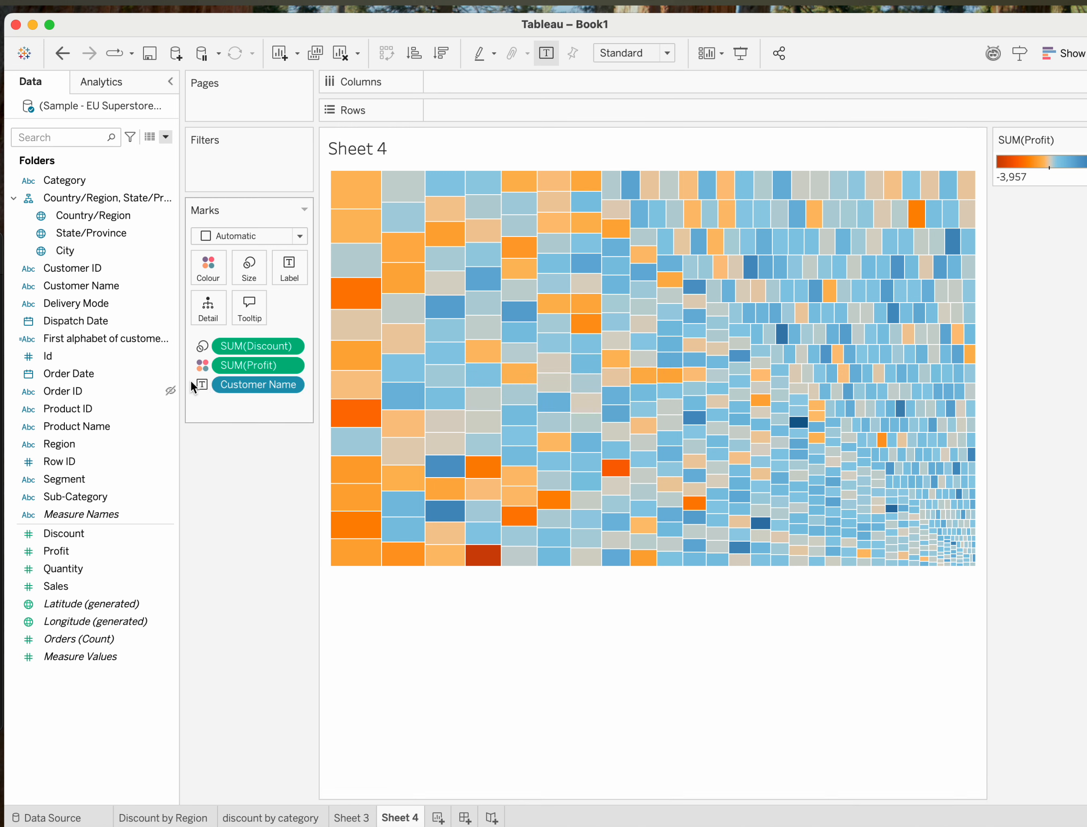
{"action": "mouse_move", "coordinate": [360, 396]}
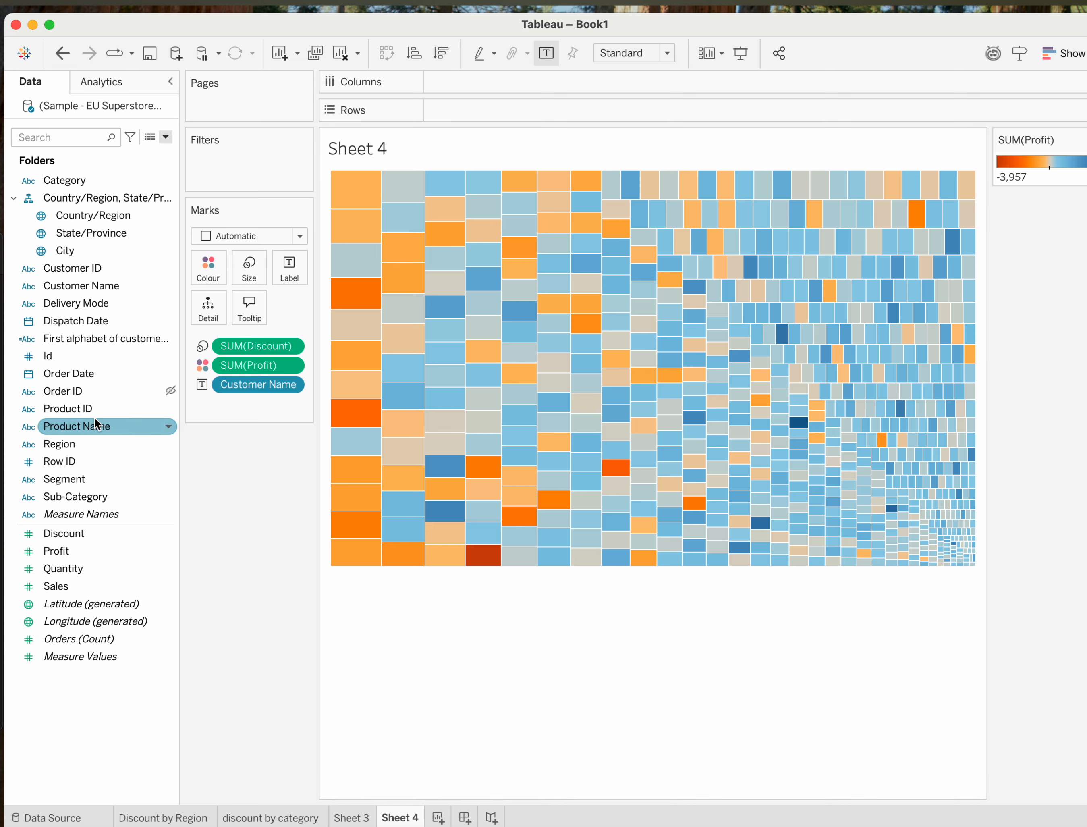
Filter the treemap by Region, keeping only Central.
{"action": "left_click_drag", "start_coordinate": [63, 442], "coordinate": [220, 157]}
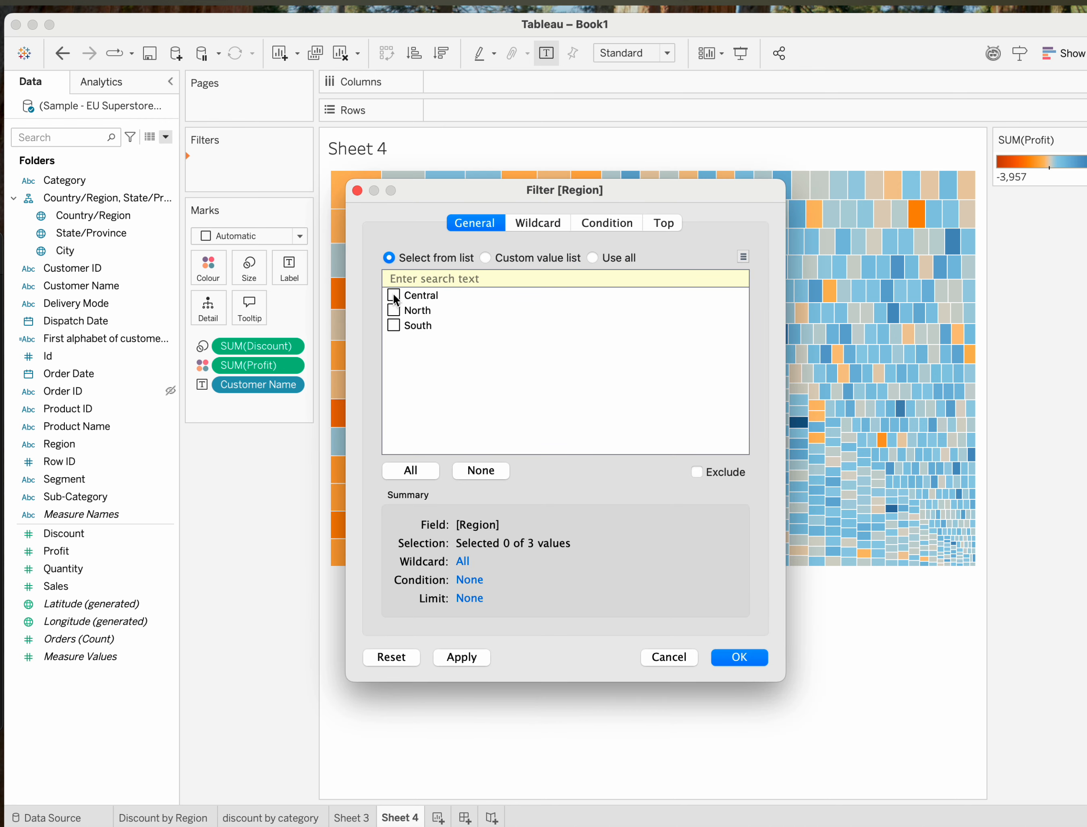
{"action": "left_click", "coordinate": [720, 663]}
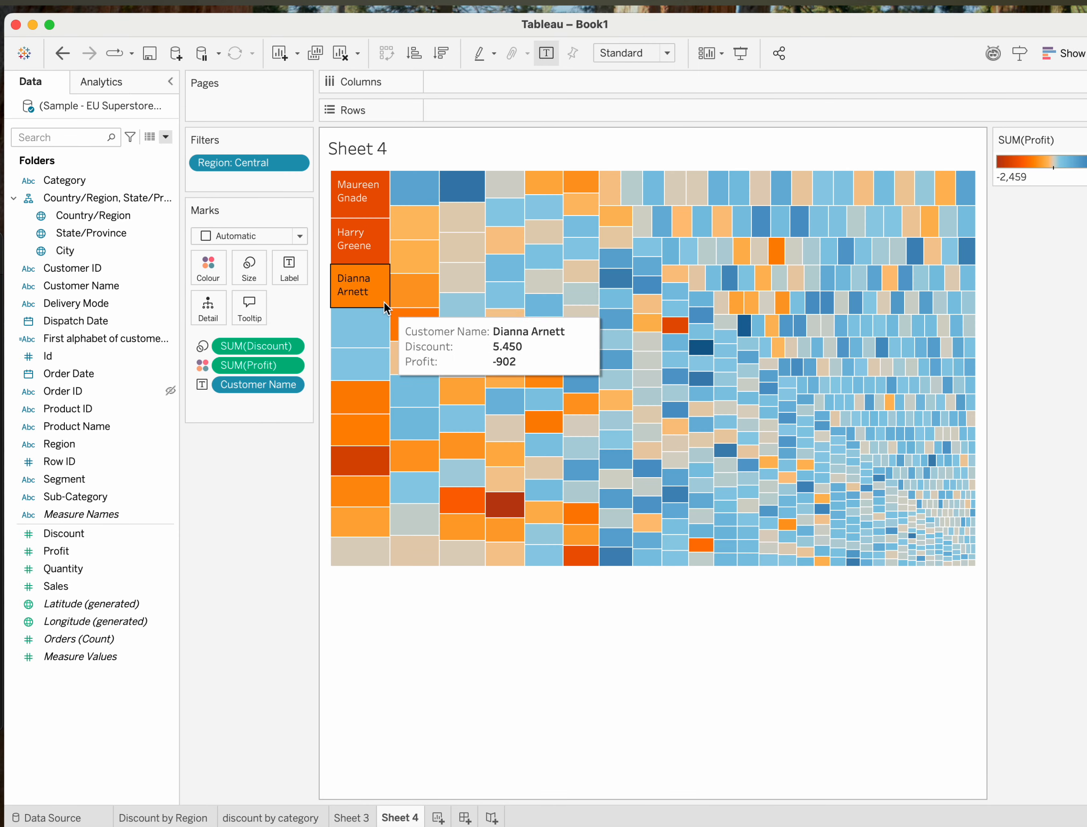
{"action": "mouse_move", "coordinate": [347, 211]}
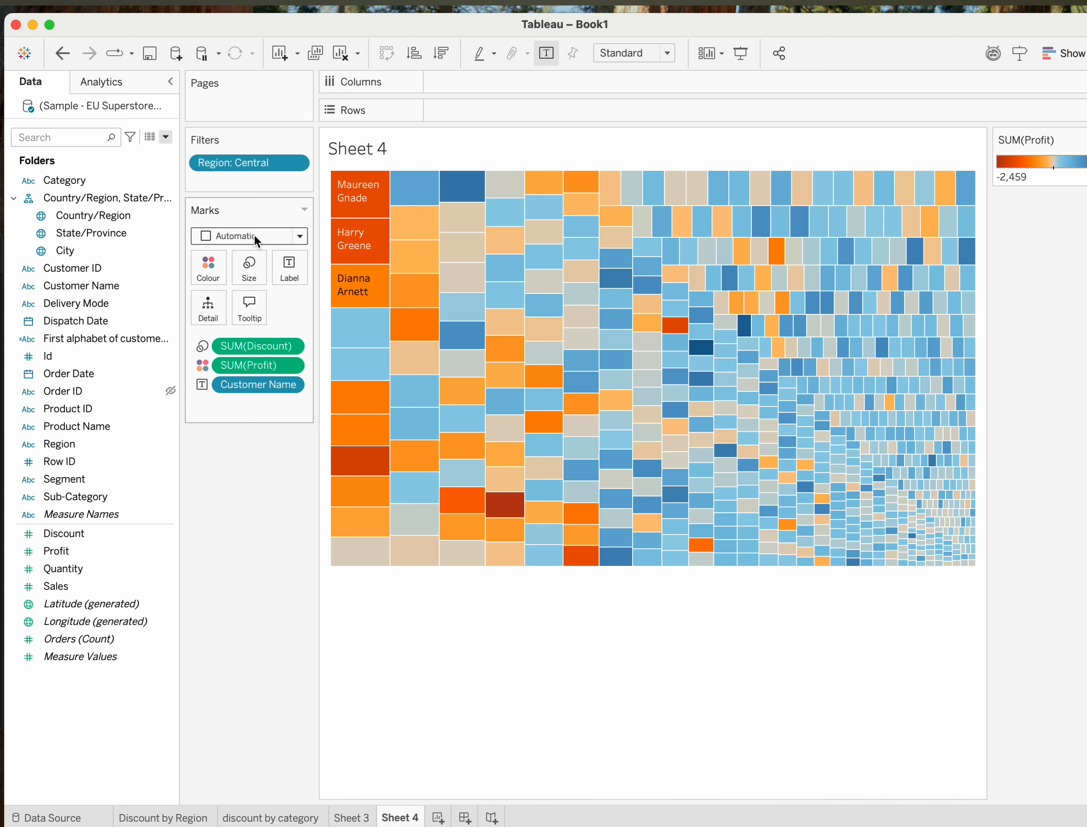
Add a Segment filter to the treemap that keeps only Consumer.
{"action": "left_click", "coordinate": [135, 373]}
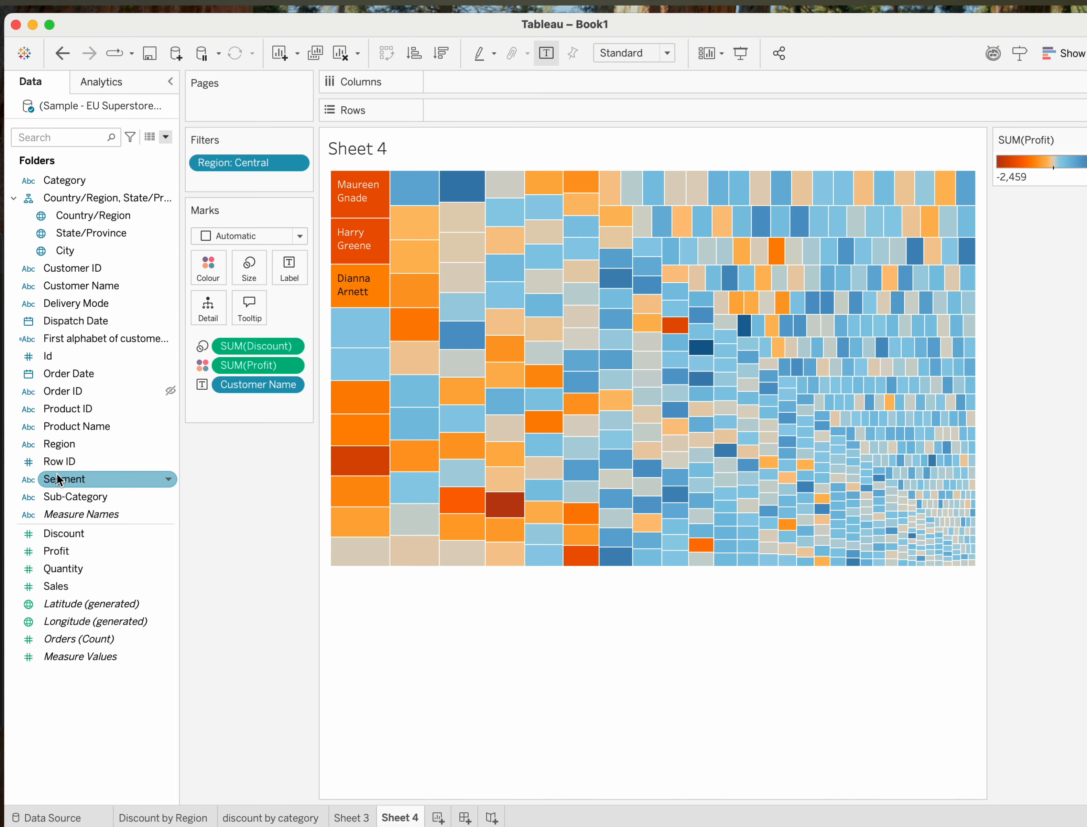
{"action": "left_click_drag", "start_coordinate": [59, 478], "coordinate": [214, 180]}
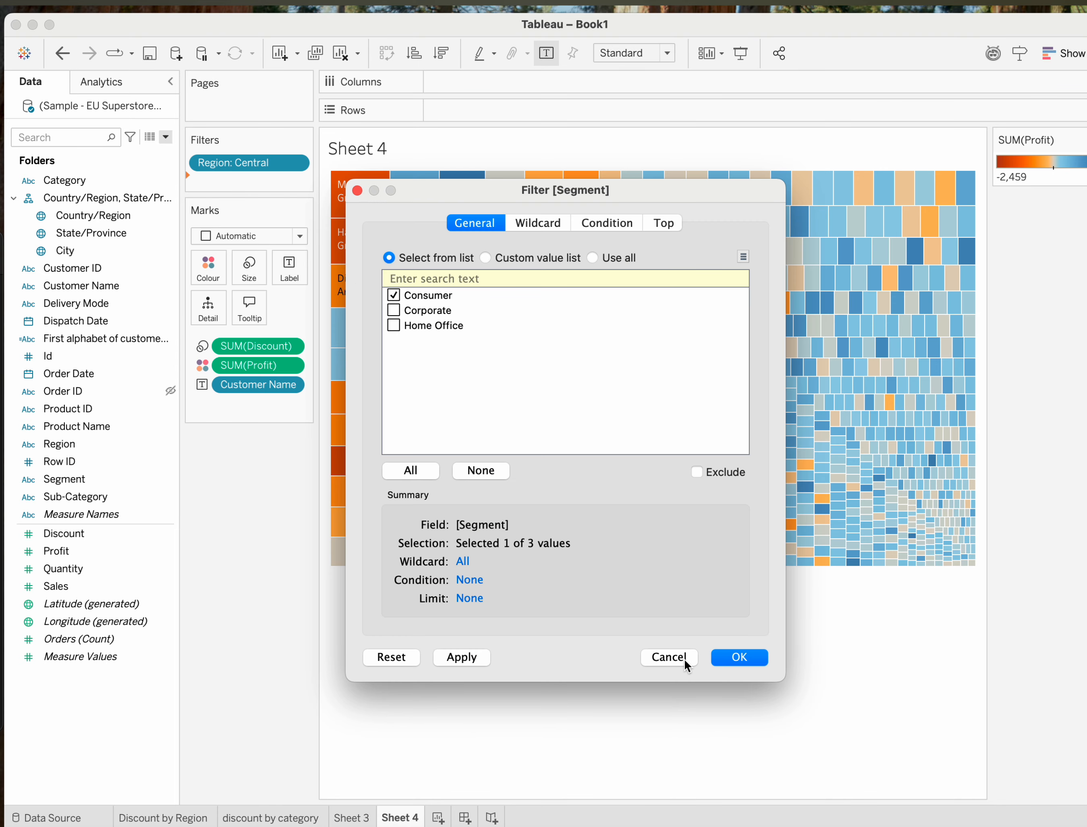
{"action": "left_click", "coordinate": [739, 657]}
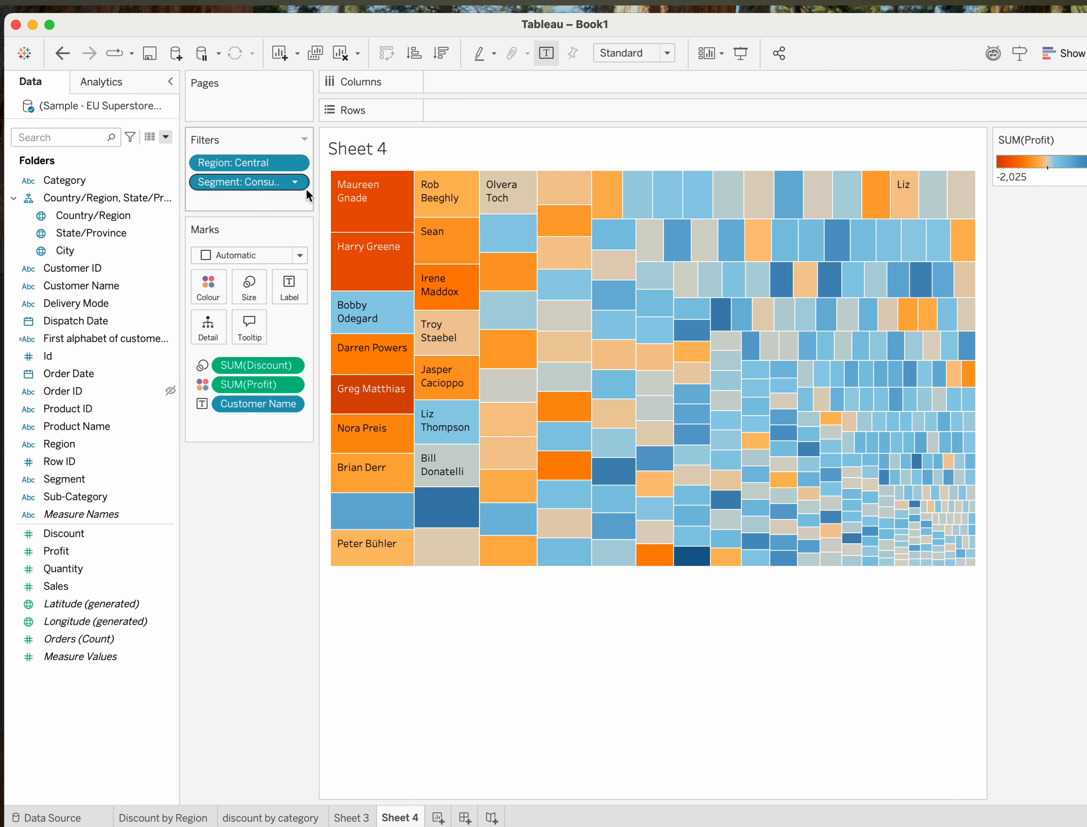
Show the Region filter as an interactive control beside the treemap.
{"action": "left_click", "coordinate": [294, 164]}
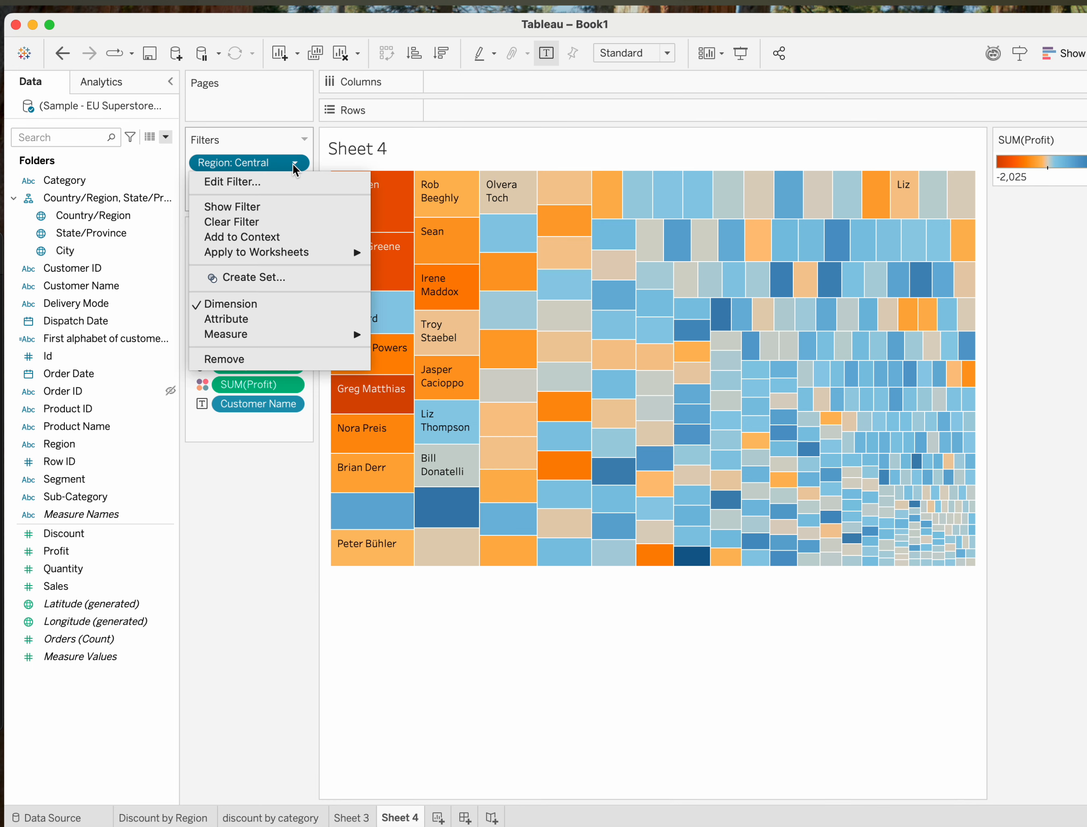
{"action": "left_click", "coordinate": [292, 522]}
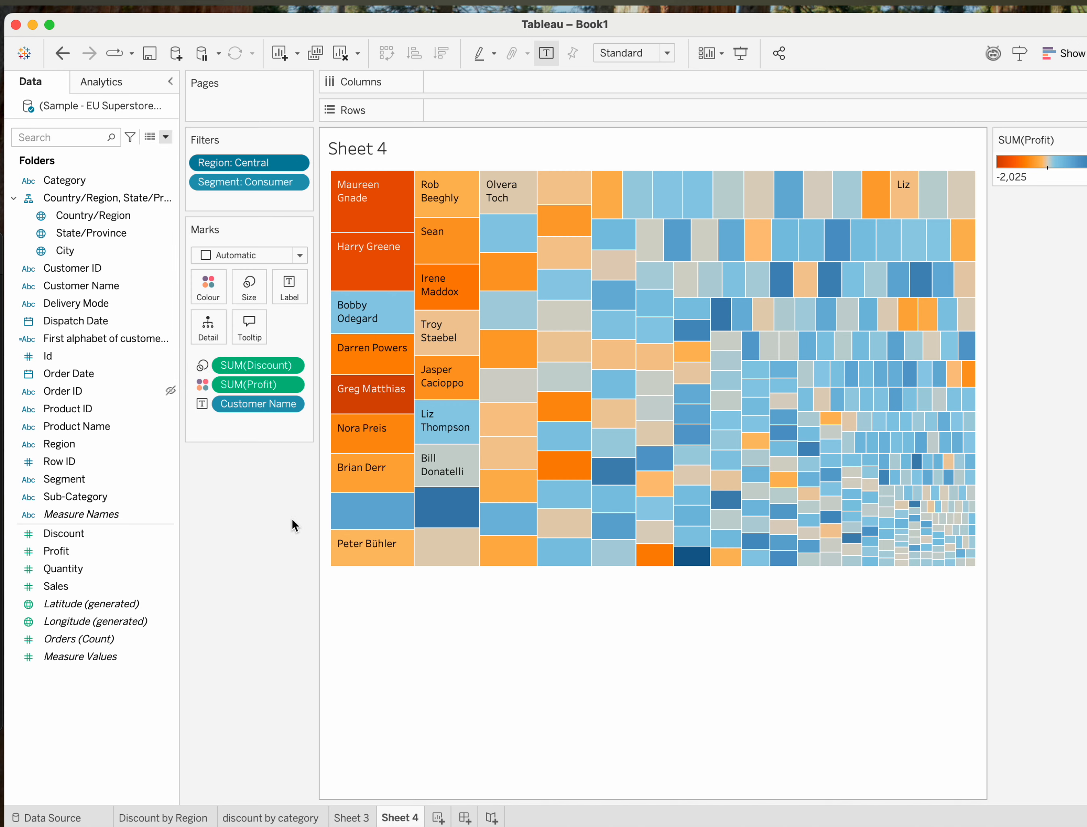
{"action": "left_click", "coordinate": [295, 163]}
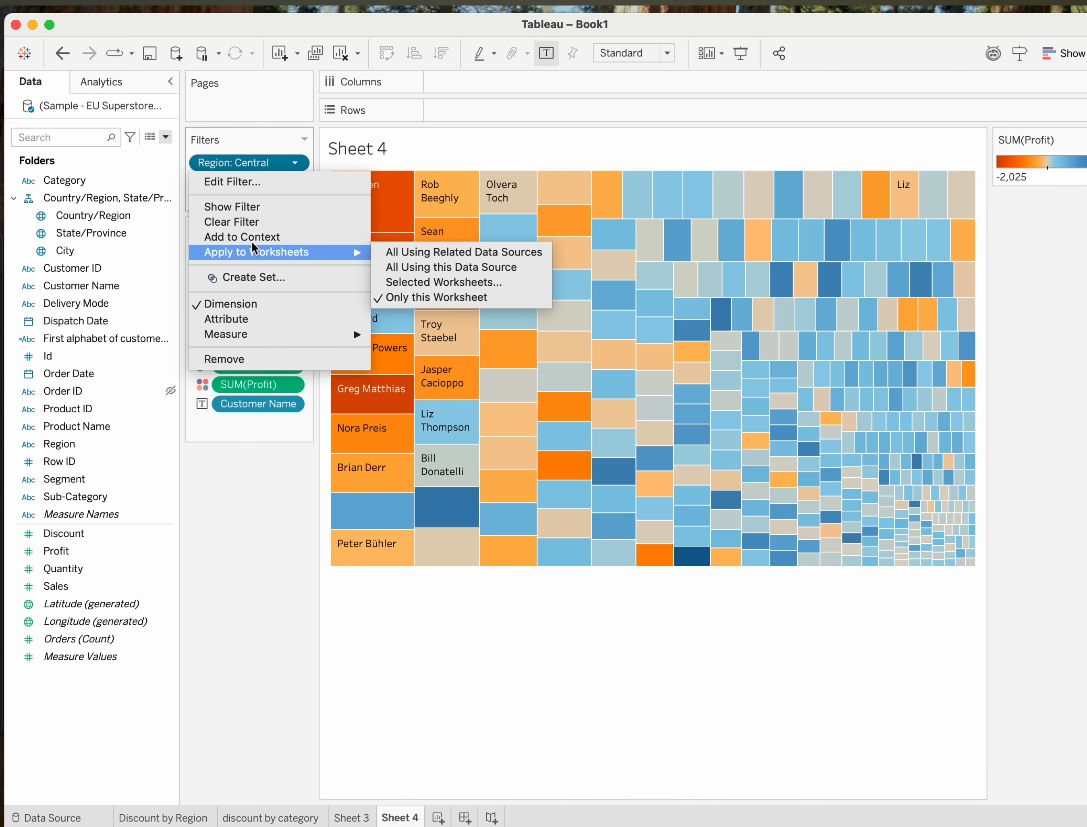
{"action": "left_click", "coordinate": [242, 201]}
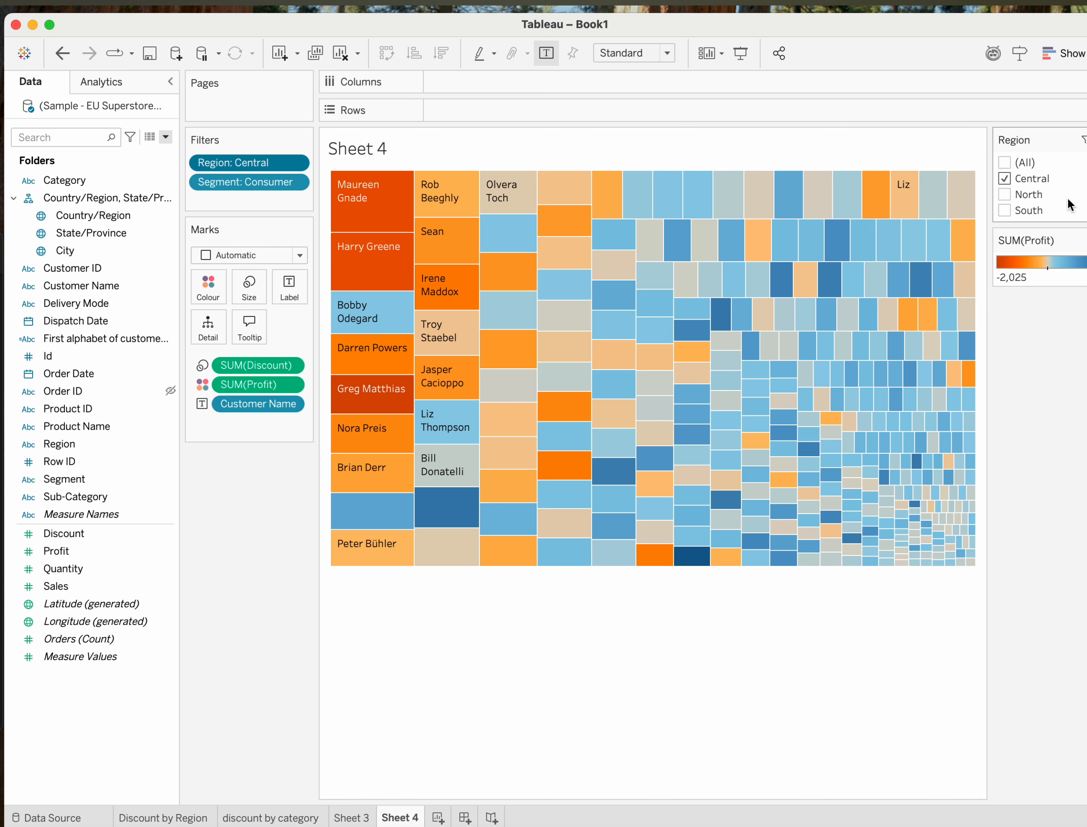
Switch the Region filter control from Central to North only, and finally to South only.
{"action": "left_click", "coordinate": [1005, 179]}
{"action": "left_click", "coordinate": [1003, 193]}
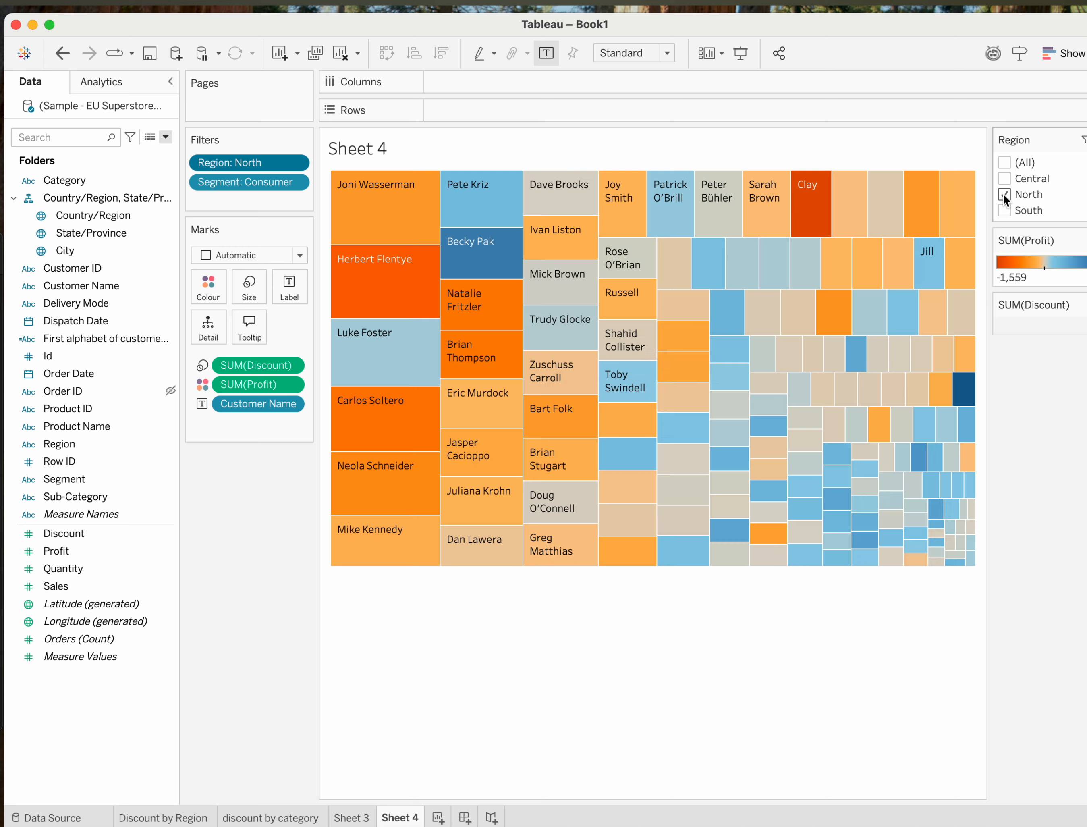
{"action": "left_click", "coordinate": [1004, 194]}
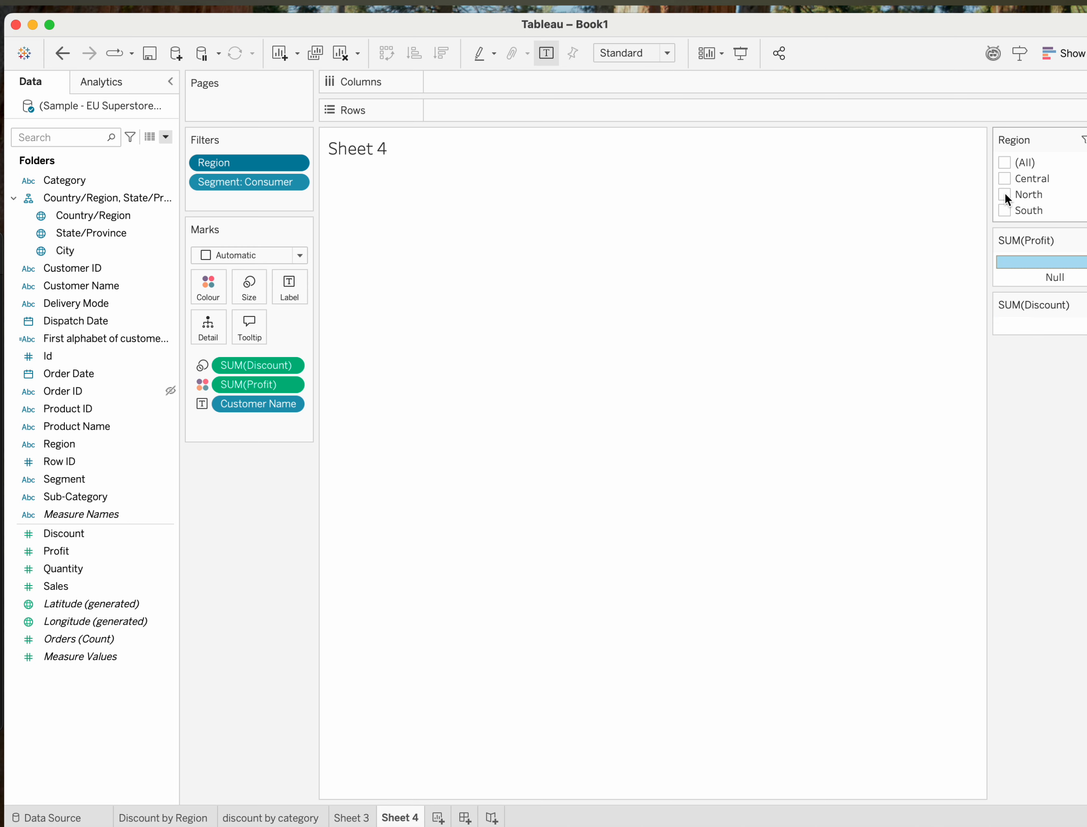
{"action": "left_click", "coordinate": [1003, 210]}
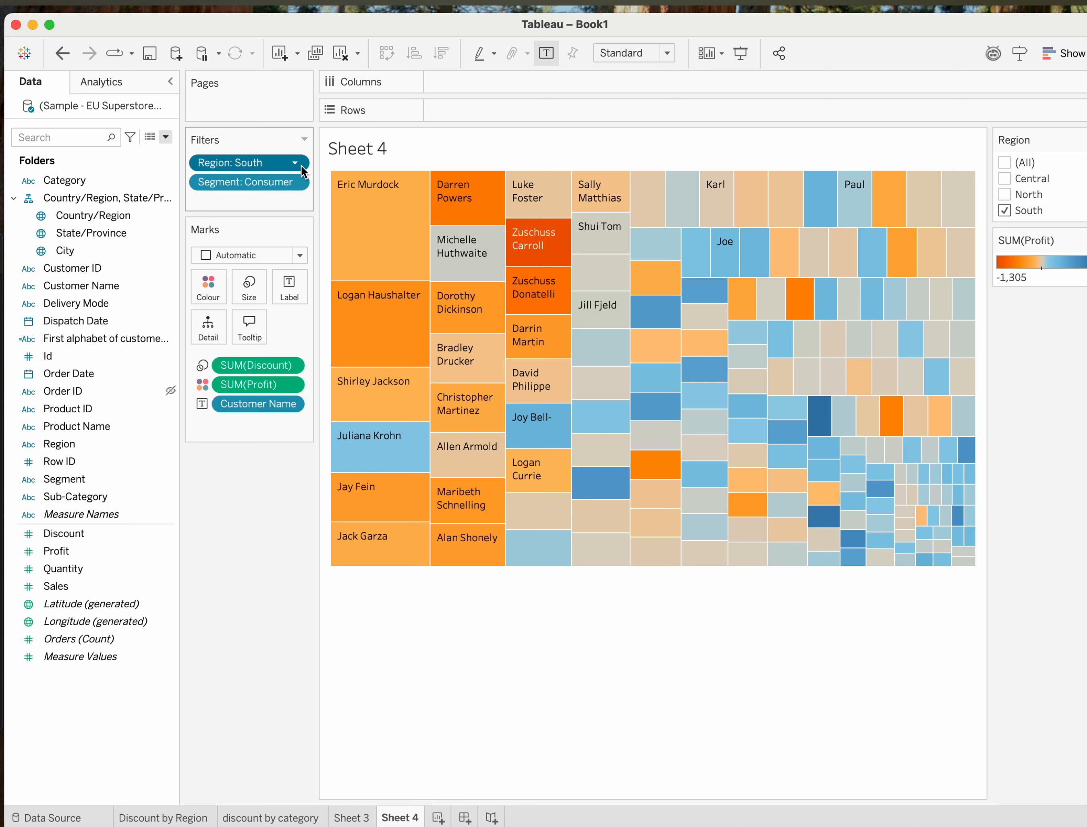
Show the Segment filter as an interactive control beside the treemap.
{"action": "left_click", "coordinate": [296, 181]}
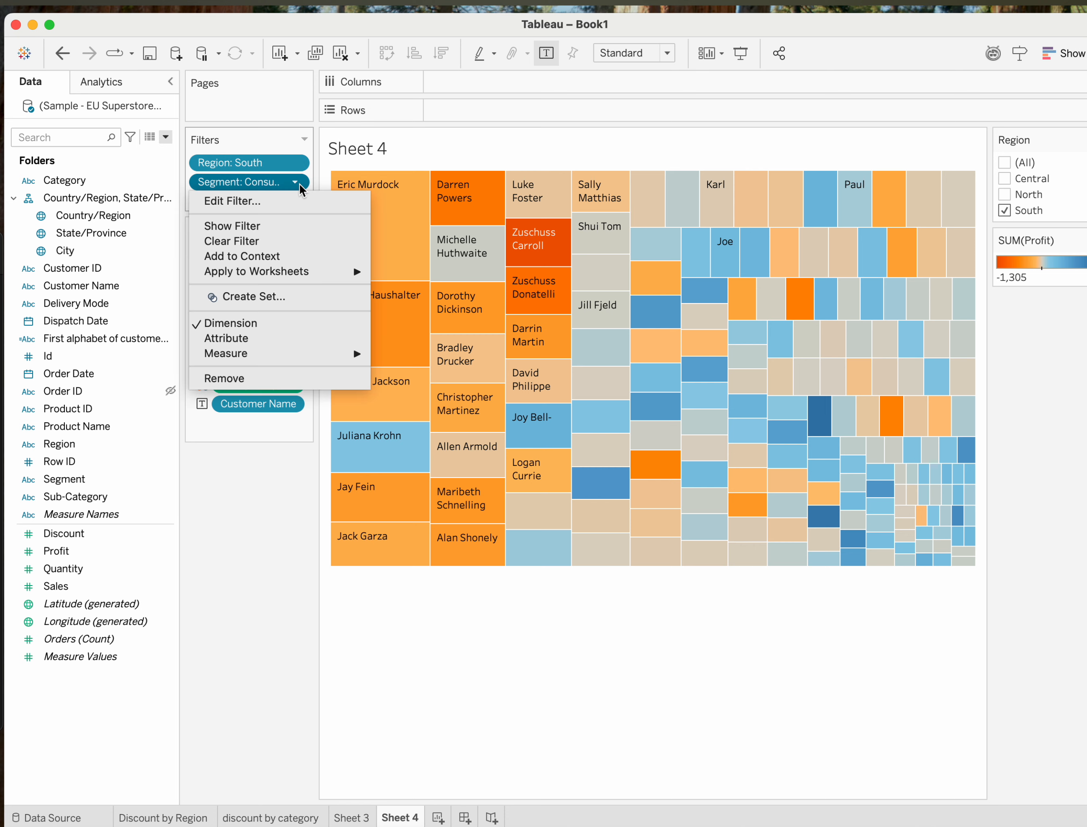
{"action": "left_click", "coordinate": [228, 225]}
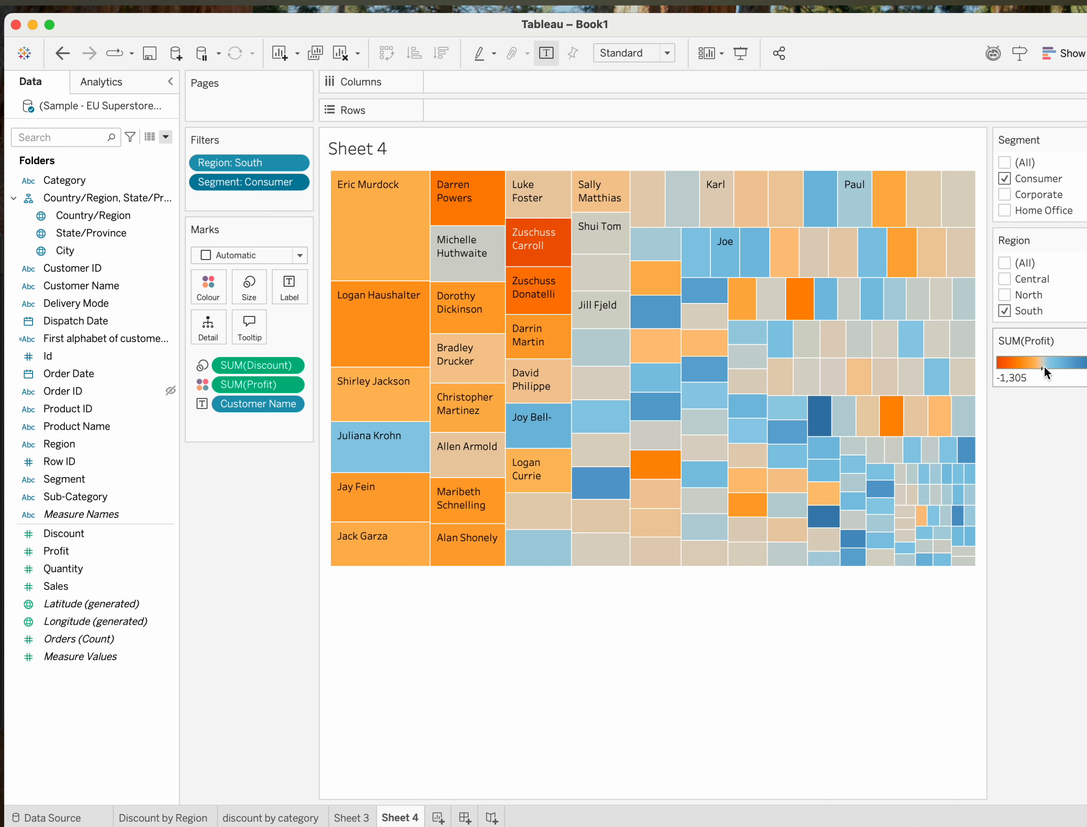
Colour the treemap by Product Name instead of Profit and undo the change.
{"action": "left_click", "coordinate": [116, 360]}
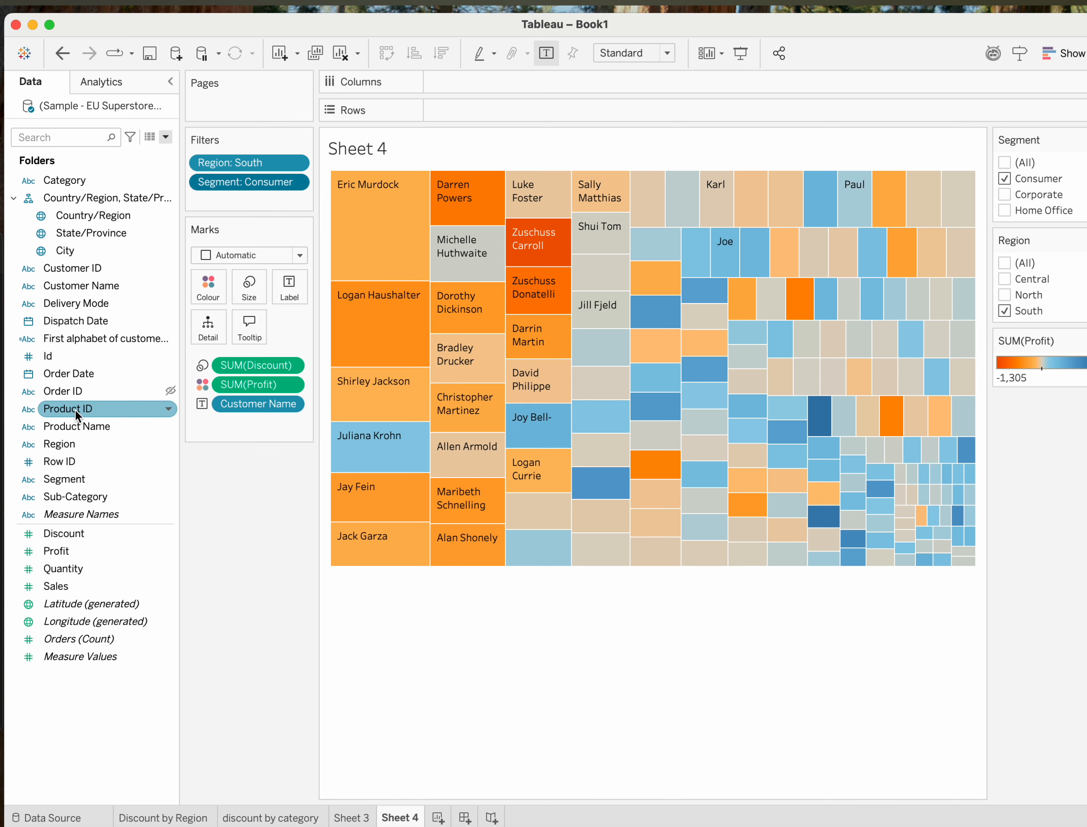
{"action": "left_click_drag", "start_coordinate": [74, 423], "coordinate": [215, 284]}
{"action": "mouse_move", "coordinate": [354, 354]}
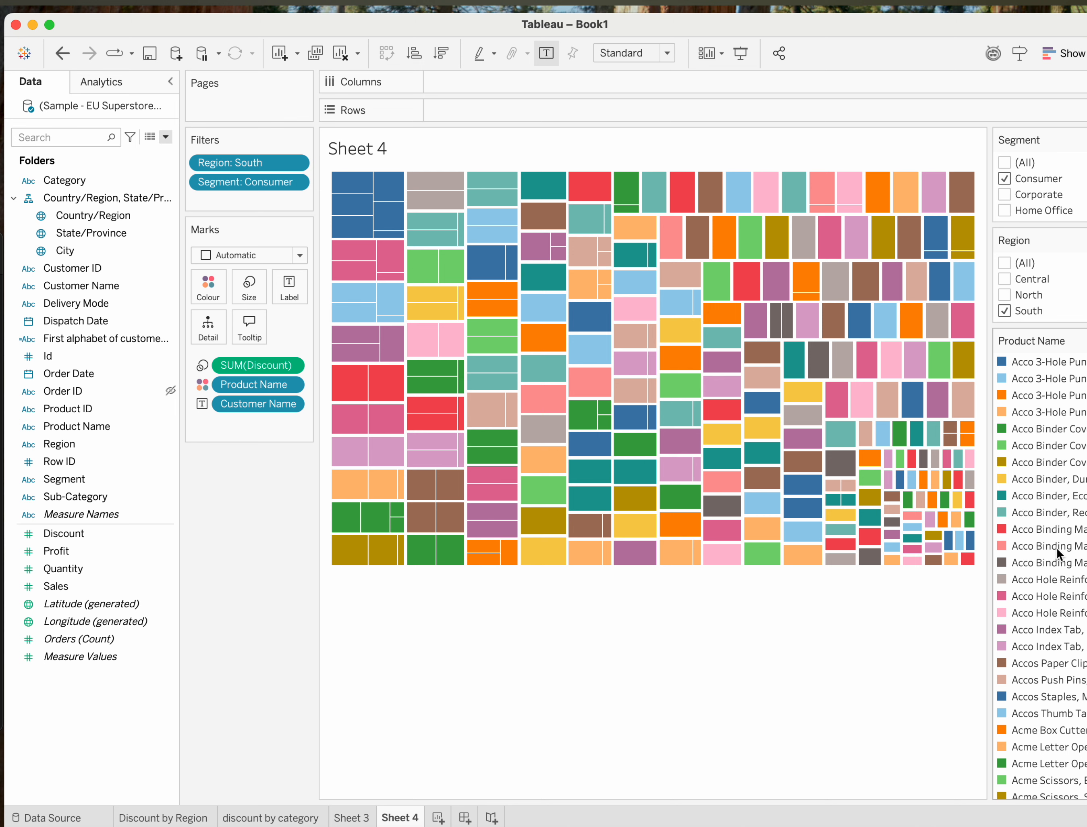
{"action": "left_click", "coordinate": [67, 56]}
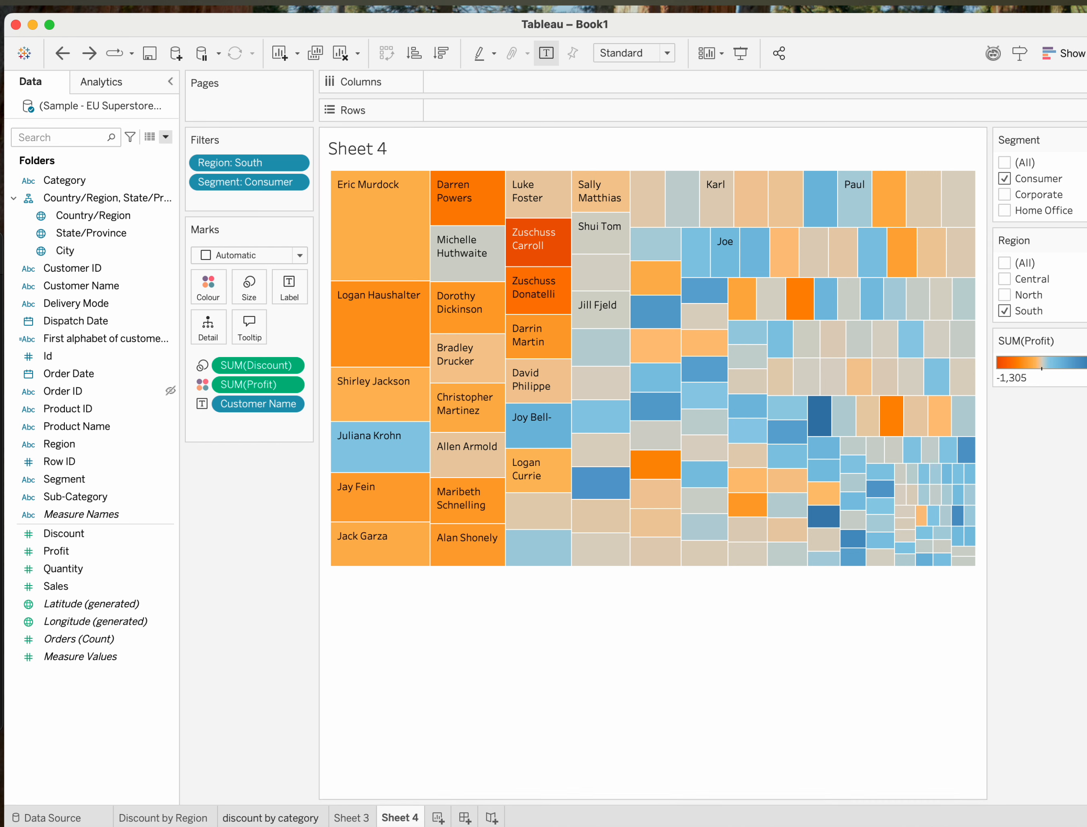
{"action": "mouse_move", "coordinate": [281, 806]}
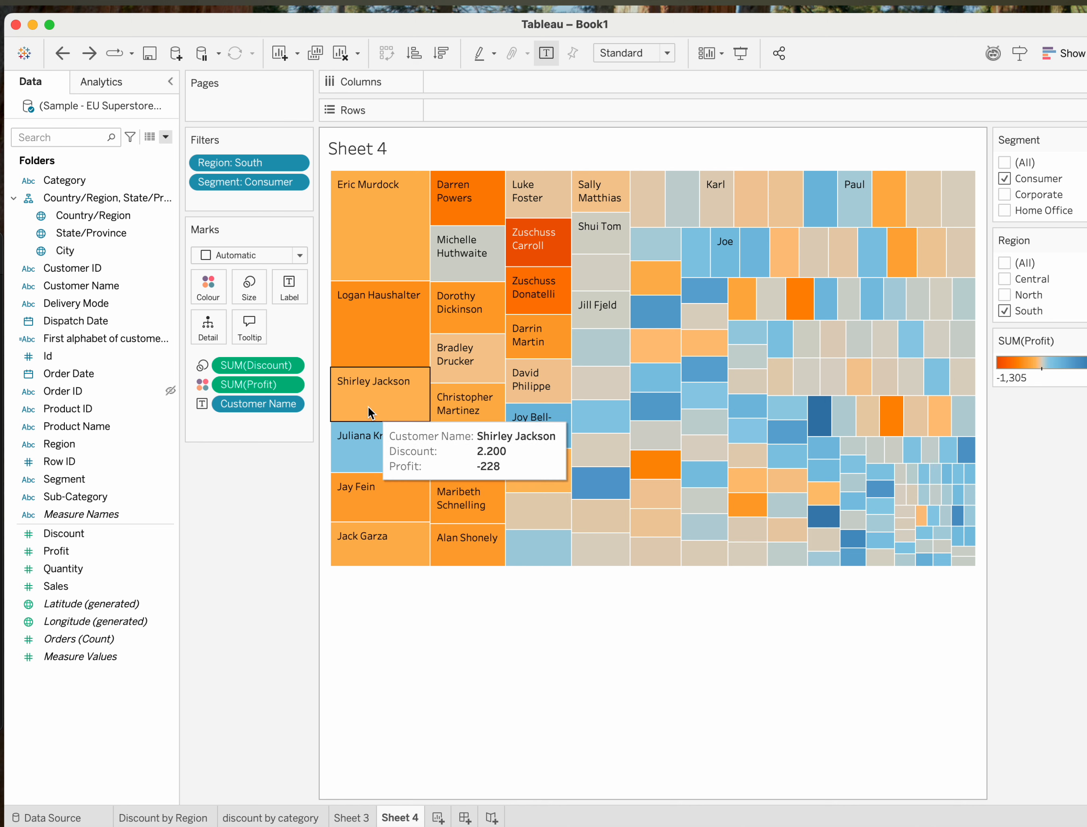
{"action": "mouse_move", "coordinate": [527, 255]}
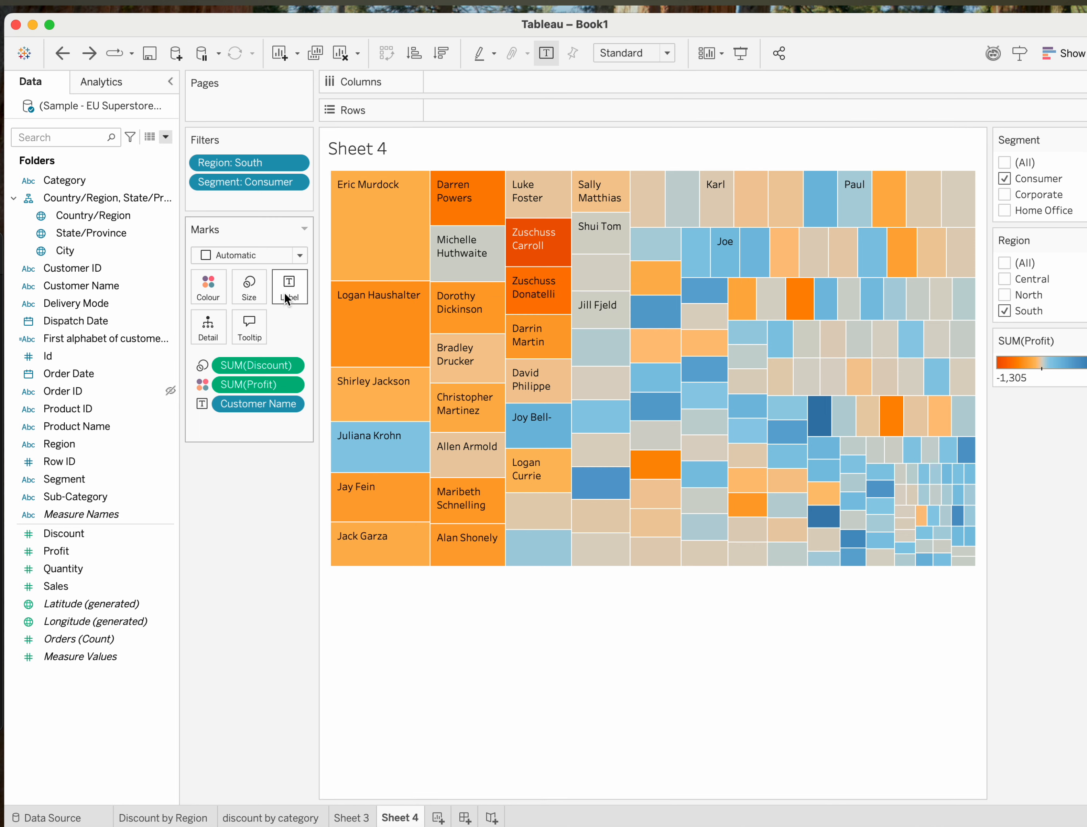
Review the treemap's tooltip content and display options without editing them.
{"action": "left_click", "coordinate": [247, 325]}
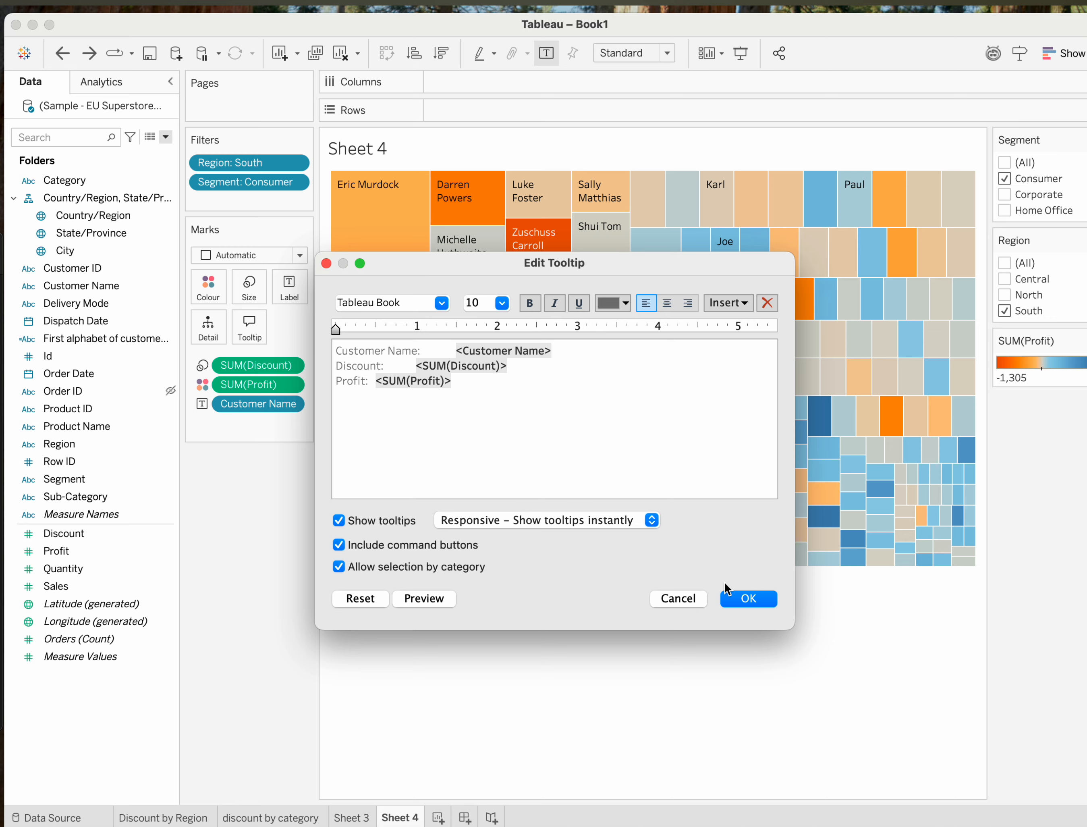
{"action": "left_click", "coordinate": [735, 591]}
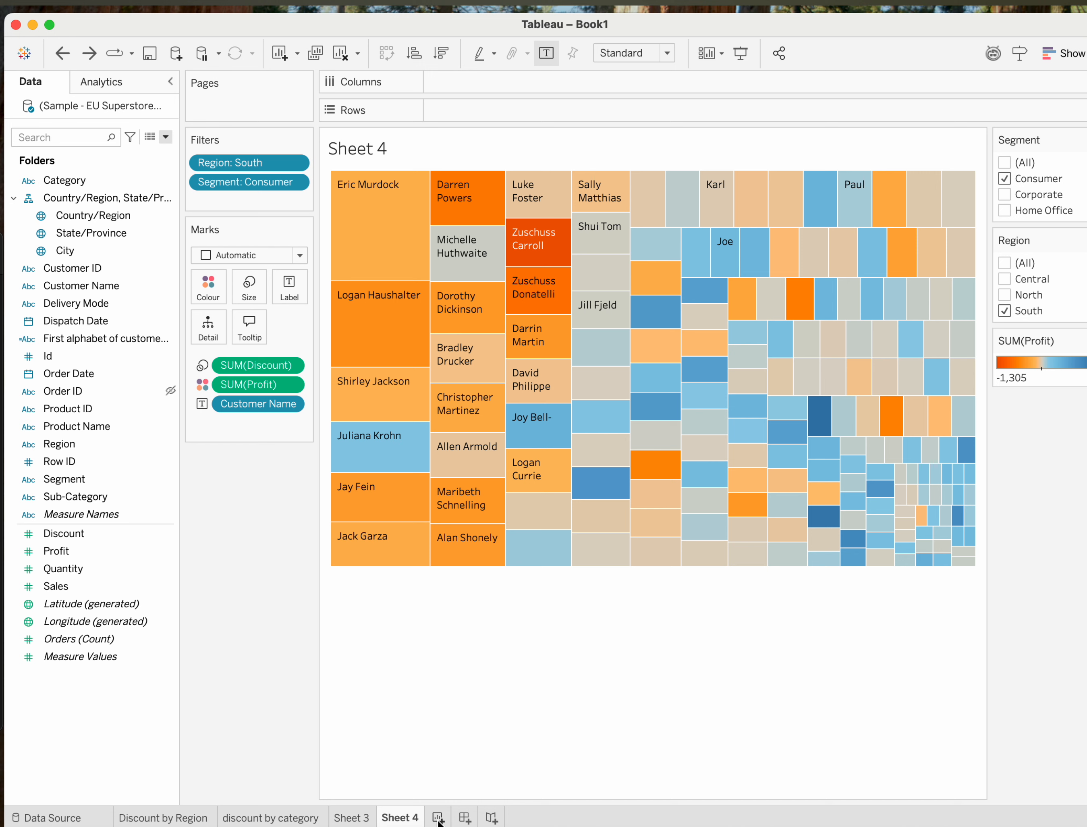
Create a new dashboard and place the discount by category sheet beside Discount by Region, with the category chart first.
{"action": "left_click", "coordinate": [464, 818]}
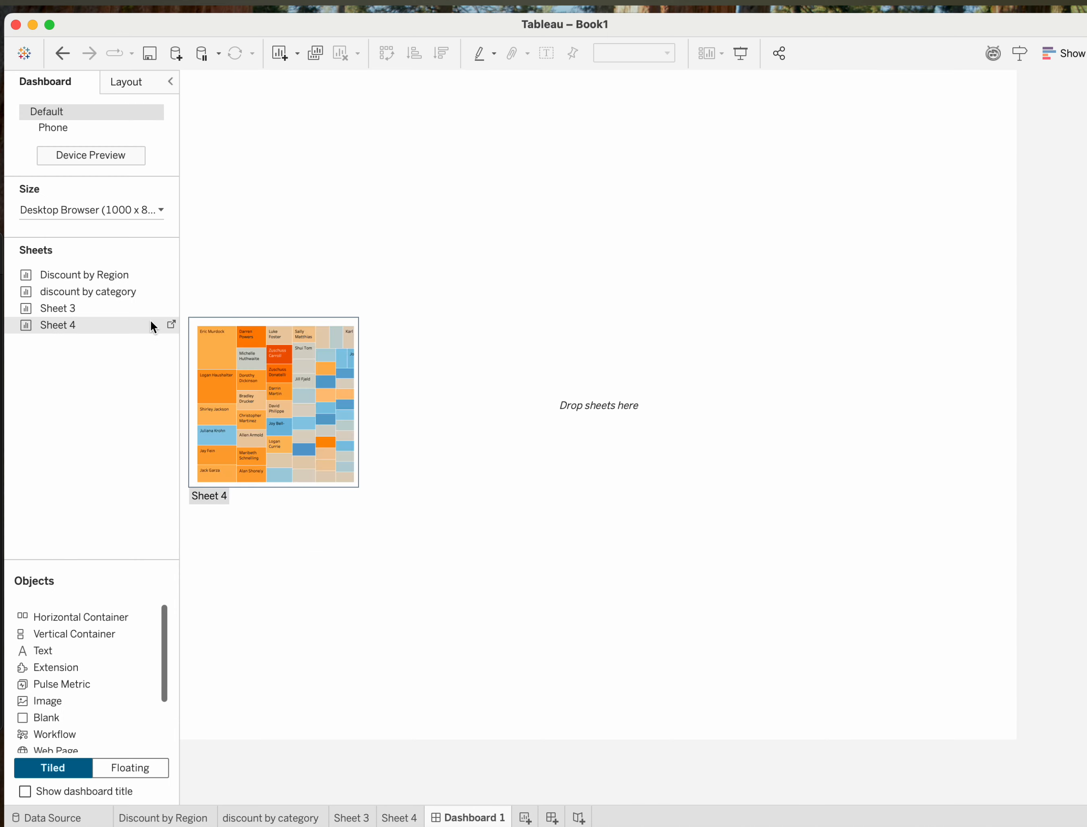
{"action": "mouse_move", "coordinate": [111, 307]}
{"action": "mouse_move", "coordinate": [80, 269]}
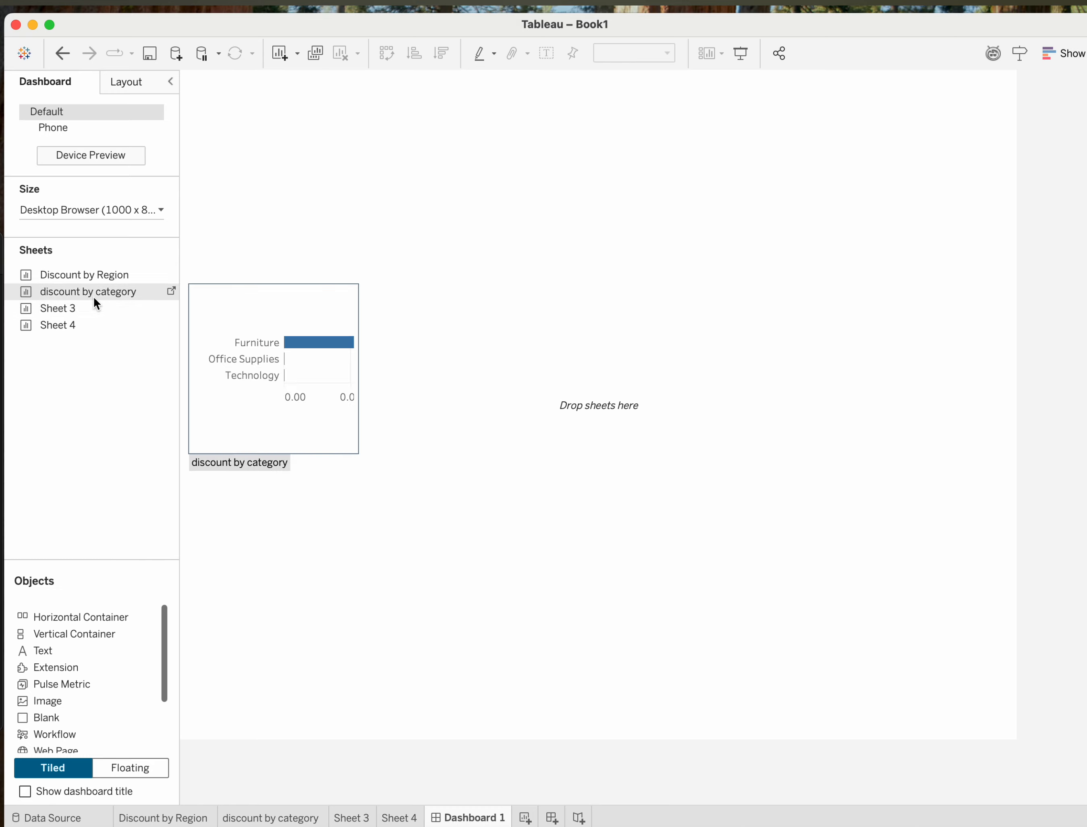
{"action": "left_click_drag", "start_coordinate": [76, 275], "coordinate": [262, 187]}
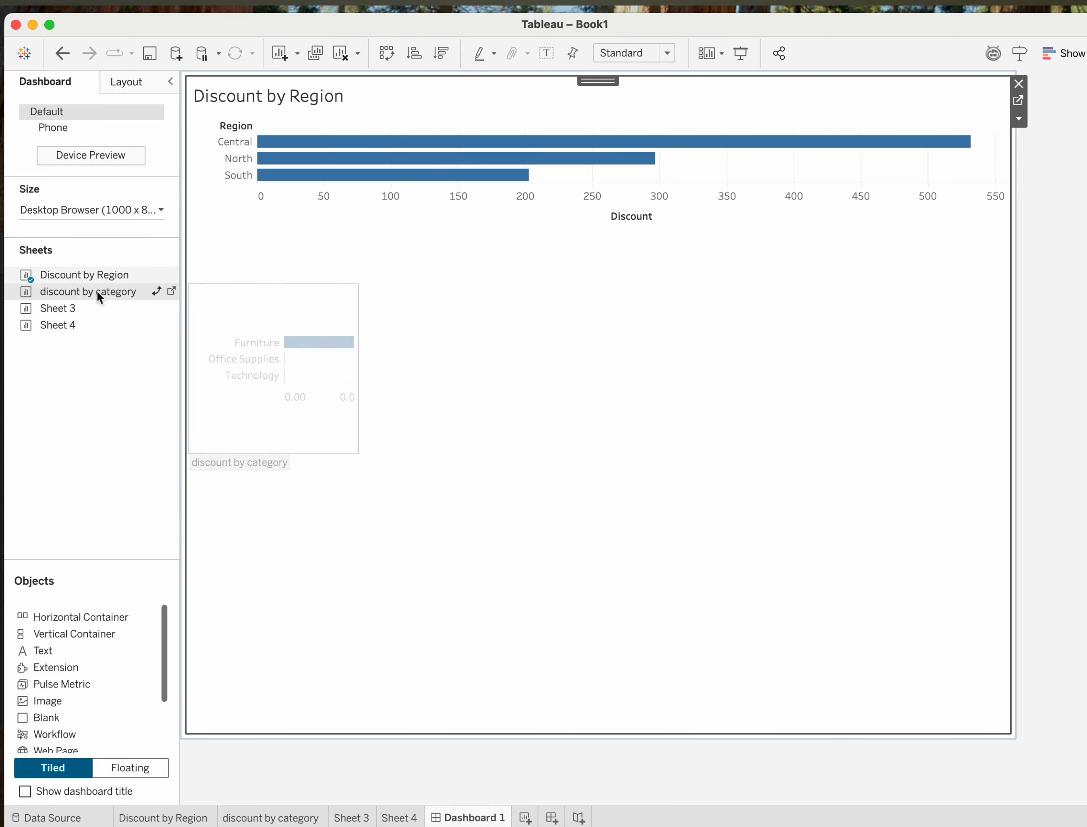
{"action": "left_click_drag", "start_coordinate": [97, 290], "coordinate": [301, 365]}
Add Sheet 3 to the dashboard beneath discount by category and Sheet 4 beneath Discount by Region.
{"action": "mouse_move", "coordinate": [88, 331]}
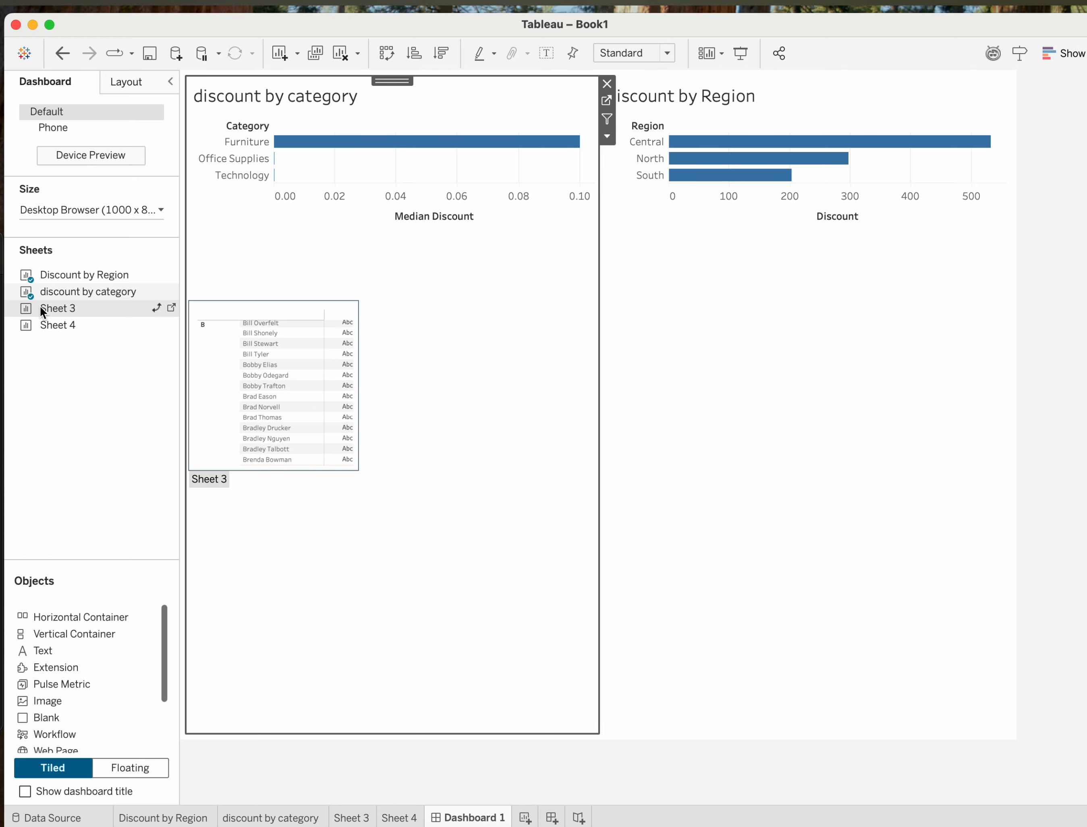
{"action": "mouse_move", "coordinate": [53, 307]}
{"action": "left_mouse_down"}
{"action": "mouse_move", "coordinate": [271, 475]}
{"action": "mouse_move", "coordinate": [270, 498]}
{"action": "mouse_move", "coordinate": [485, 623]}
{"action": "left_mouse_up"}
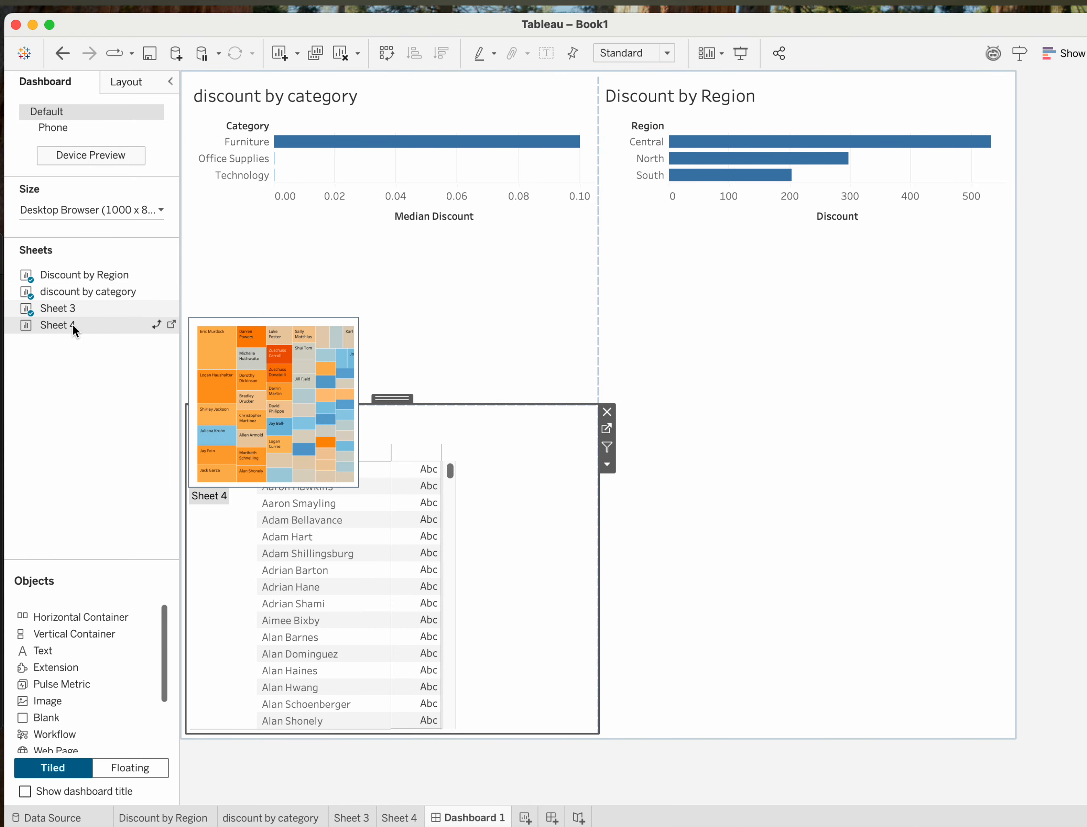
{"action": "left_click_drag", "start_coordinate": [73, 323], "coordinate": [791, 588]}
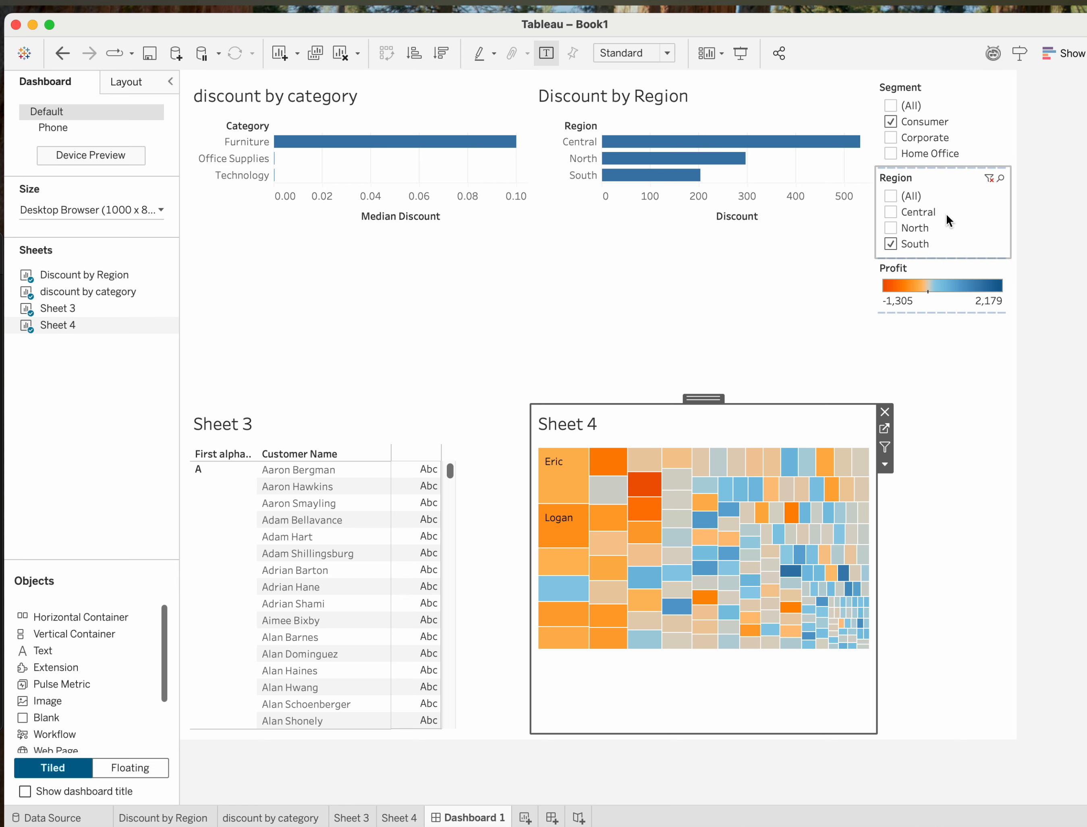
Show the Region filter of the Discount by Region chart as a control on the dashboard.
{"action": "mouse_move", "coordinate": [695, 168]}
{"action": "left_click", "coordinate": [767, 110]}
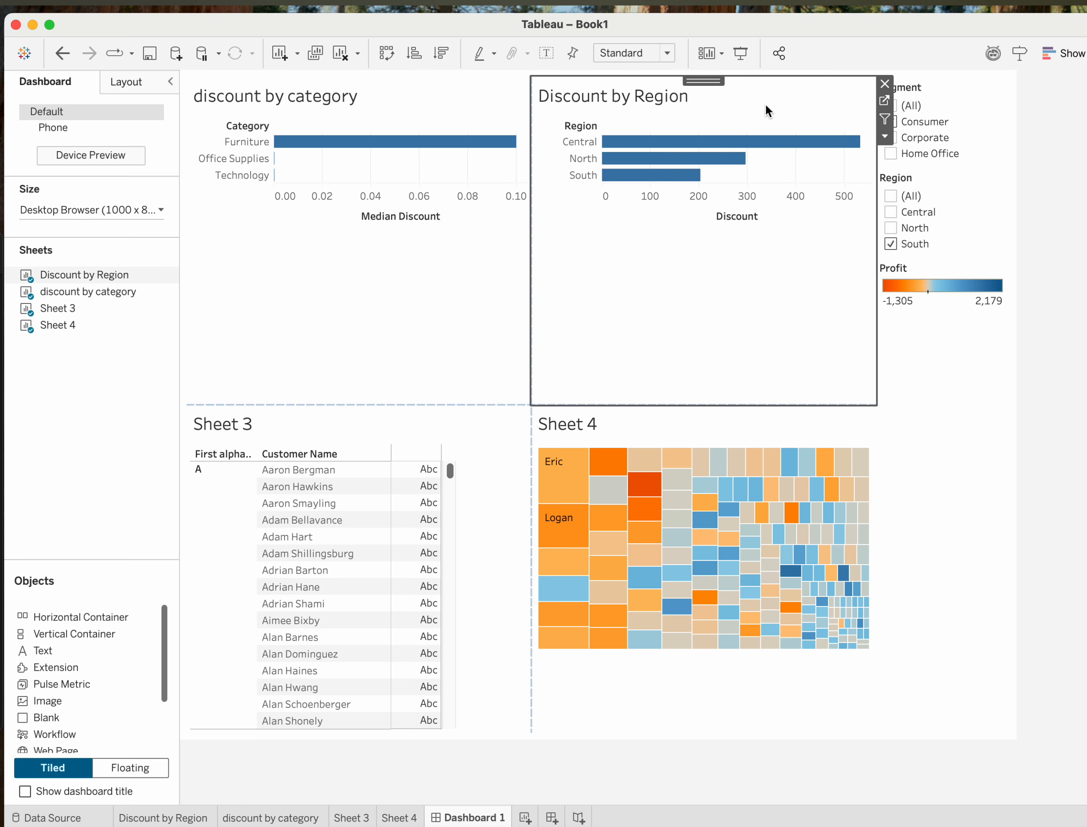
{"action": "left_click", "coordinate": [885, 137]}
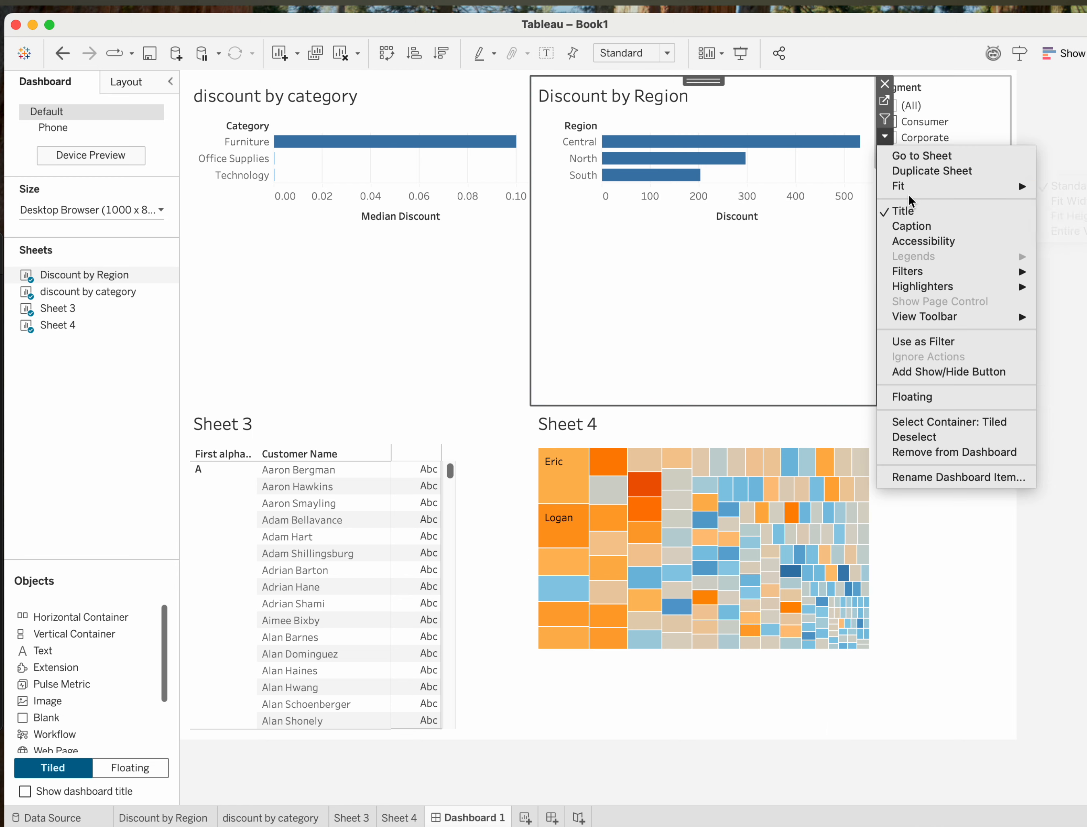
{"action": "left_click", "coordinate": [883, 134]}
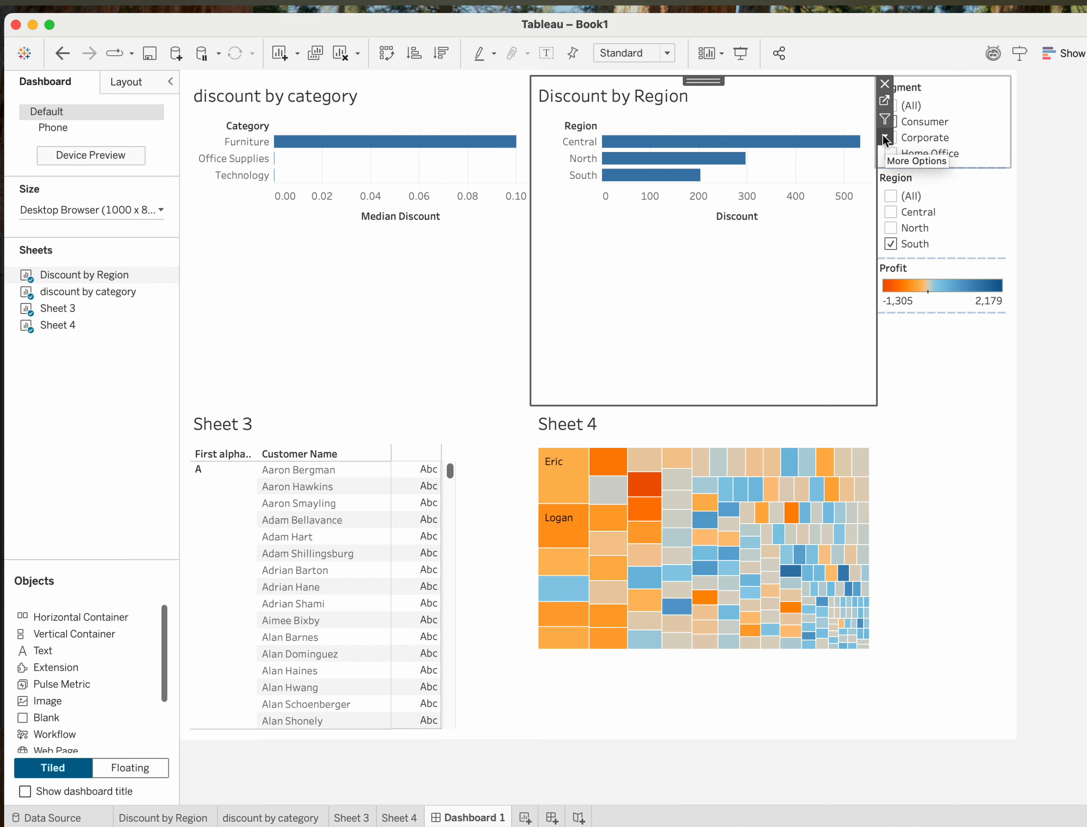
{"action": "left_click", "coordinate": [884, 137]}
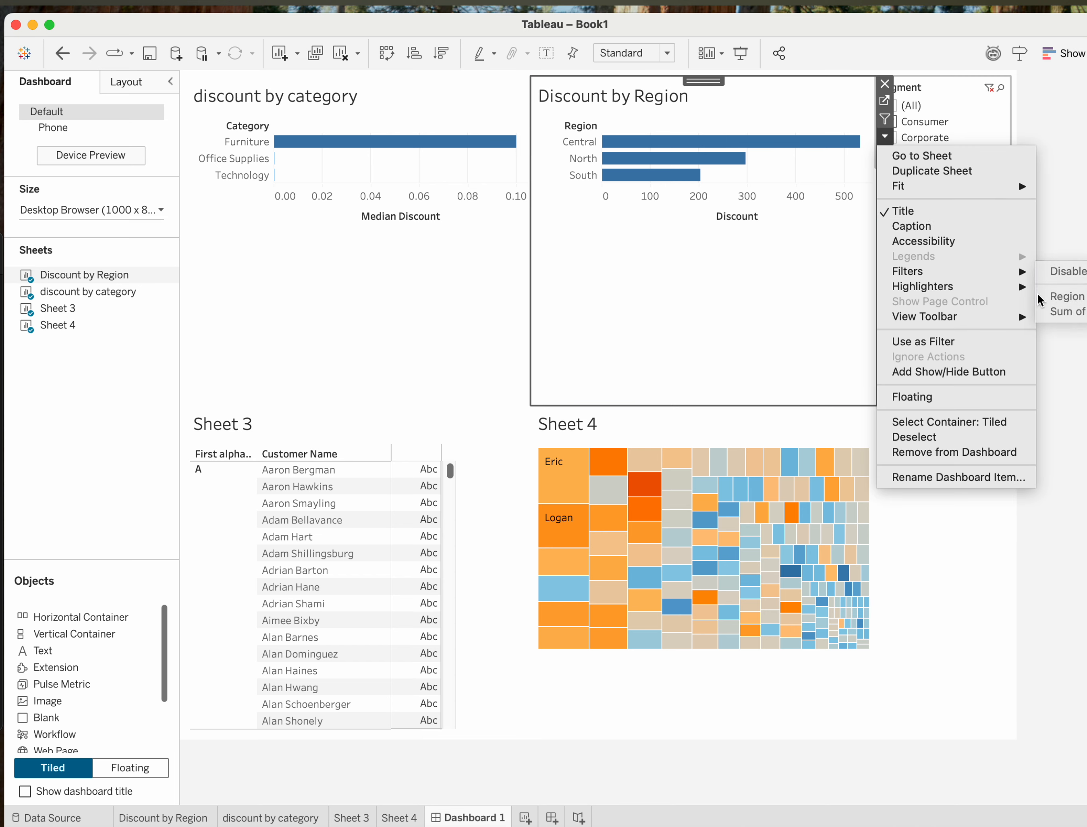
{"action": "mouse_move", "coordinate": [1019, 271]}
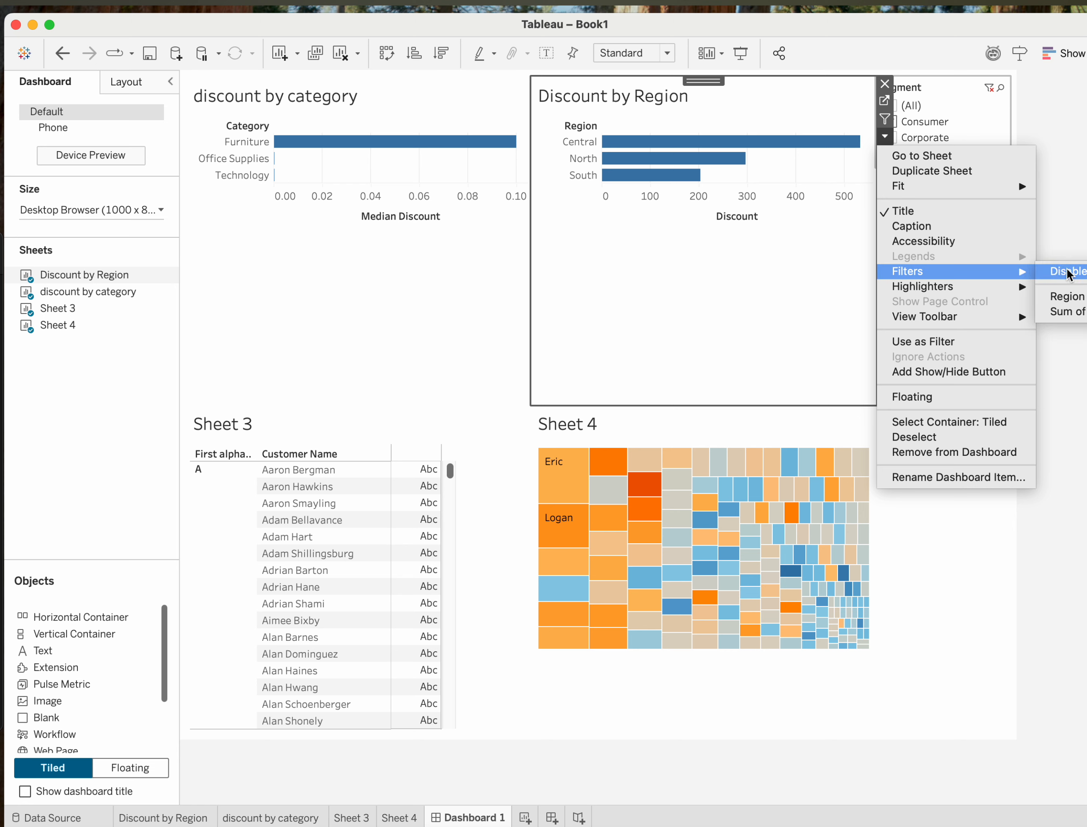
{"action": "left_click", "coordinate": [1065, 297]}
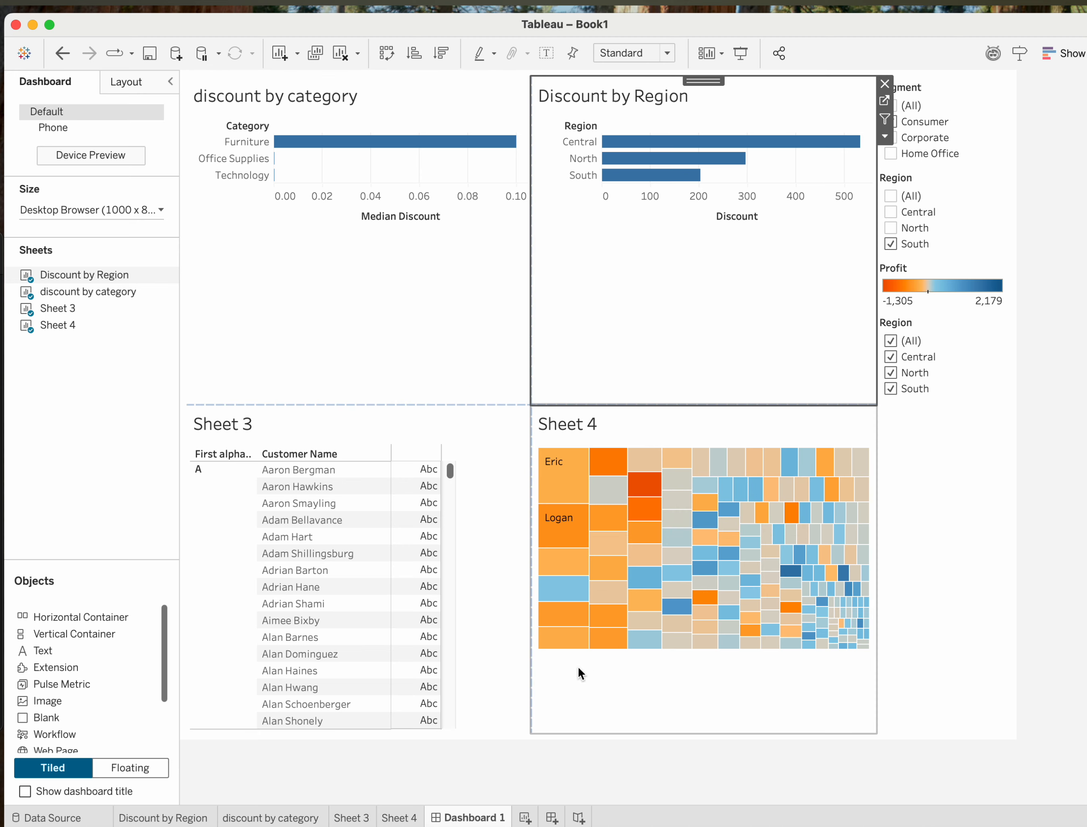
Go back through the individual worksheets, from Sheet 4 to Discount by Region.
{"action": "left_click", "coordinate": [405, 814]}
{"action": "left_click", "coordinate": [351, 817]}
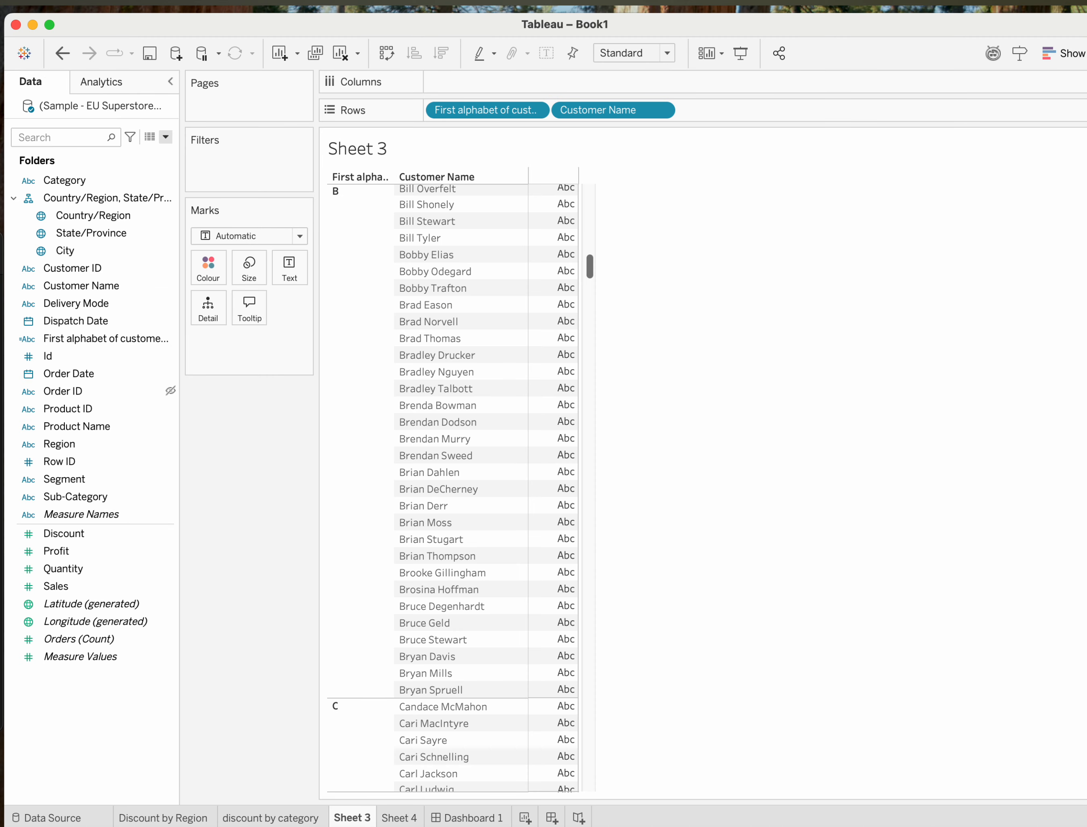
{"action": "left_click", "coordinate": [305, 816]}
{"action": "left_click", "coordinate": [183, 814]}
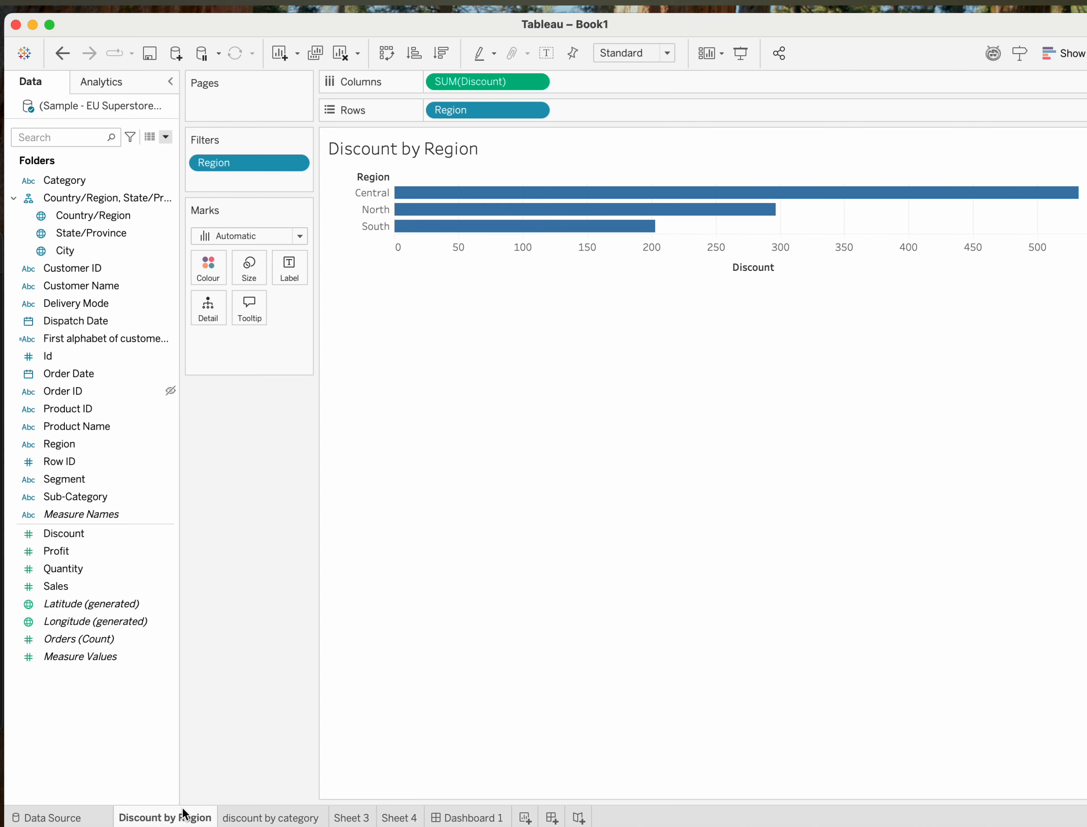